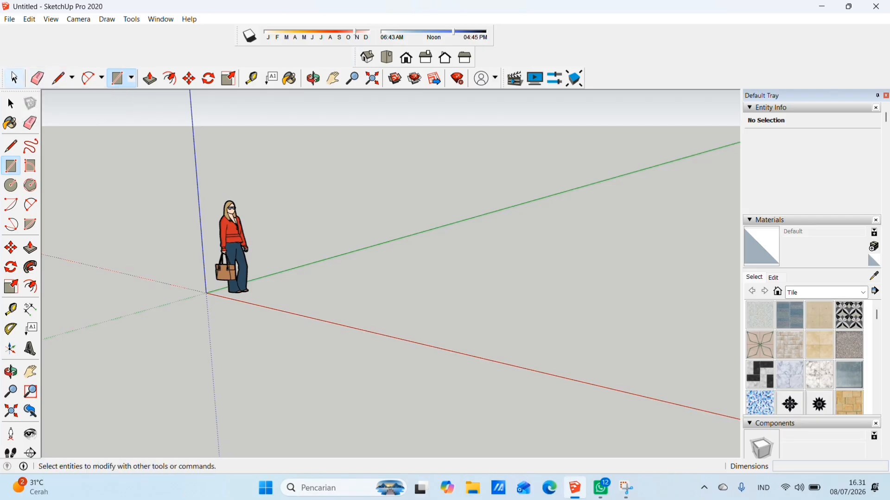
- Select the scale figure near the origin and clear the selection again
click(14, 79)
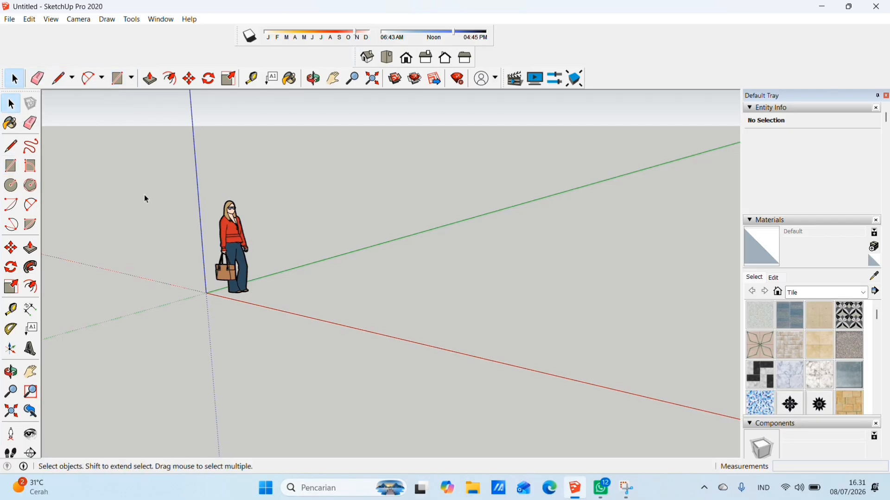
click(227, 242)
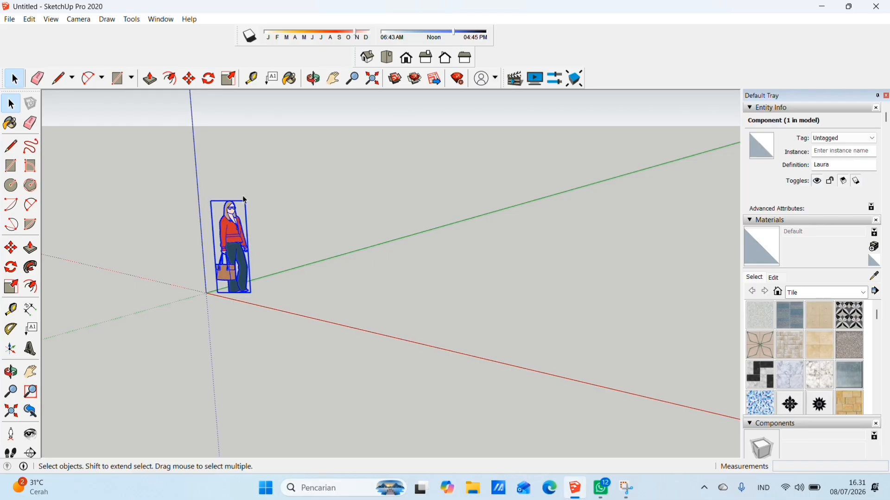
middle_drag(245, 200, 271, 224)
click(310, 220)
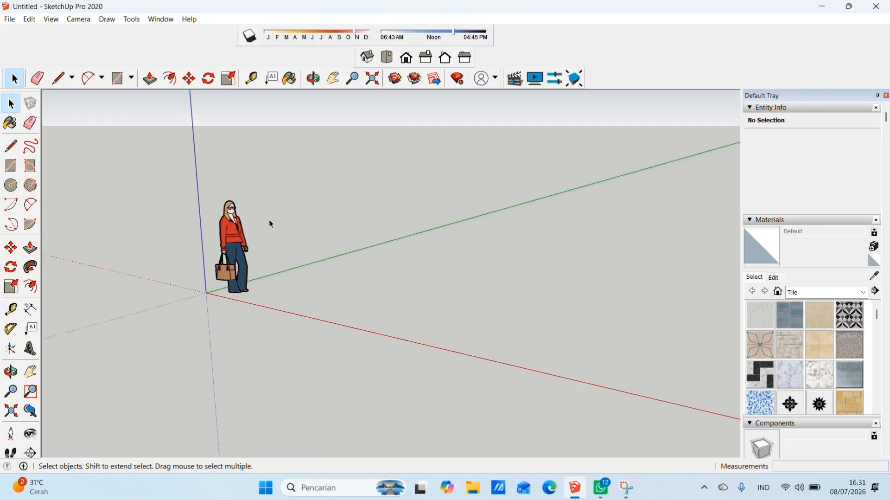
- Draw two connected lines about 3.31 m and 1.90 m long on the ground, and undo both
click(63, 79)
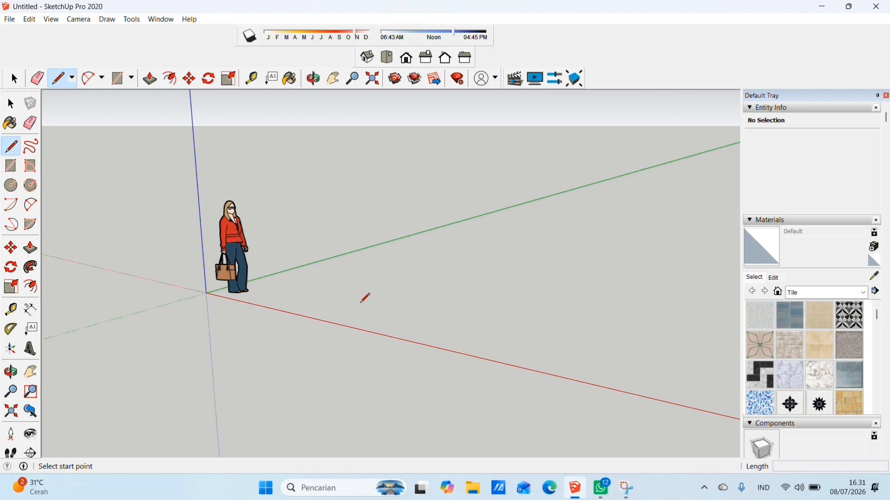
click(359, 292)
click(444, 260)
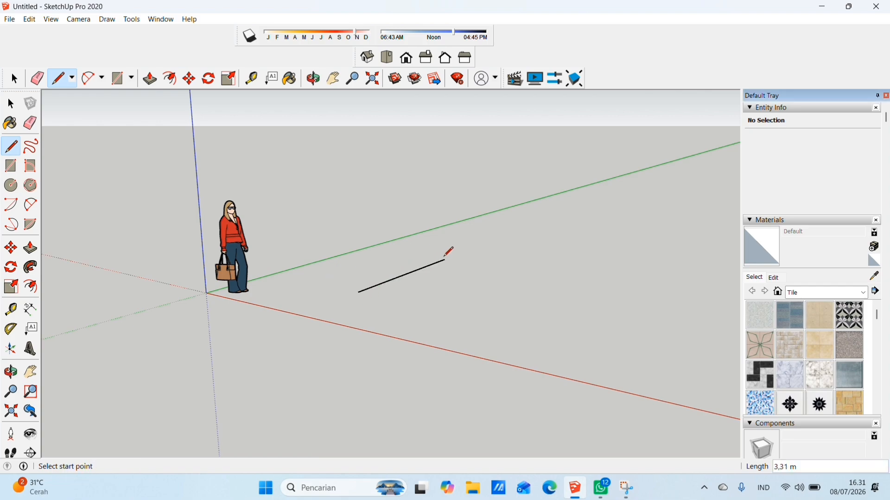
click(446, 259)
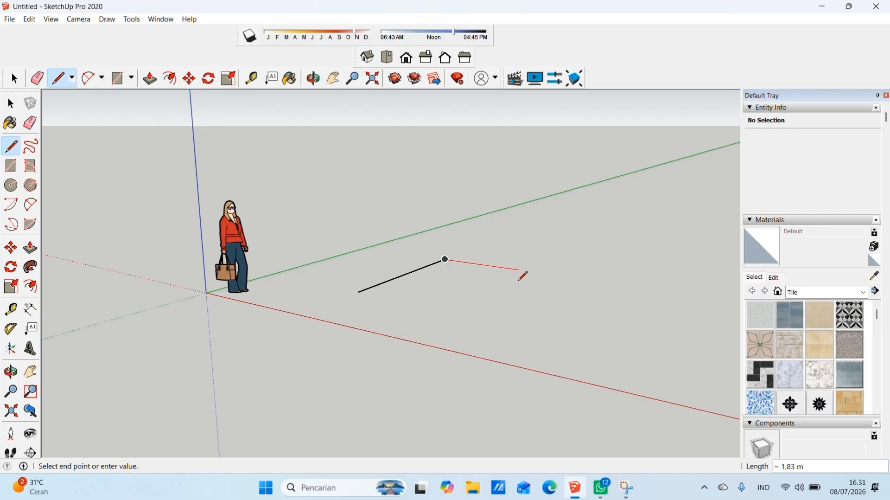
click(524, 271)
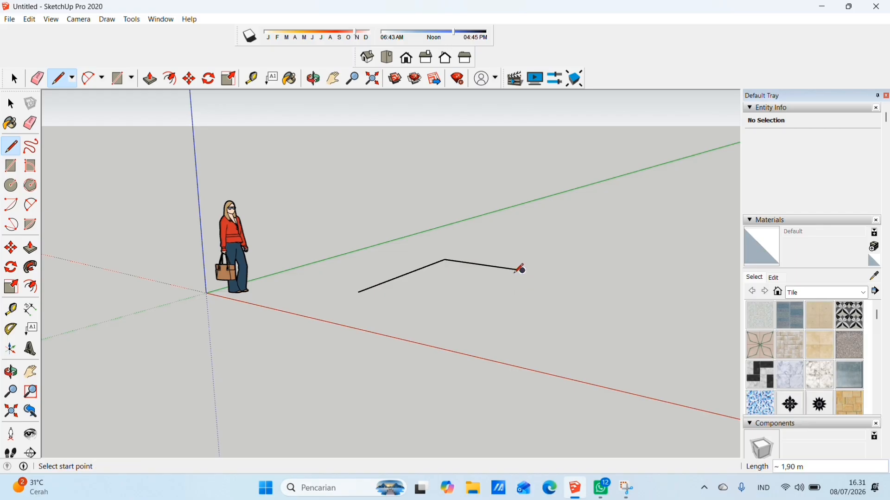
key(ctrl+z)
key(ctrl+z)
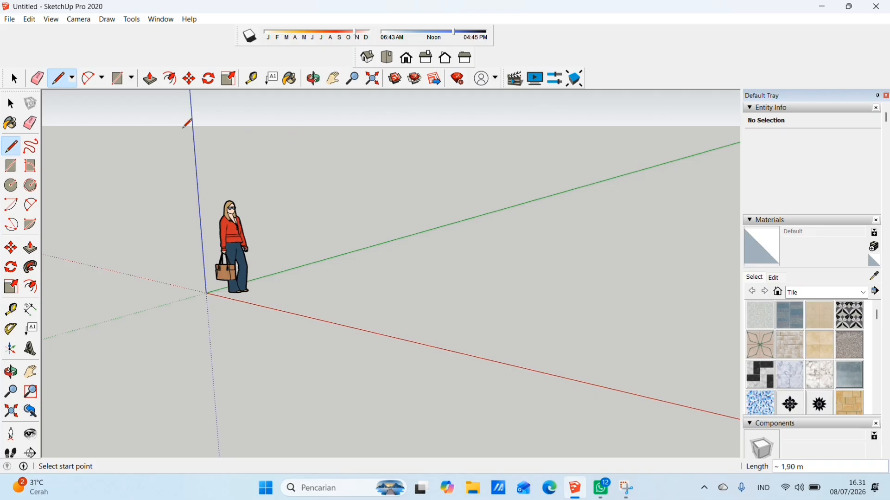
- Draw two separate rectangles on the ground beside the scale figure, about 1.15 by 1.51 m and about 2.57 by 2.27 m
click(11, 165)
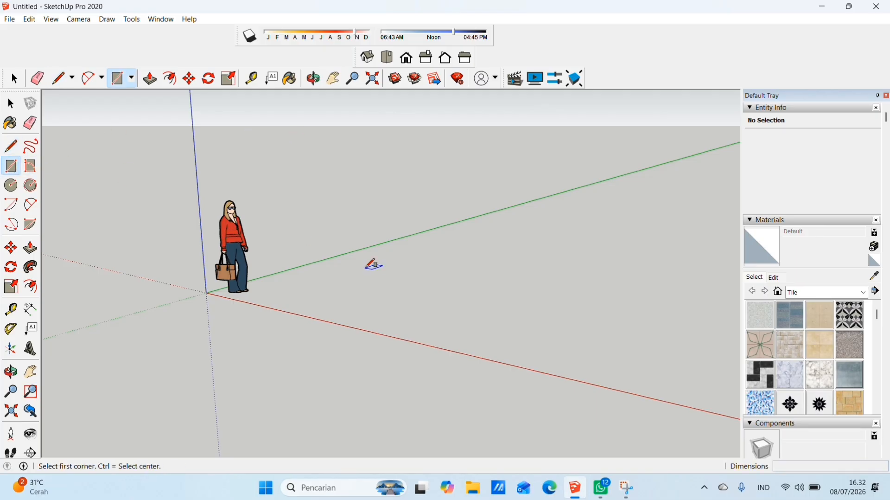
click(361, 274)
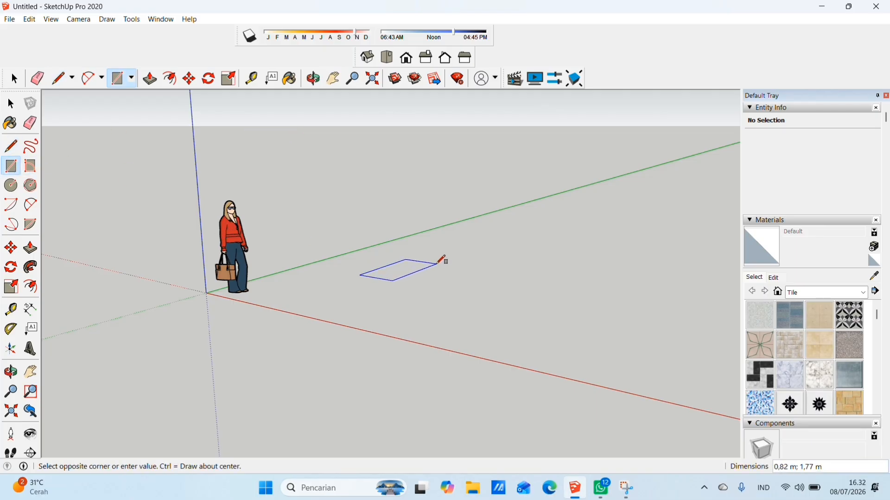
click(445, 267)
click(487, 260)
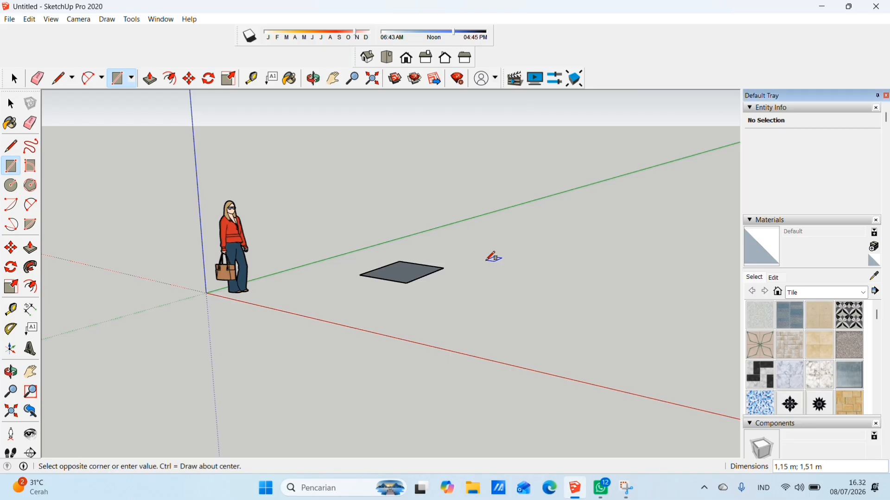
click(569, 301)
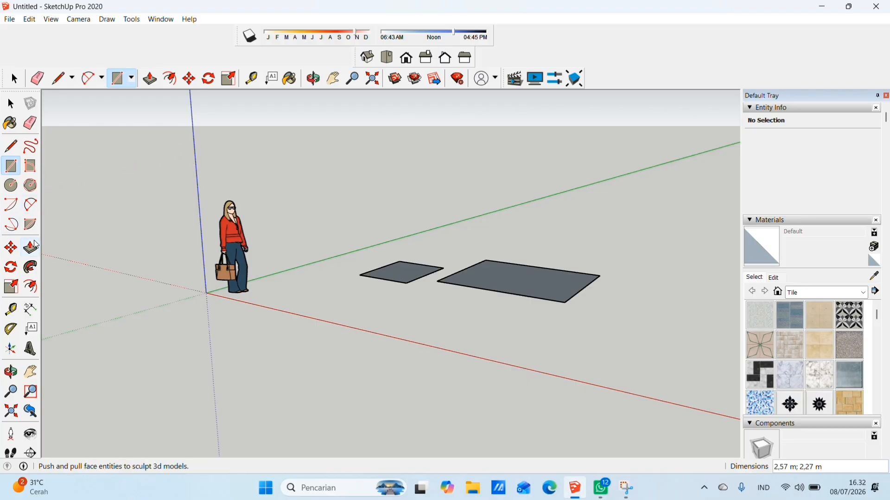
- Push/pull the smaller rectangle up about 0.37 m and the larger one up about 0.35 m
click(37, 251)
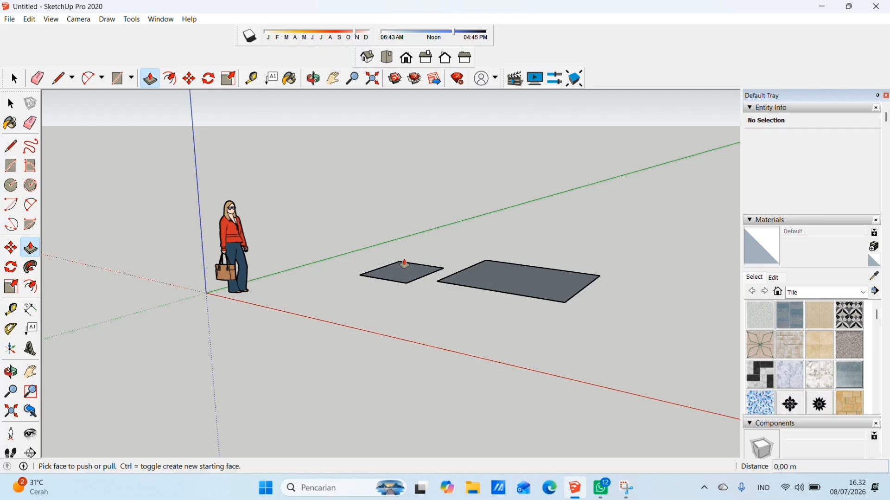
click(405, 263)
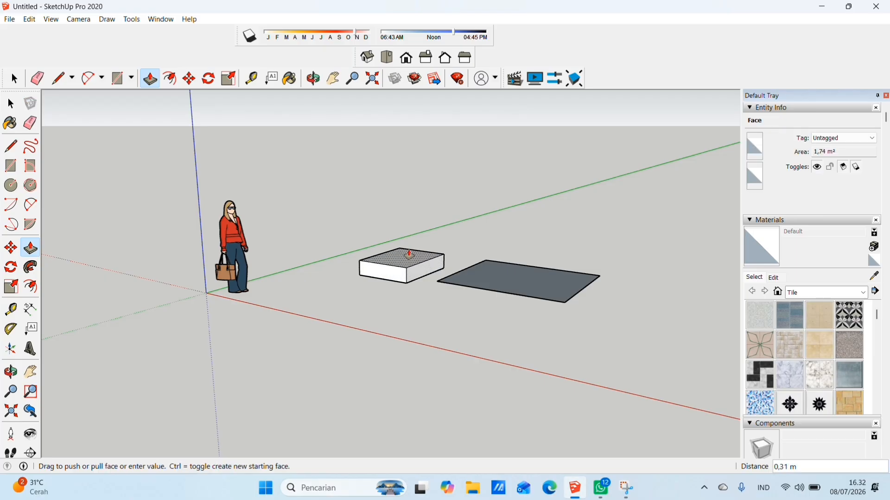
click(418, 251)
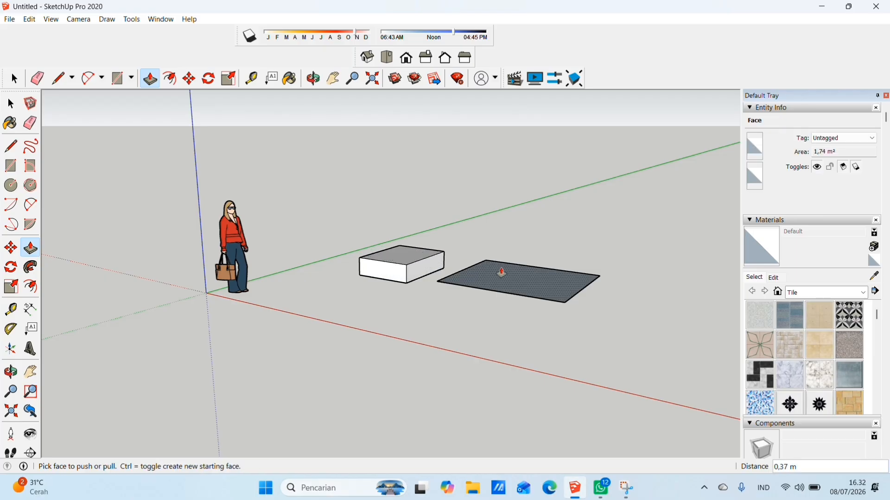
click(502, 272)
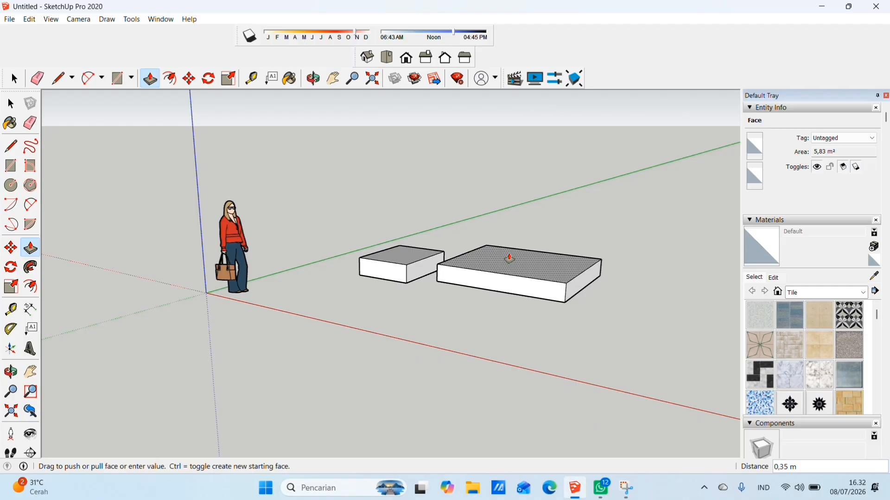
click(510, 258)
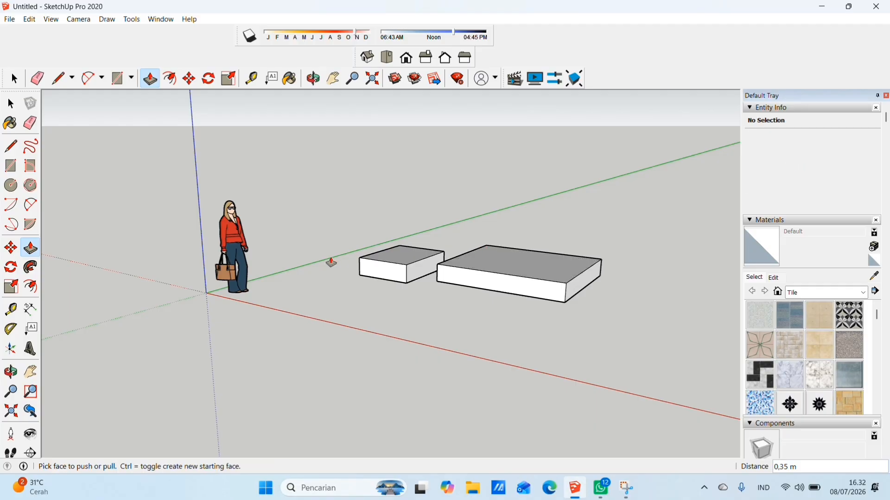
- Raise the top face of the larger box to well over twice its height and the smaller box's top by about 0.70 m
click(497, 259)
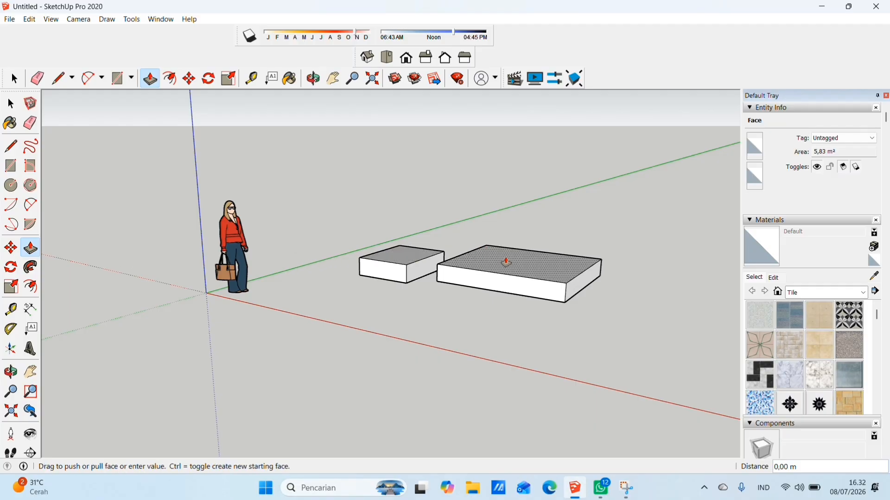
click(520, 222)
click(401, 255)
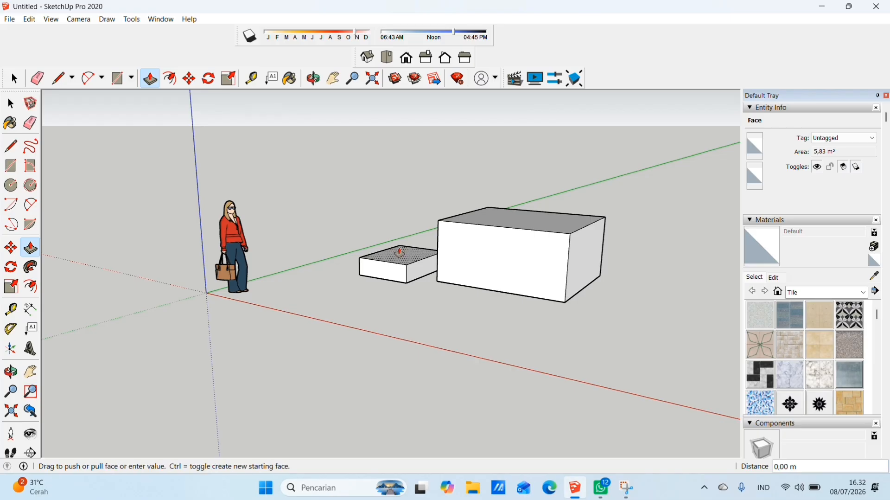
click(409, 221)
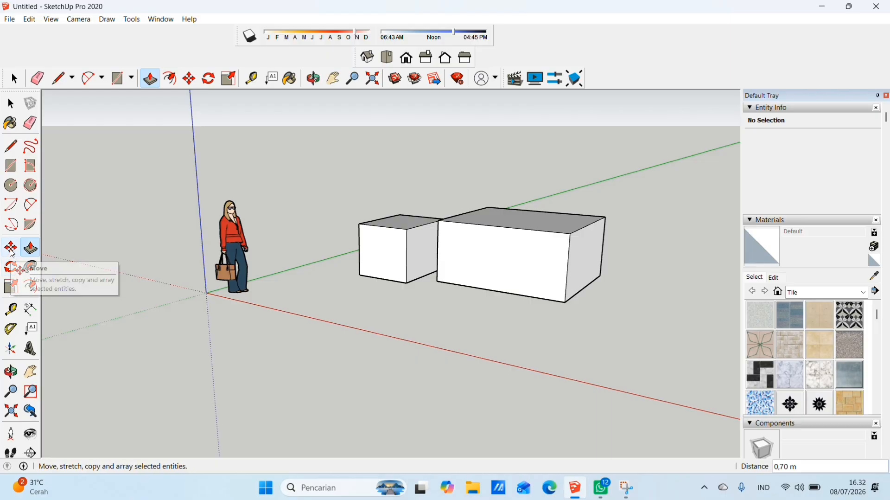
- Move the whole larger box away from the smaller one, leaving a wide gap between them
click(11, 247)
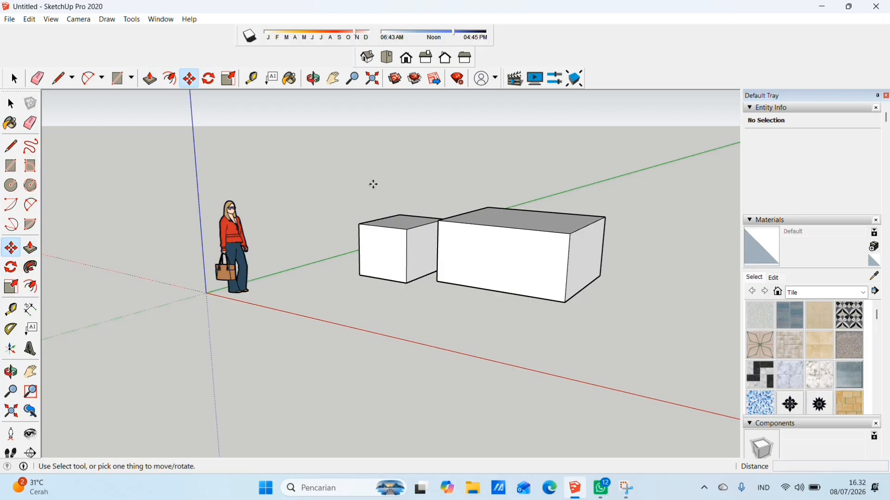
click(15, 79)
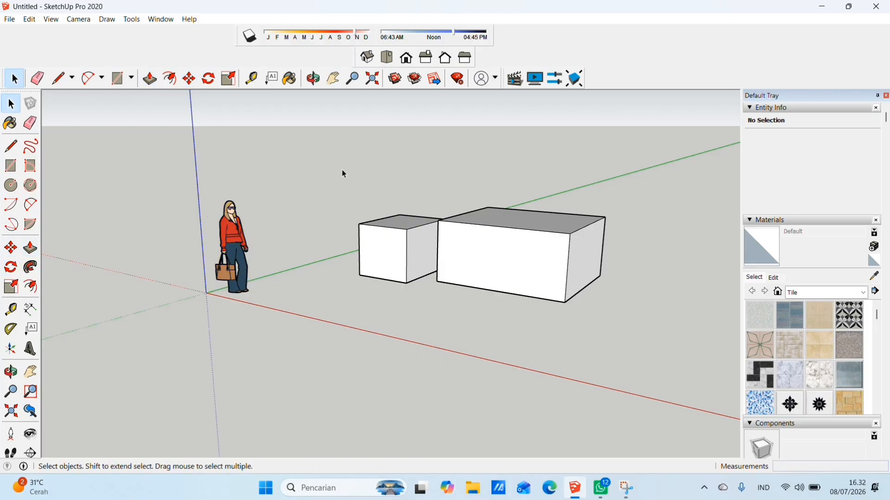
triple_click(474, 251)
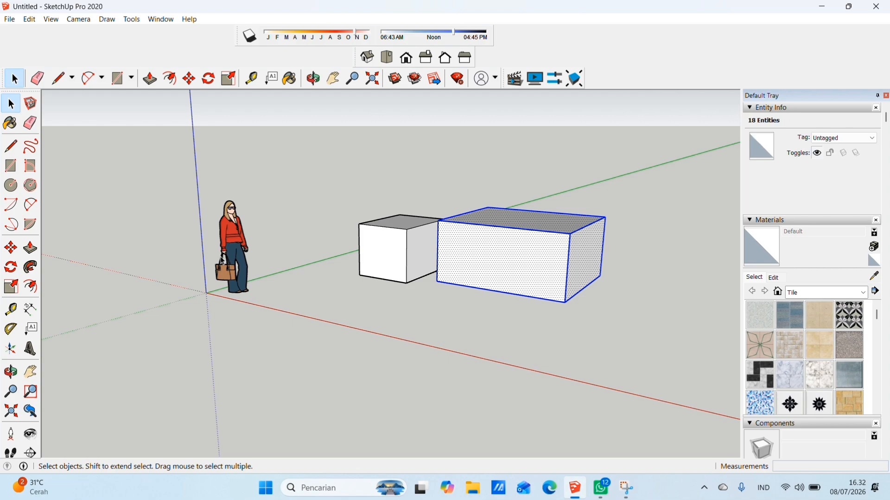
click(10, 246)
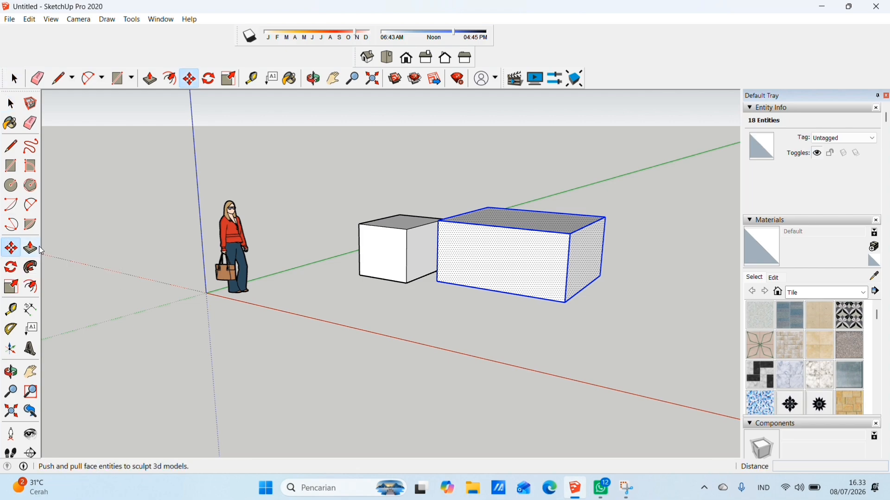
click(503, 260)
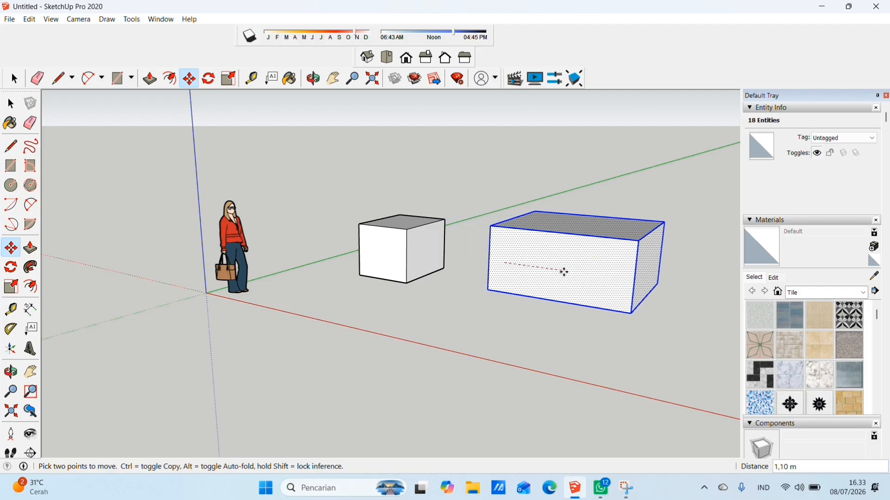
click(617, 287)
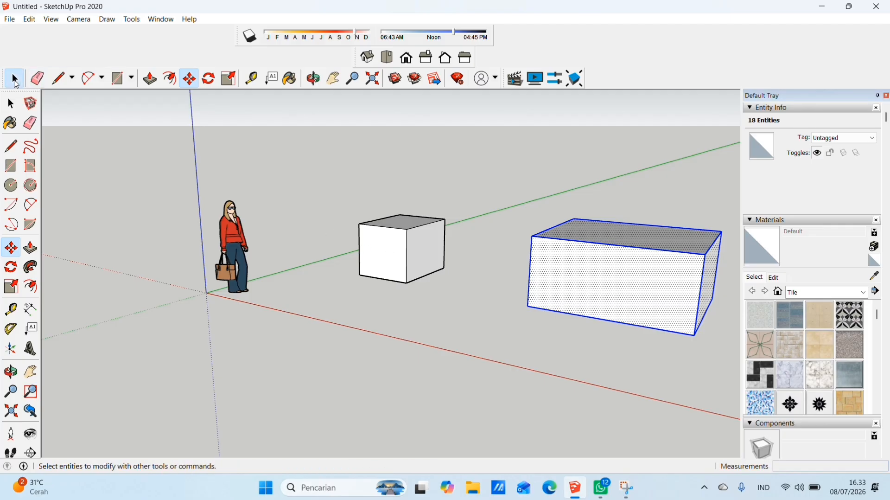
- Move the whole smaller box about 1.55 m toward the scale figure
click(14, 78)
triple_click(382, 253)
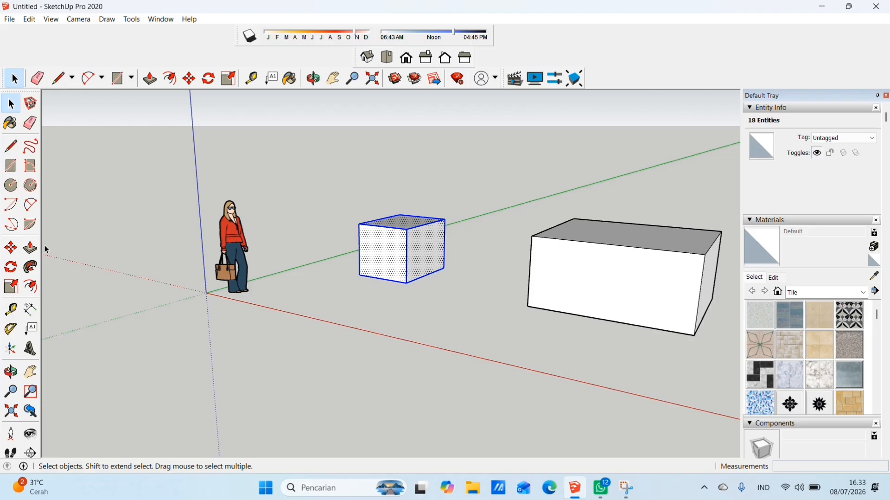
click(10, 247)
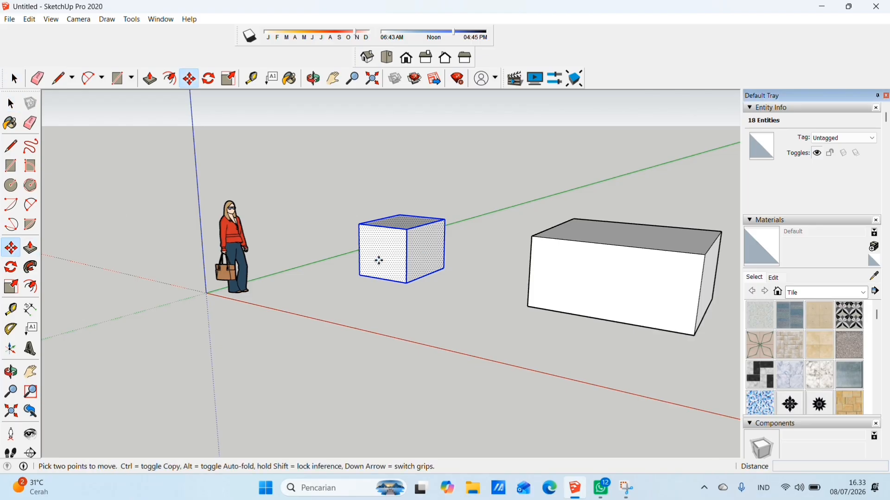
click(379, 260)
click(329, 274)
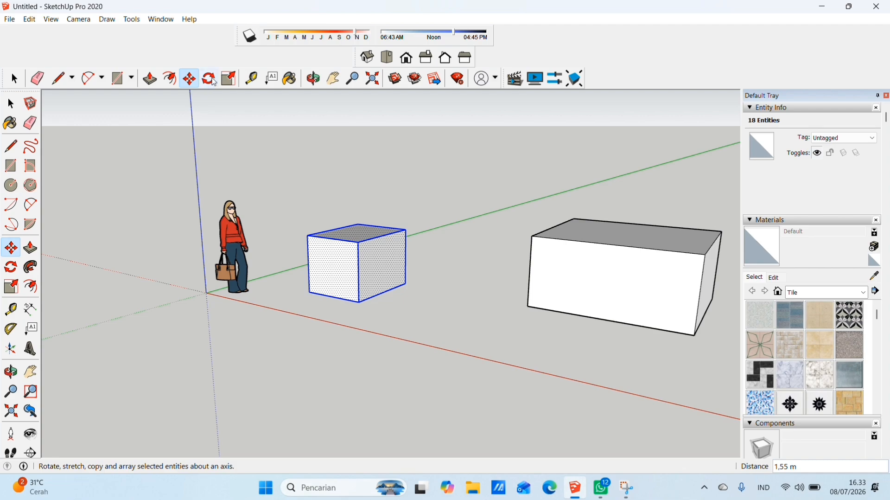
- Start rotating the smaller box, placing the rotation centre on its front face
click(210, 79)
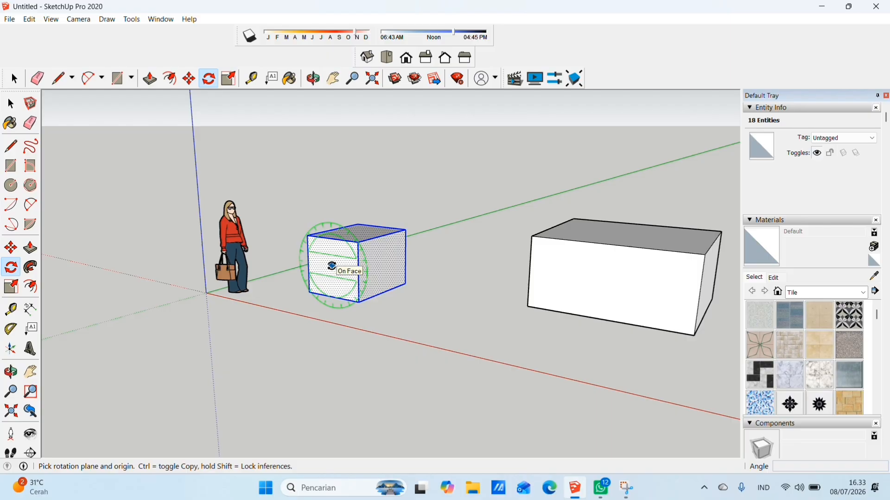
click(333, 266)
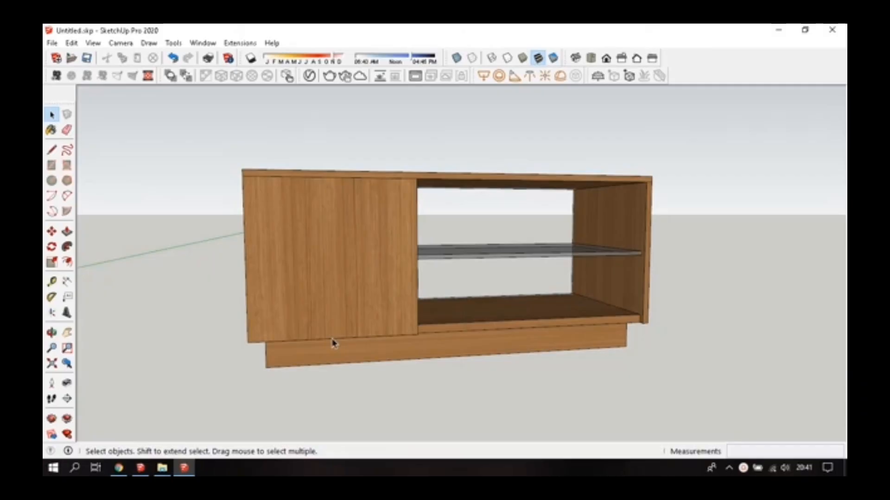
middle_drag(307, 289, 645, 260)
middle_drag(378, 287, 699, 280)
mouse_move(264, 301)
middle_down()
mouse_move(436, 289)
mouse_move(597, 308)
middle_up()
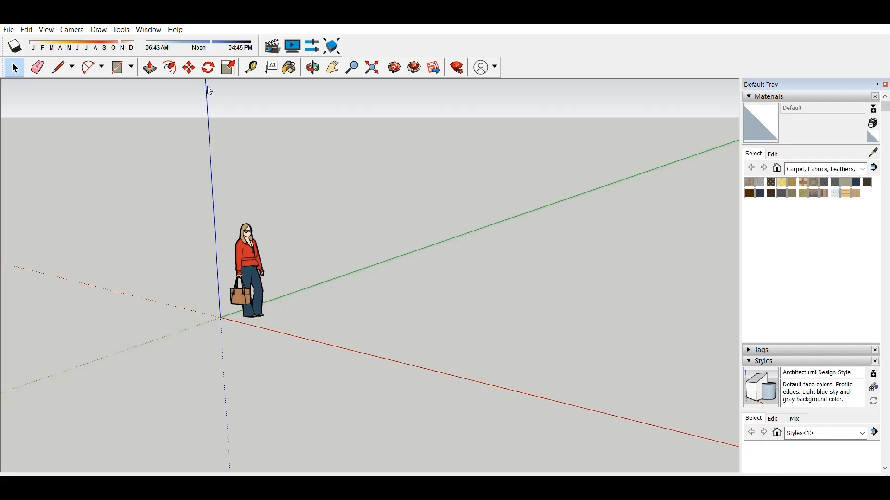
- Draw a rectangle on the ground in the empty area beside the scale figure
key(o)
drag(293, 355, 403, 310)
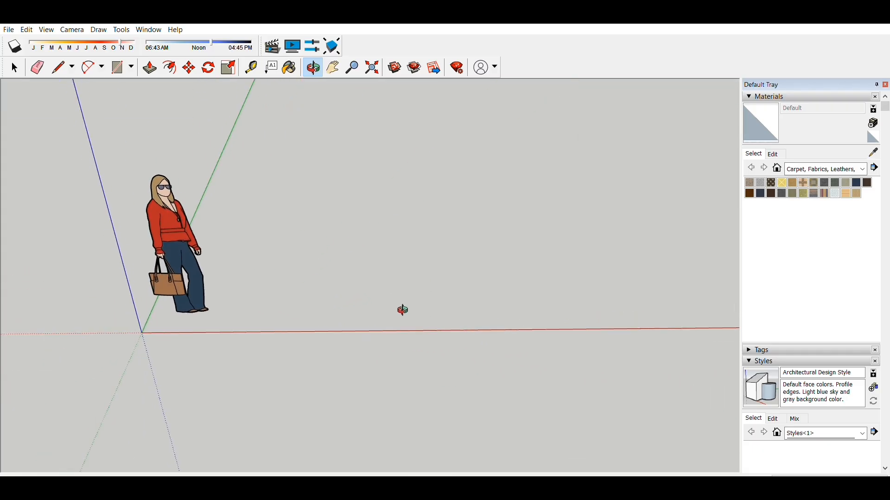
key(r)
click(323, 211)
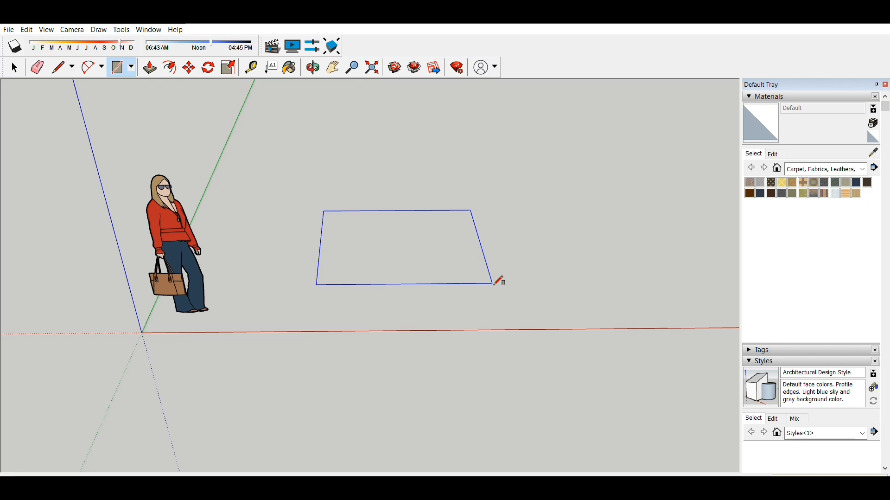
key(Return)
- Extrude the ground rectangle upward into a thin slab and group the whole slab
key(p)
drag(391, 225, 392, 214)
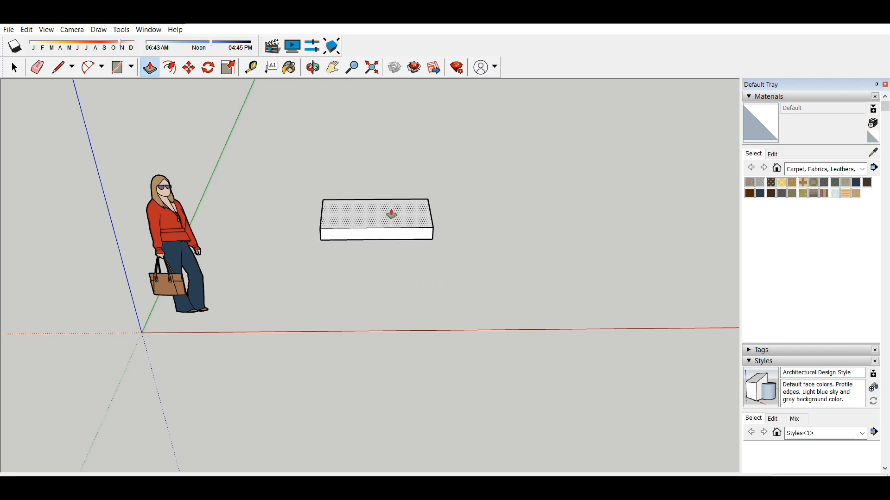
key(Return)
key(space)
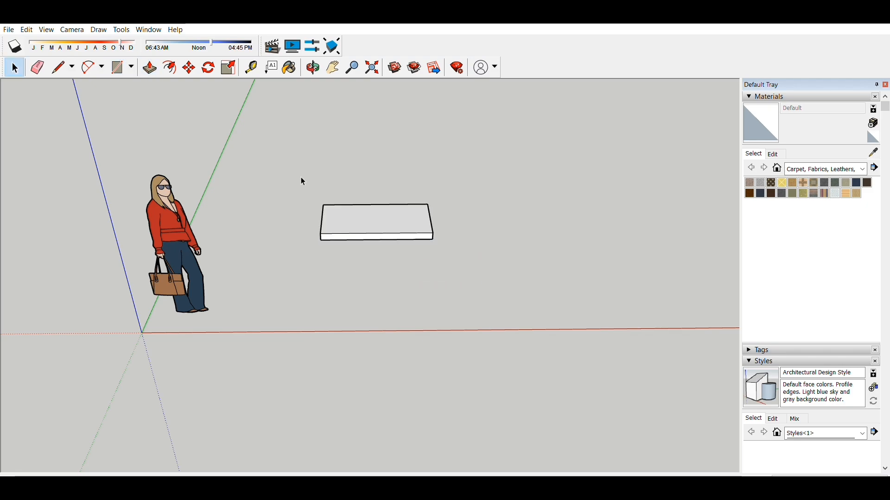
drag(301, 177, 431, 250)
click(426, 302)
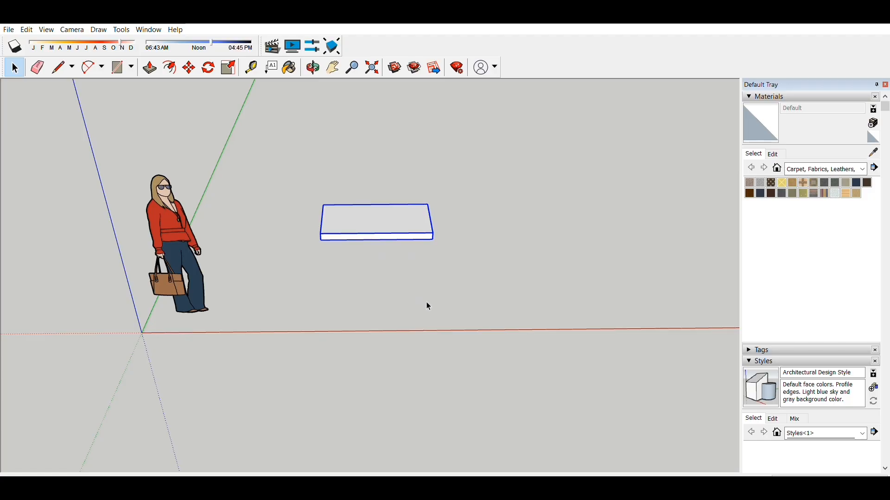
- Place a guide line on the slab's underside, parallel to and slightly inside one long edge
key(o)
drag(422, 303, 346, 219)
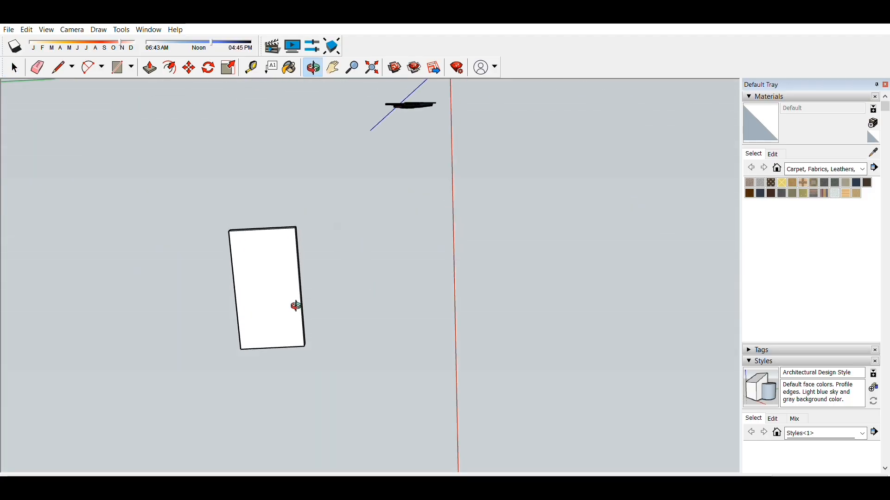
scroll(273, 332, up, 2)
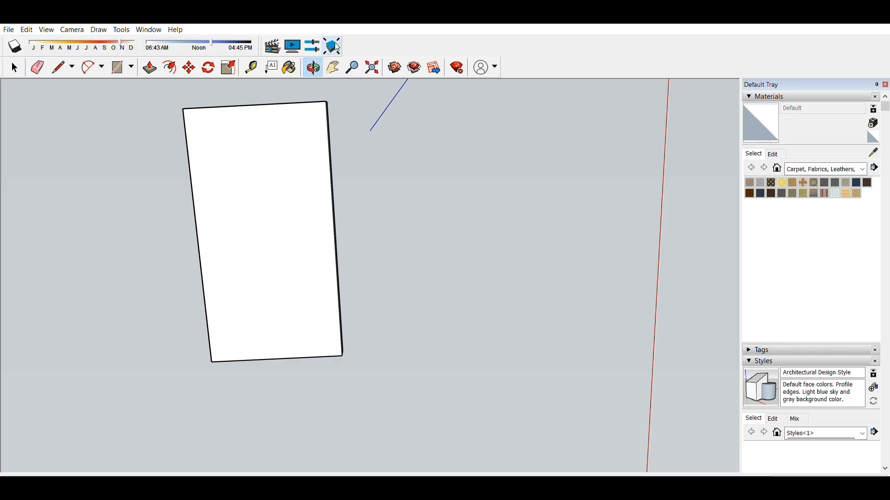
click(333, 67)
drag(235, 174, 383, 180)
key(o)
drag(447, 143, 498, 138)
key(t)
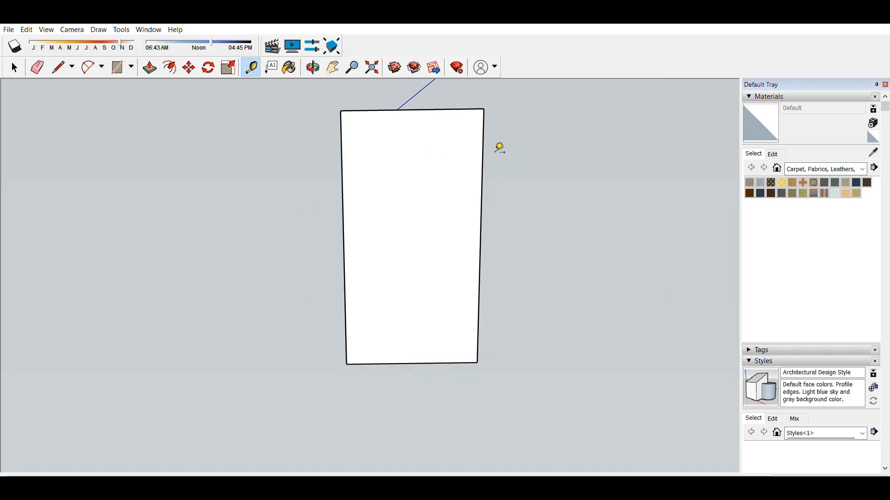
click(483, 147)
click(479, 149)
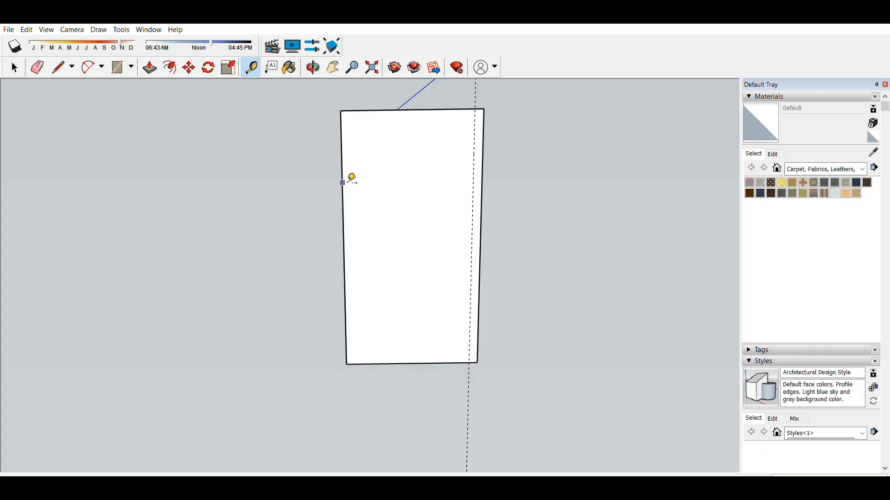
- Add guide lines on the slab's underside, inset from the other long edge and both short edges
click(344, 183)
click(361, 179)
click(413, 110)
click(426, 146)
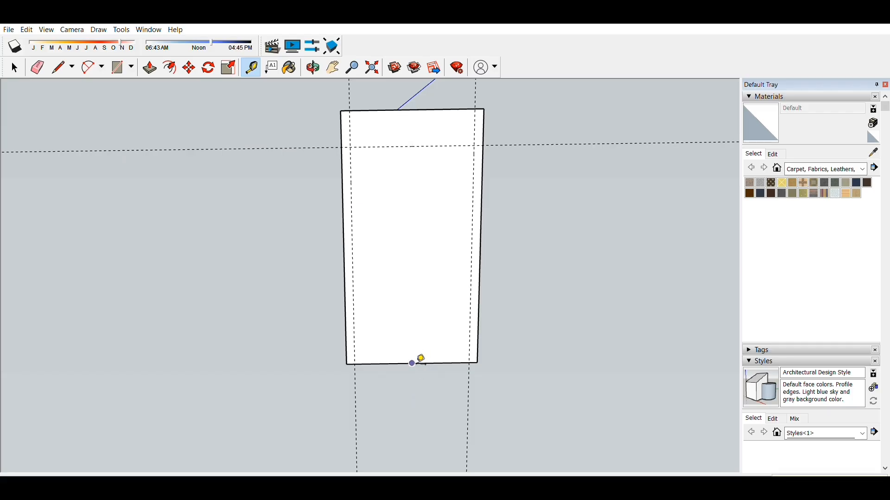
click(413, 363)
- Draw a narrow rectangle on the underside along one long guide, spanning between the two short-side guides
middle_drag(422, 313, 331, 181)
scroll(331, 180, up, 2)
key(r)
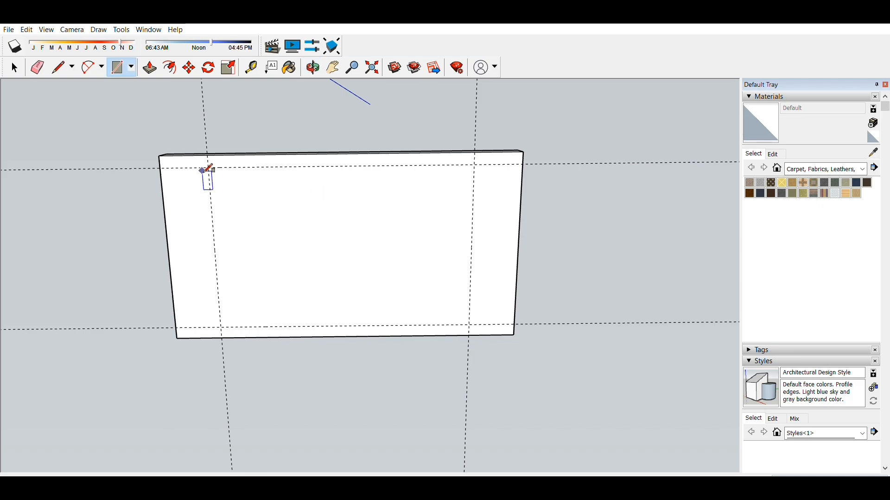
click(208, 167)
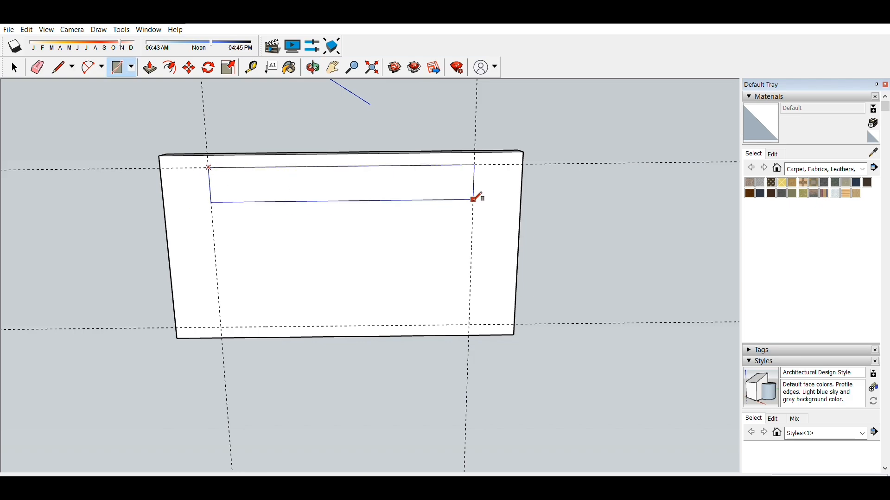
key(Return)
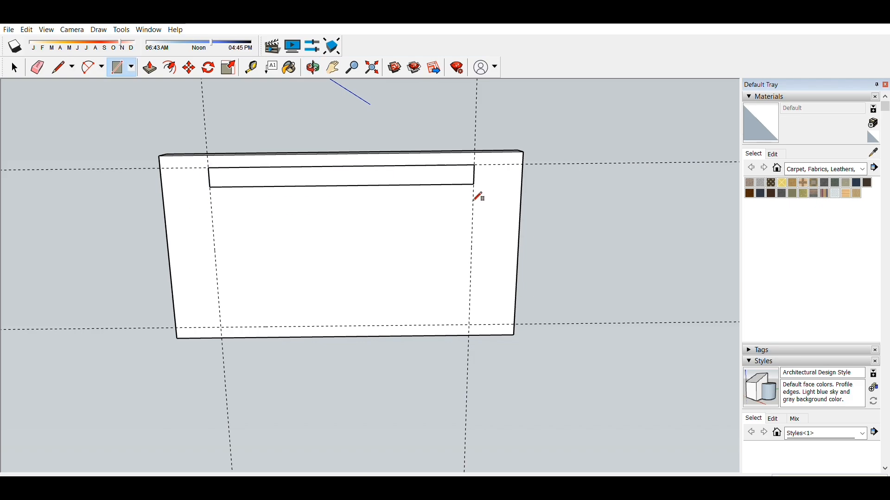
- Extrude the narrow rectangle downward from the slab into a base rail and group it
key(o)
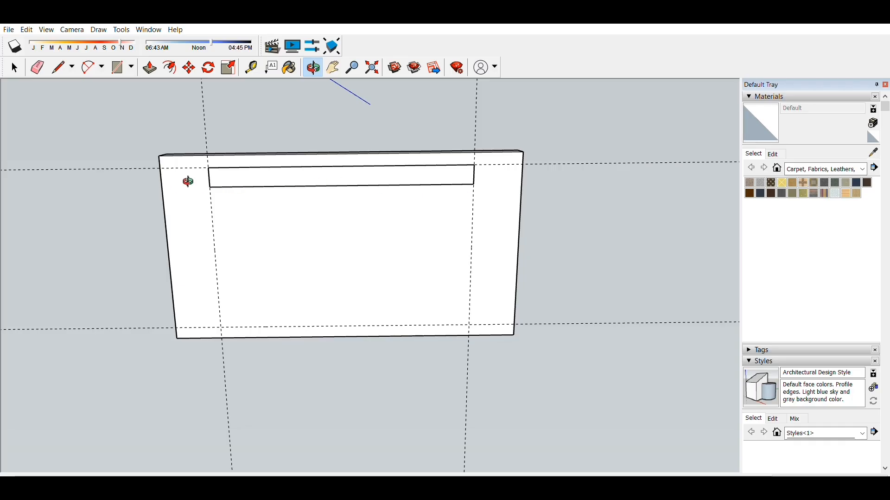
drag(187, 181, 516, 288)
key(p)
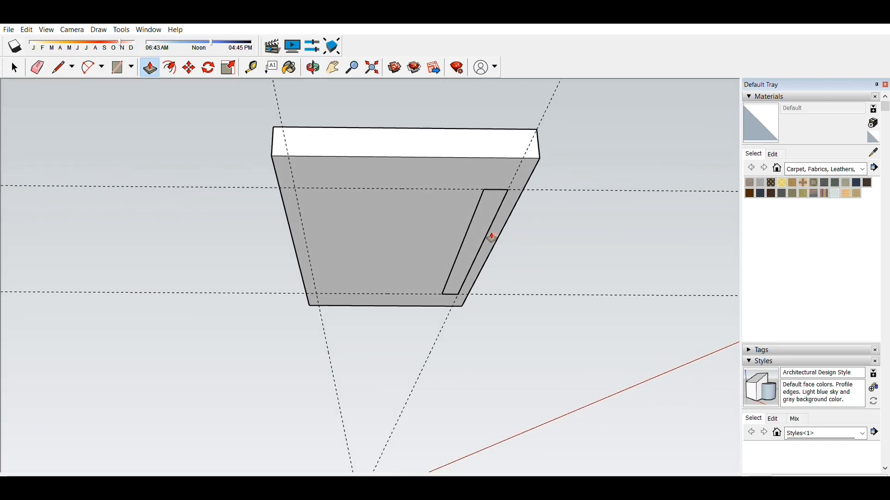
click(491, 236)
click(490, 261)
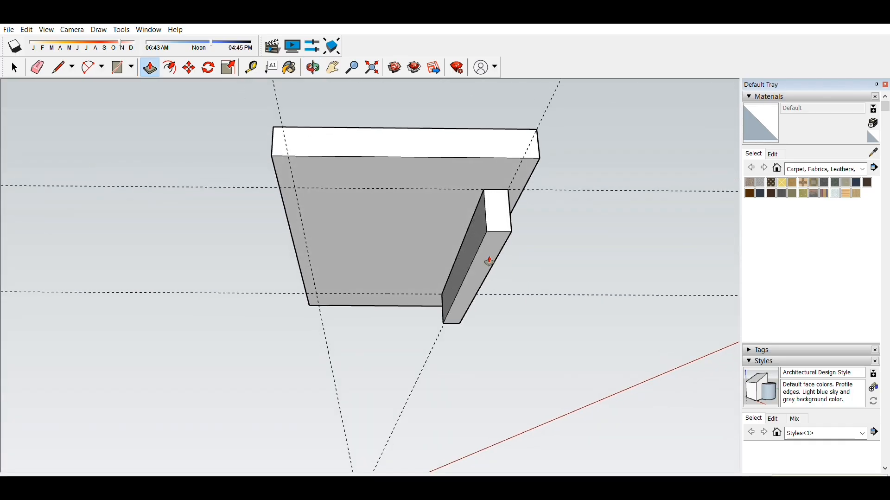
key(space)
click(487, 226)
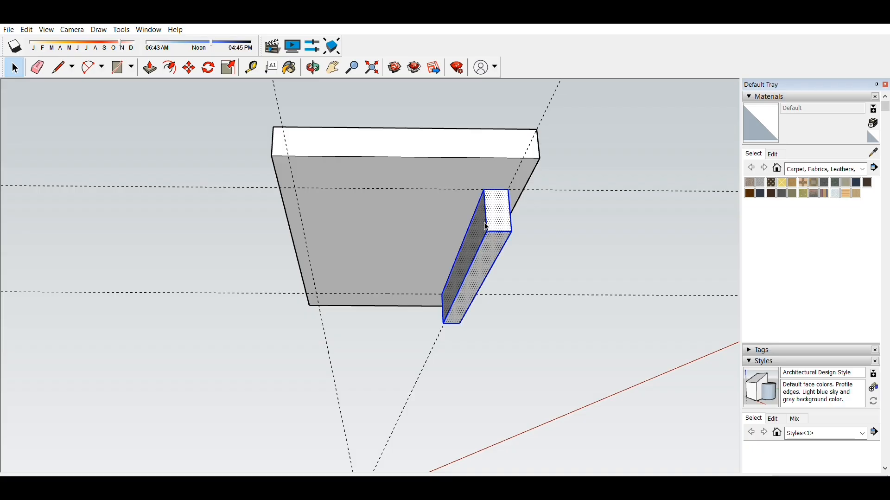
key(g)
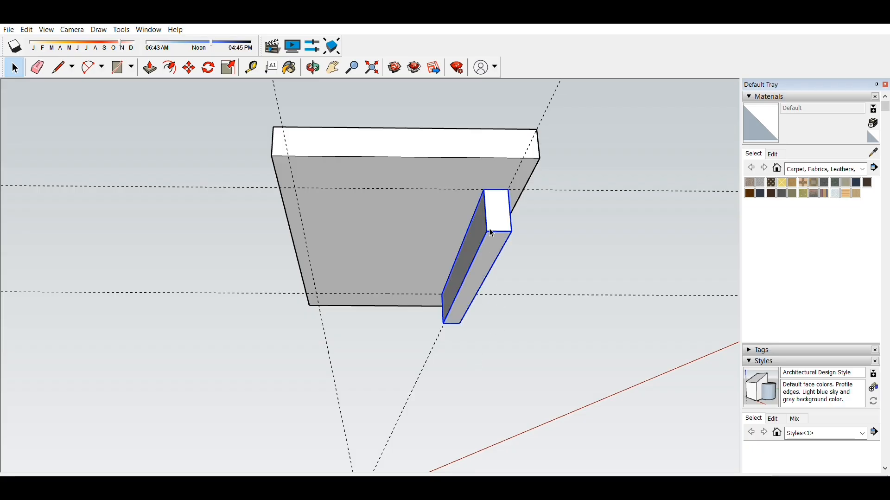
- Copy the base rail across the underside to the guide line along the opposite long edge
key(m)
key(ctrl)
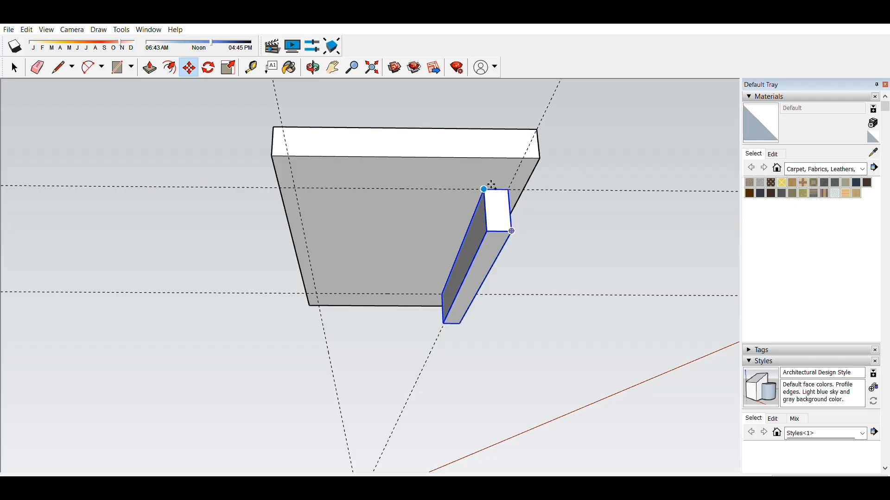
click(485, 189)
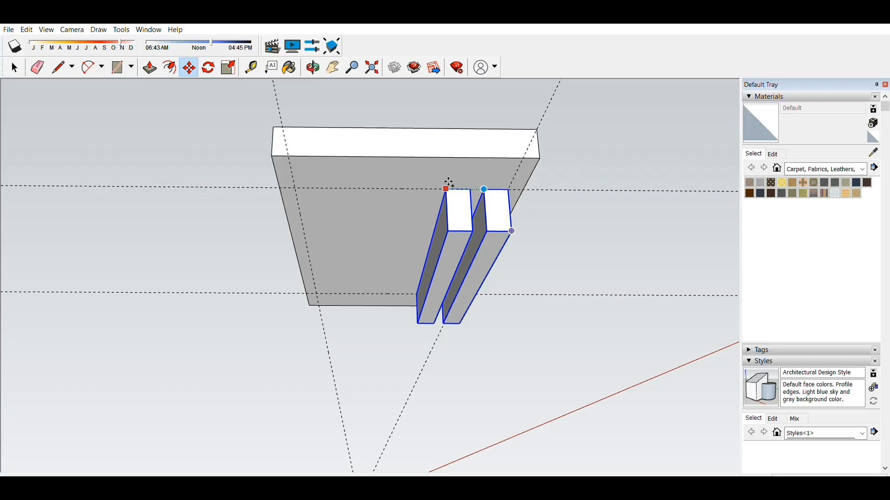
click(299, 187)
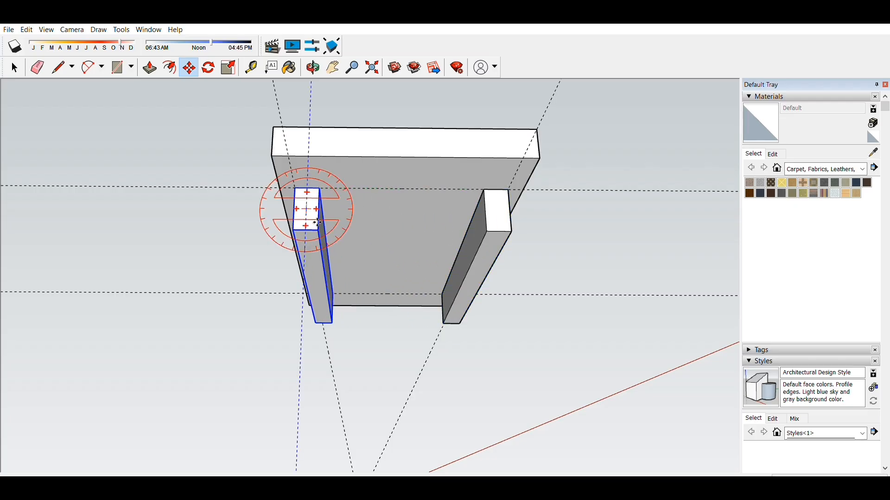
- Draw a vertical rectangle closing the gap between the two base rails at one end
scroll(371, 233, up, 2)
key(r)
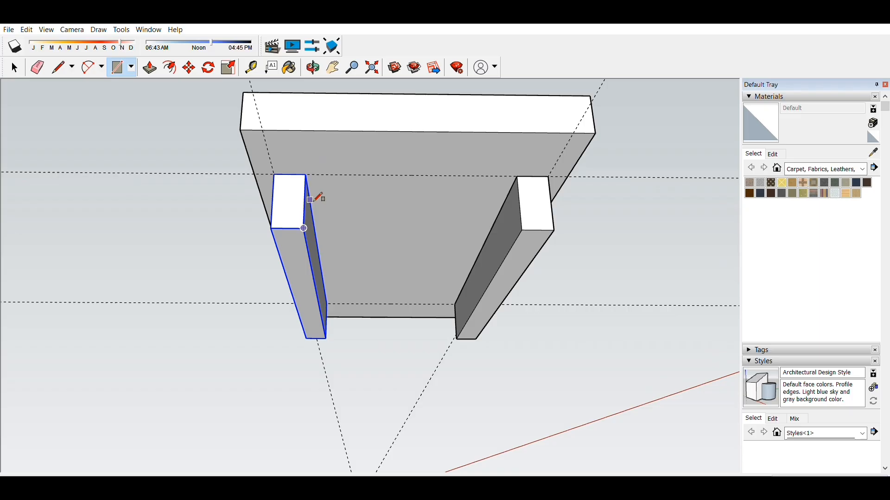
click(305, 175)
click(522, 229)
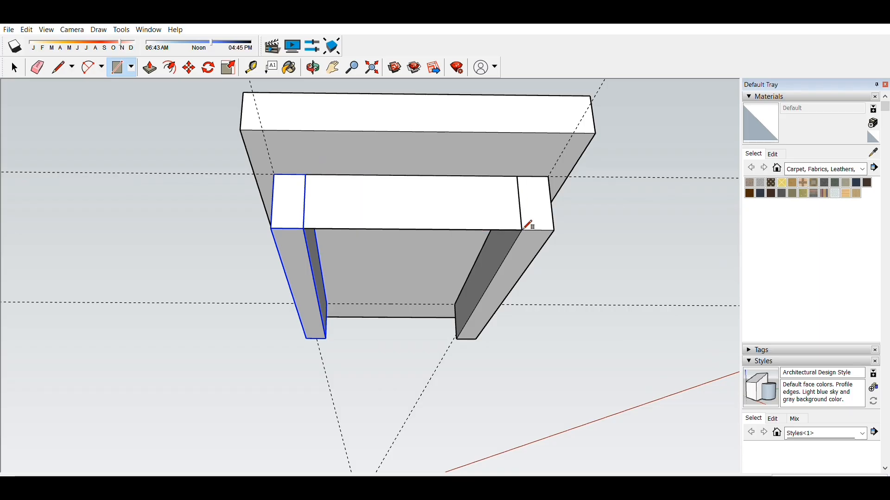
- Extrude the end rectangle inward into a short crosspiece between the rails and group it
key(o)
drag(529, 225, 254, 258)
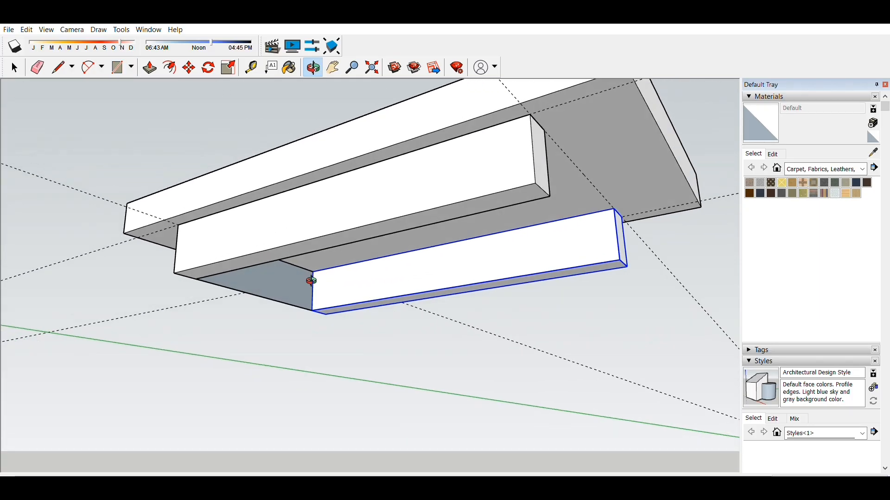
key(p)
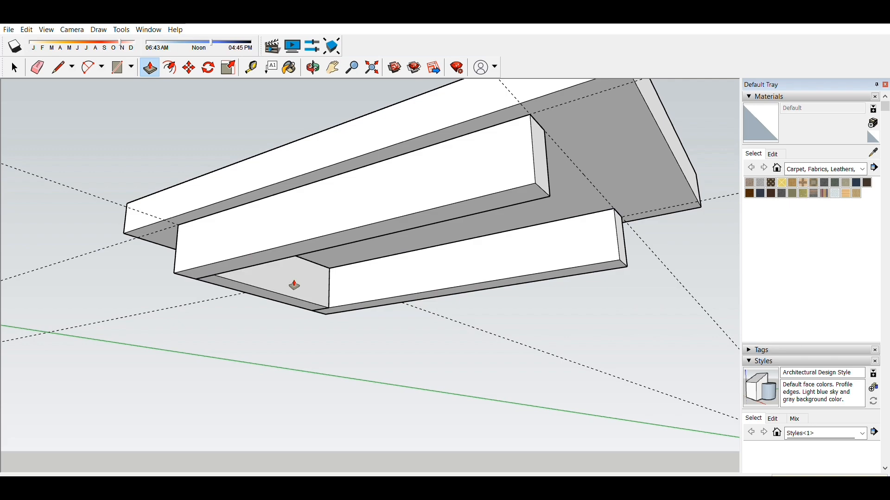
key(space)
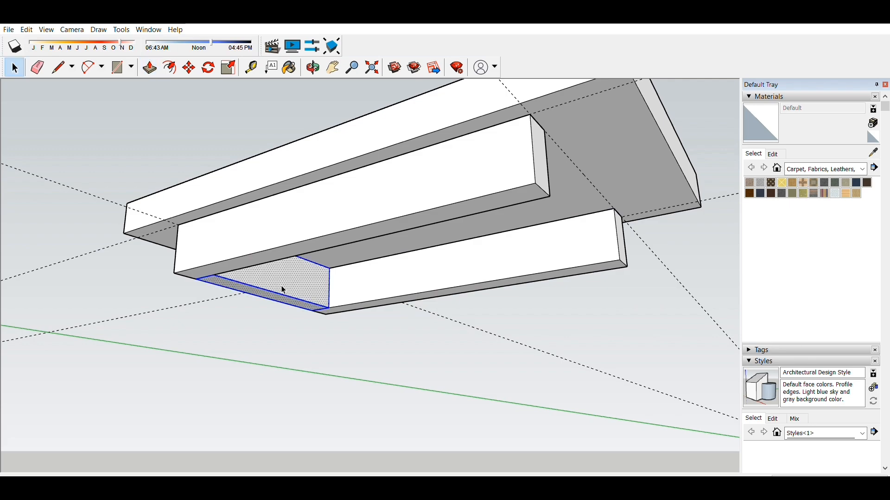
key(ctrl+g)
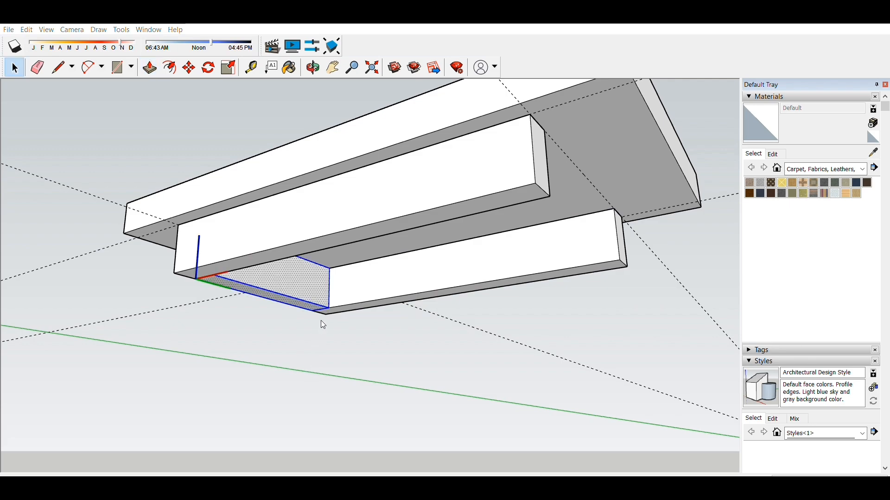
- Copy the crosspiece to the opposite end of the base rails
key(m)
click(330, 268)
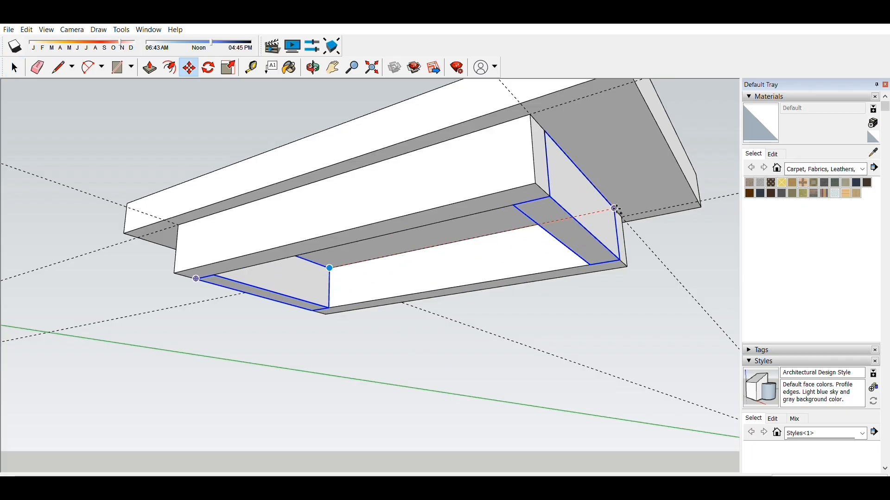
click(572, 242)
- Draw a vertical line from the midpoint of the front rail's lower edge to well above the slab
middle_drag(357, 304, 445, 357)
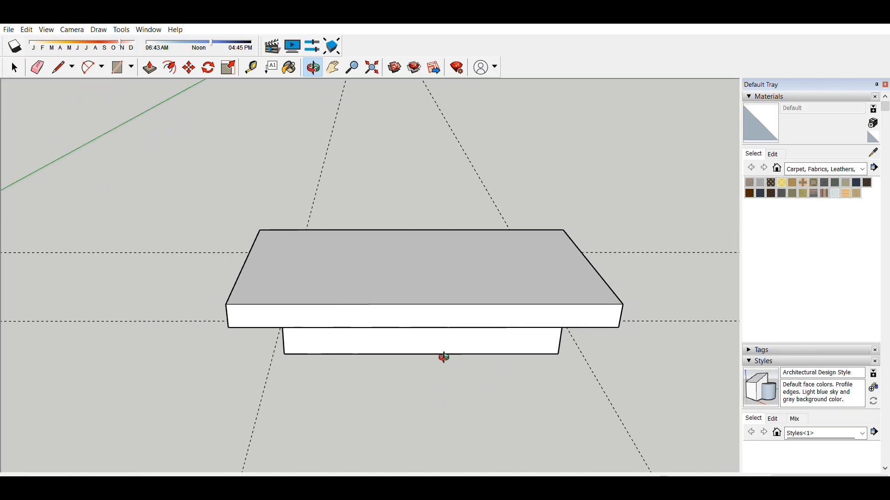
key(l)
click(422, 354)
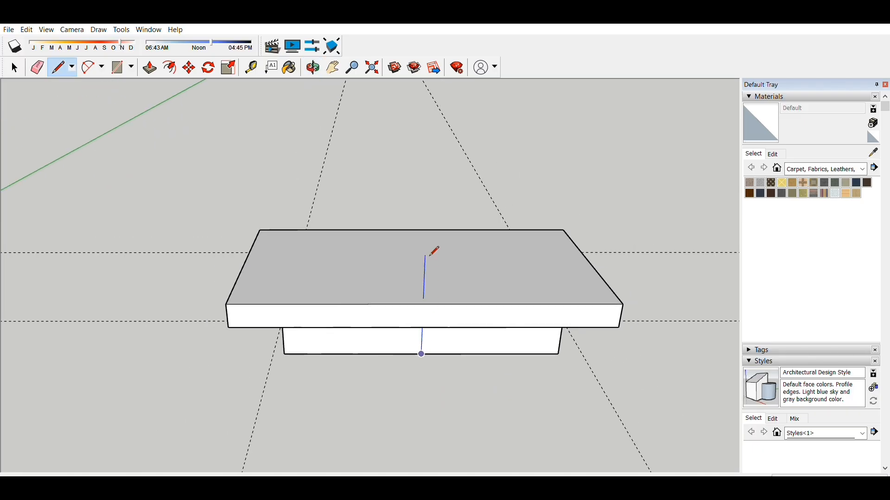
click(429, 153)
key(o)
drag(481, 312, 464, 254)
key(p)
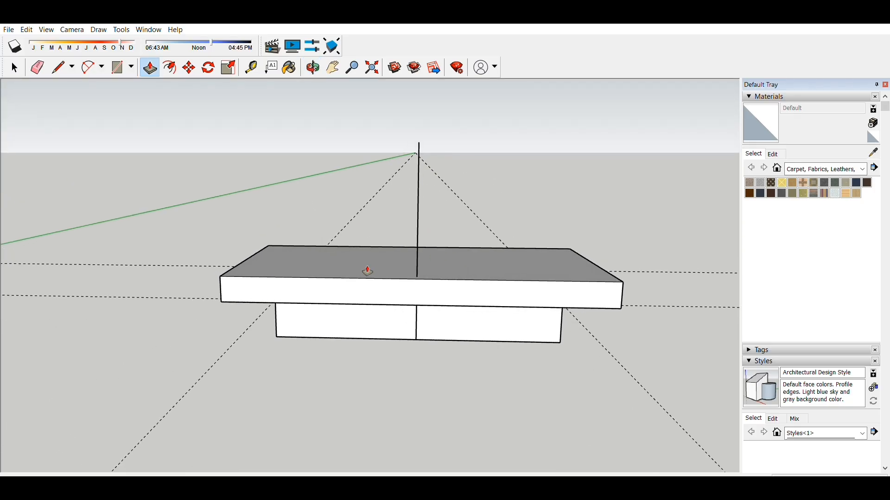
key(space)
click(360, 258)
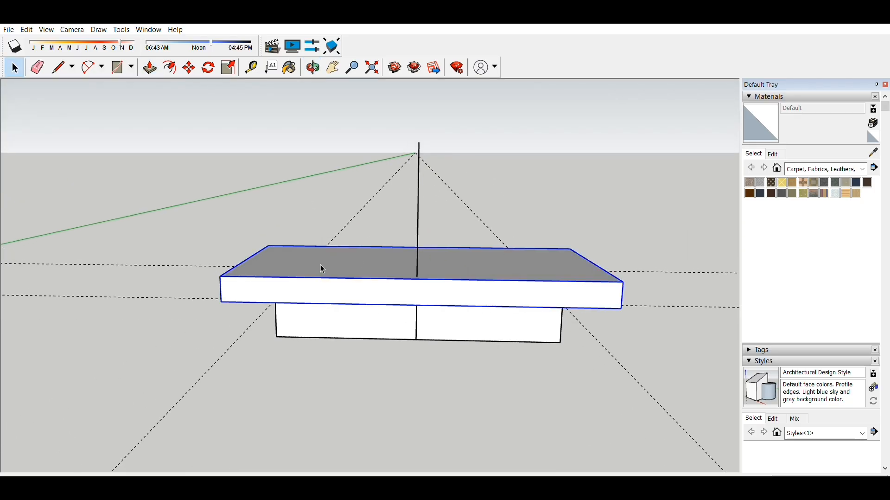
key(m)
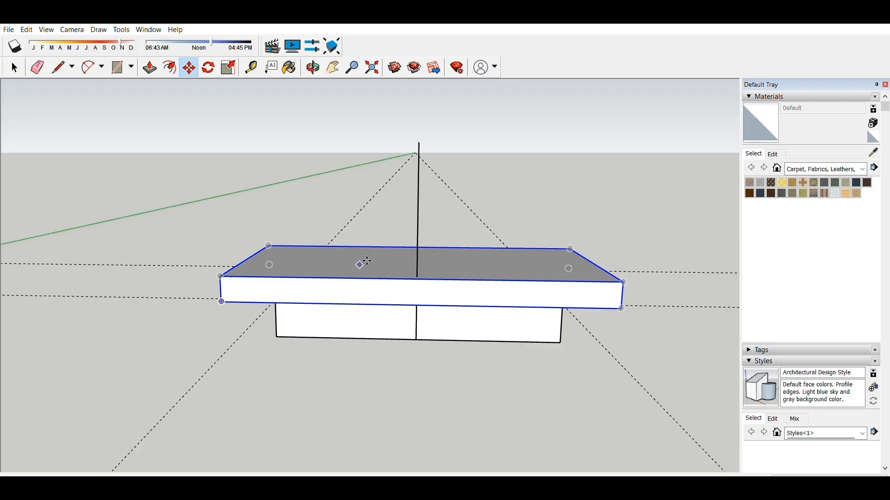
click(298, 415)
click(287, 394)
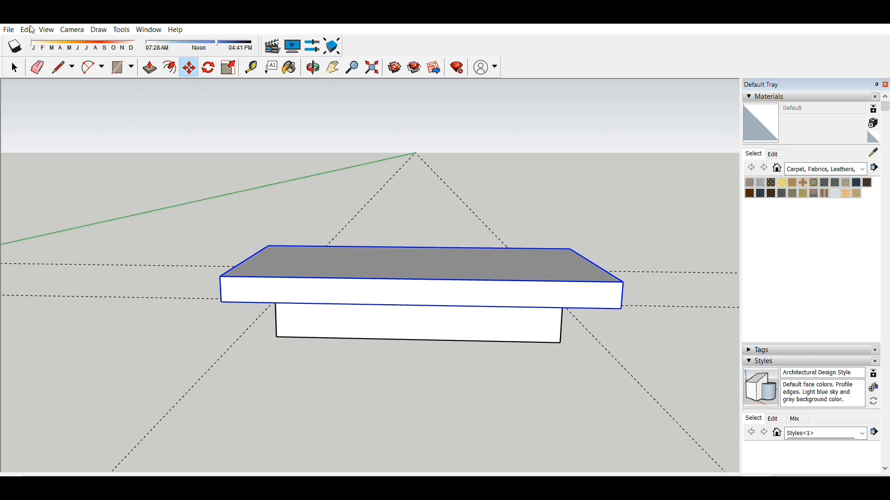
key(space)
click(277, 367)
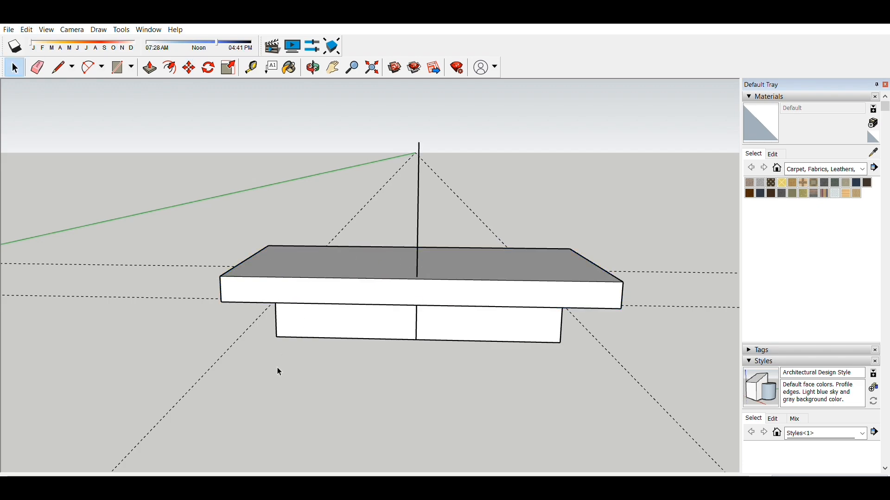
- Copy the slab straight up to the upper end of the vertical reference line and erase that line
click(350, 263)
key(m)
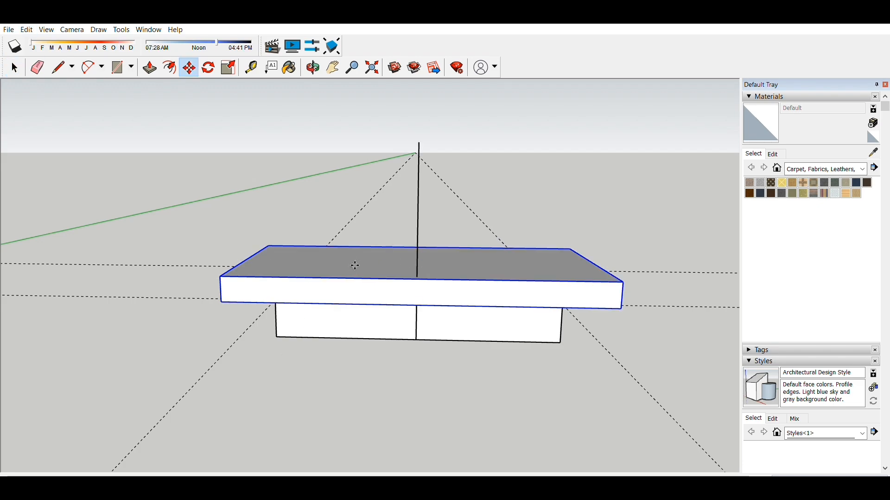
key(ctrl)
click(378, 268)
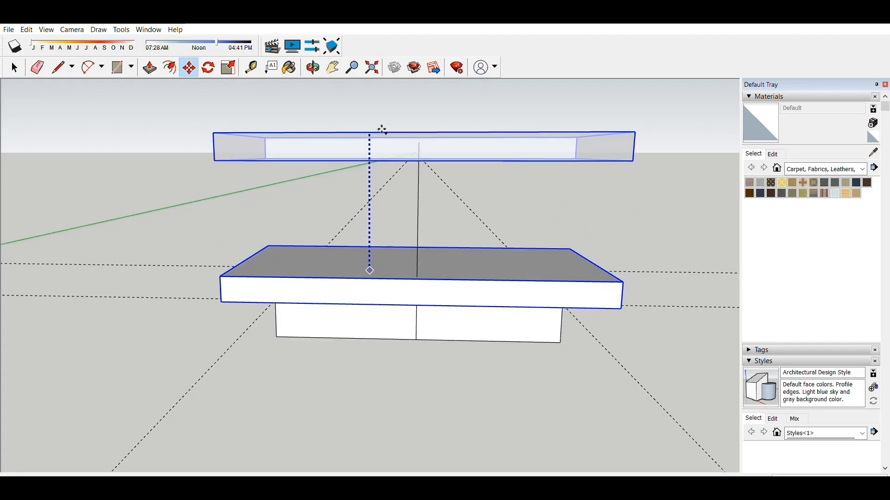
click(384, 110)
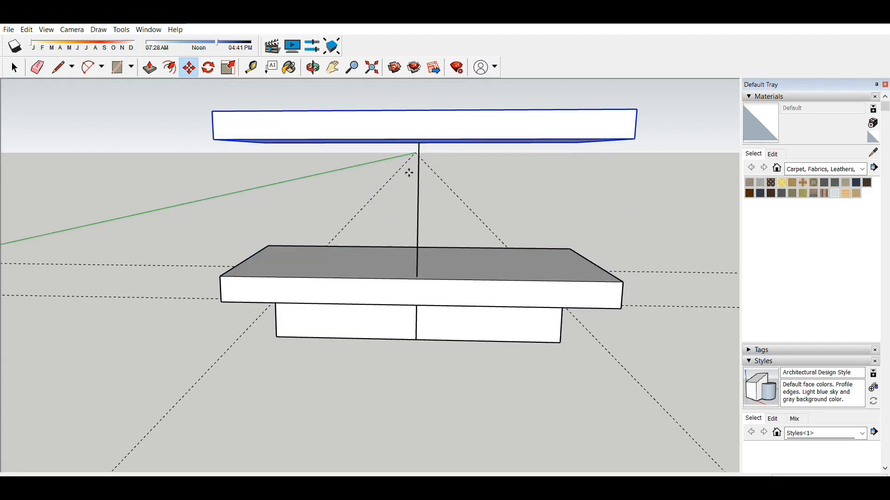
key(e)
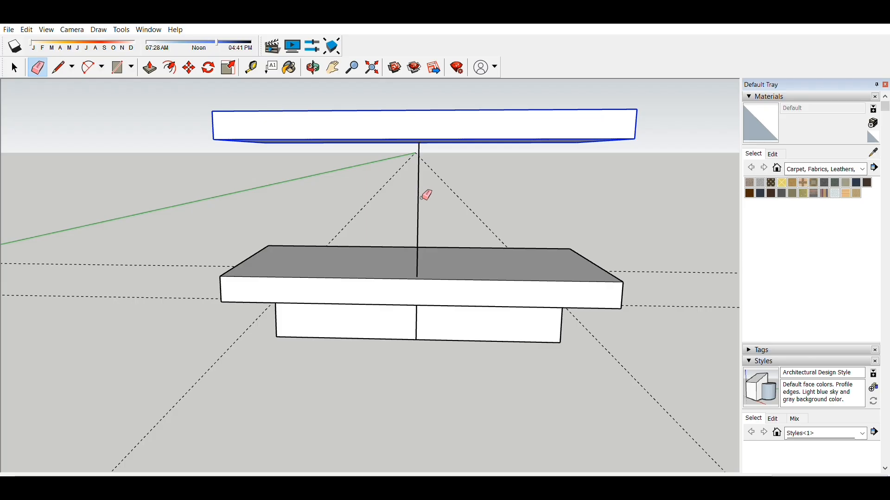
click(420, 195)
- Open the upper slab's group for editing and extrude one long side and the adjoining end slightly outward
key(o)
drag(171, 209, 377, 354)
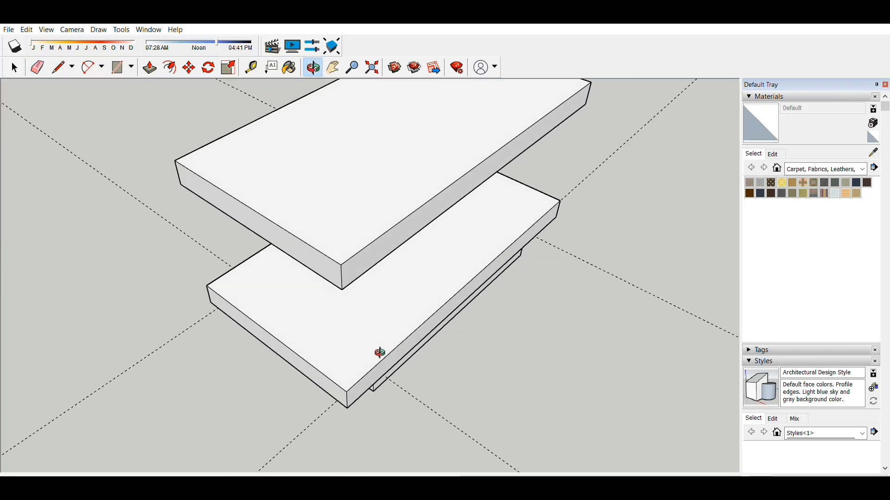
key(space)
click(355, 240)
double_click(355, 239)
click(354, 240)
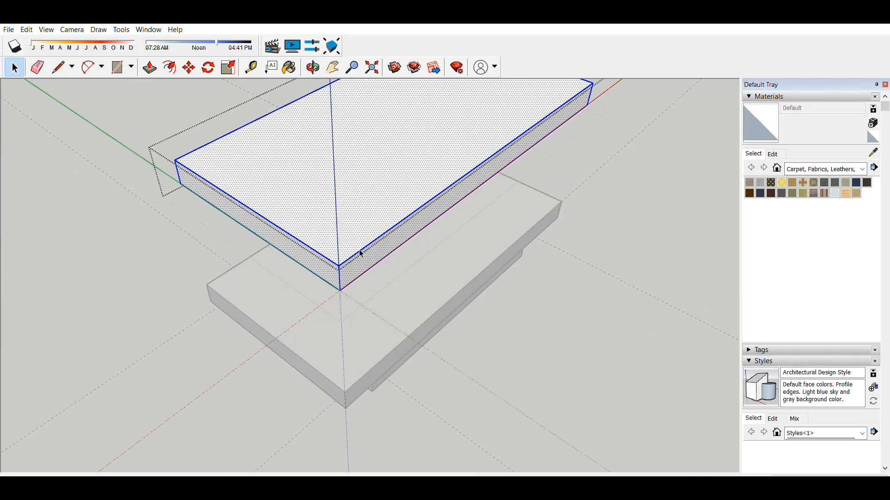
click(391, 336)
double_click(351, 238)
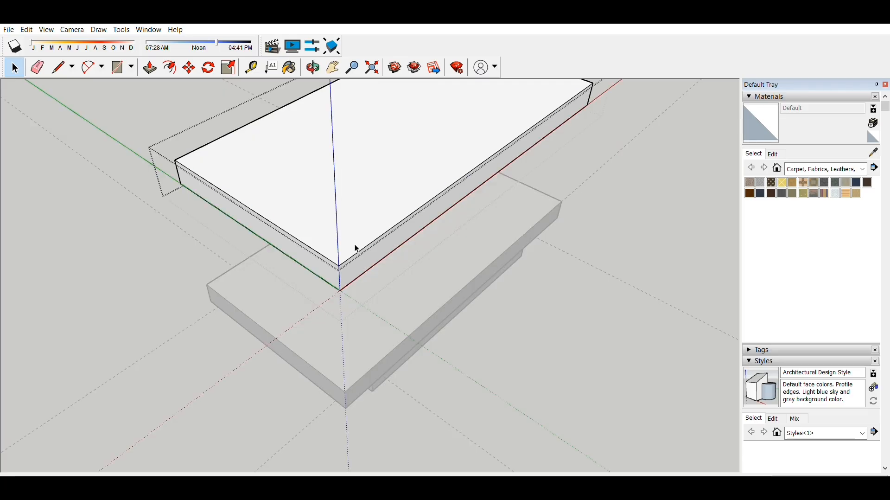
key(p)
drag(363, 253, 329, 280)
click(374, 272)
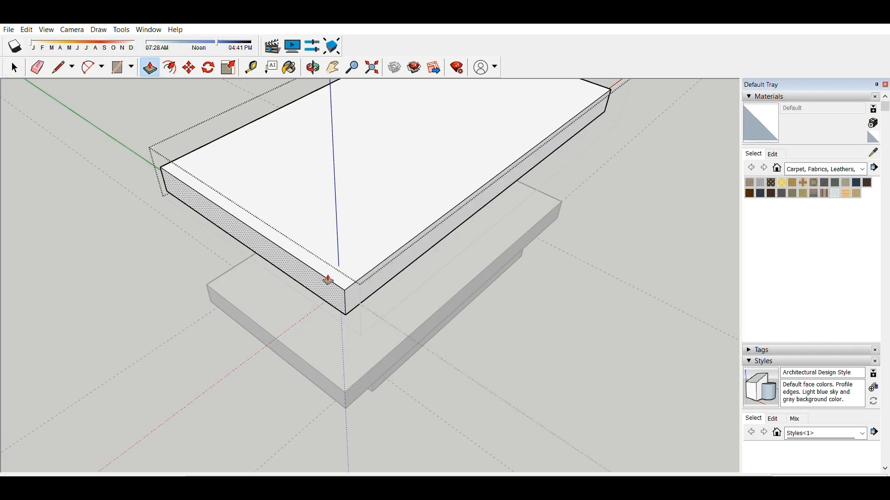
click(329, 280)
- Extrude the upper slab's opposite long side slightly outward and close its group
key(o)
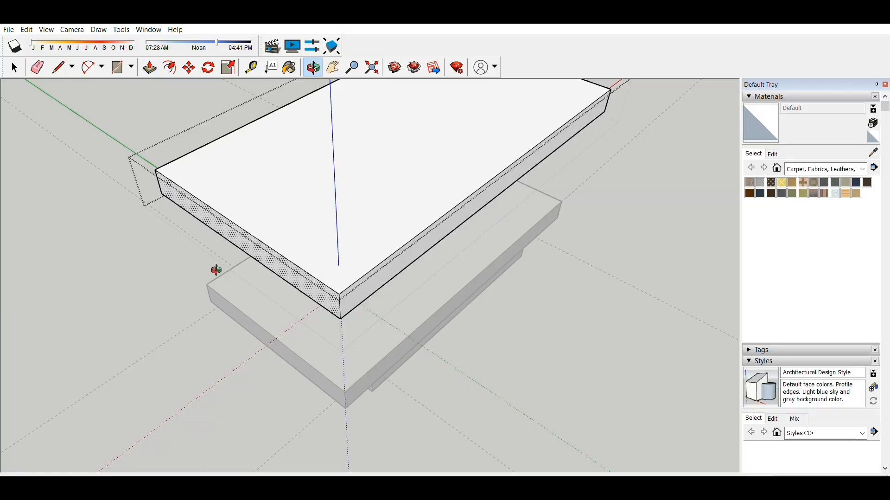
drag(215, 270, 410, 322)
key(p)
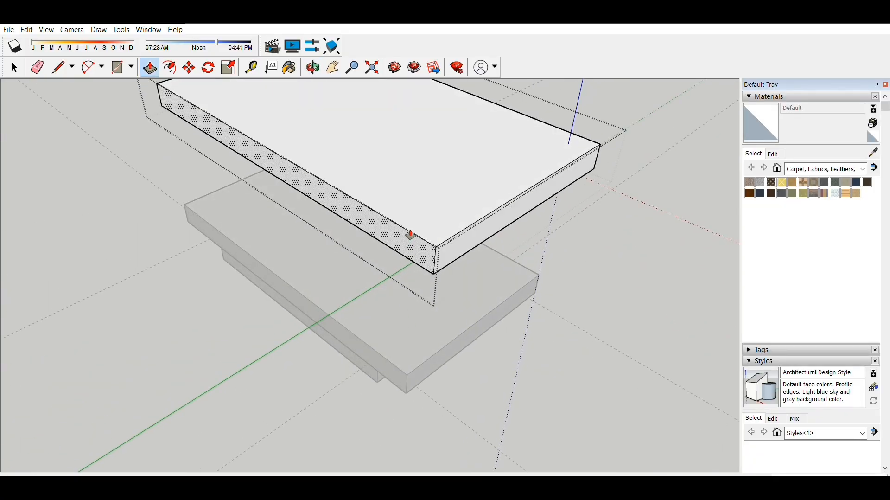
click(413, 235)
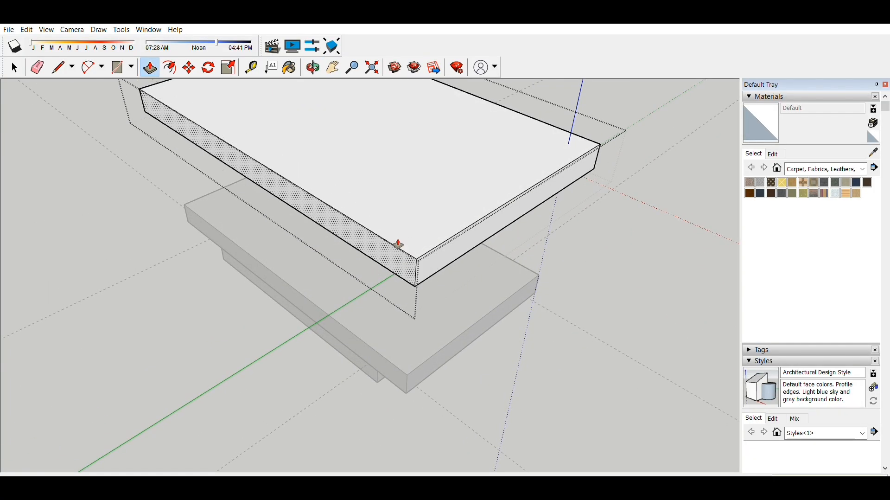
click(438, 358)
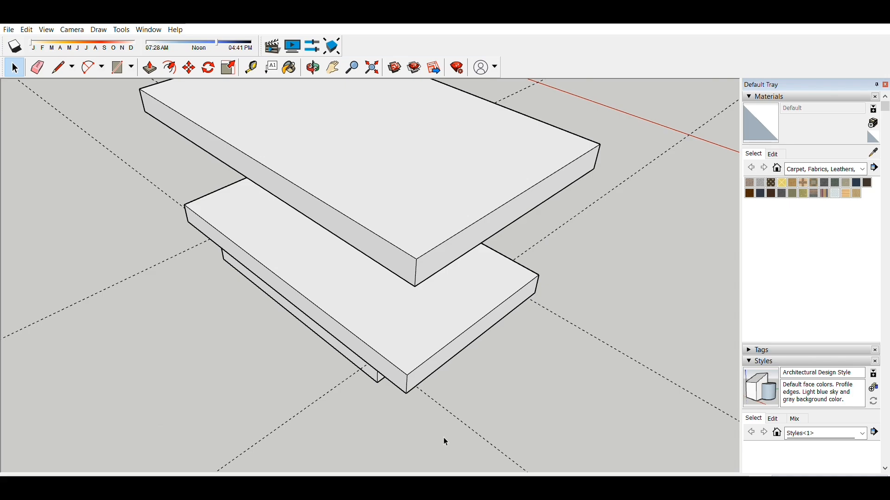
- Draw a rectangle over the lower slab's end face and extrude it outward into a thin strip
key(o)
drag(447, 438, 410, 351)
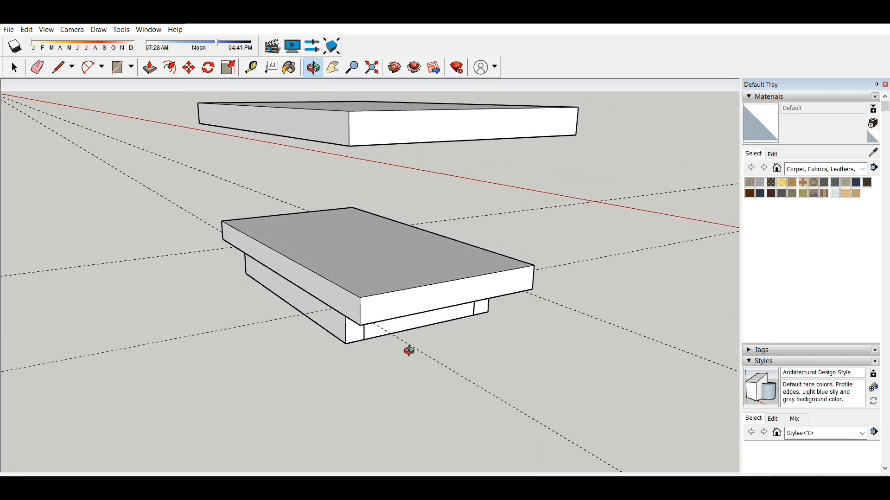
key(r)
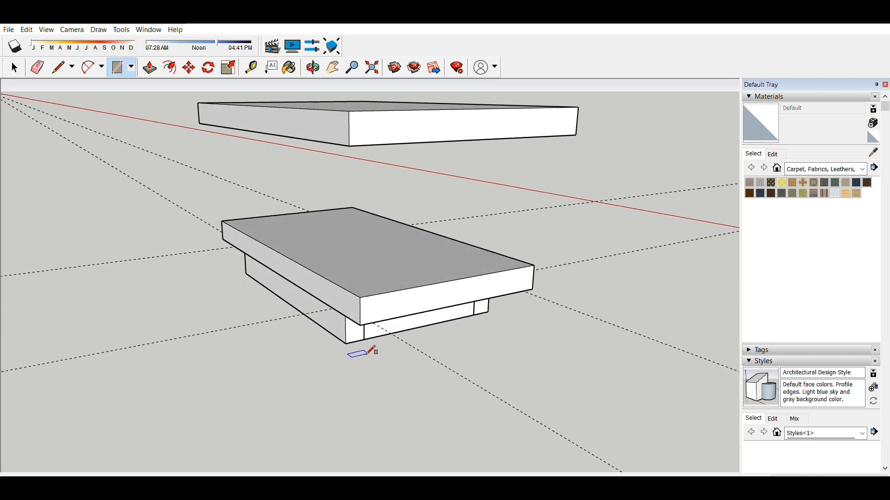
click(361, 297)
key(Escape)
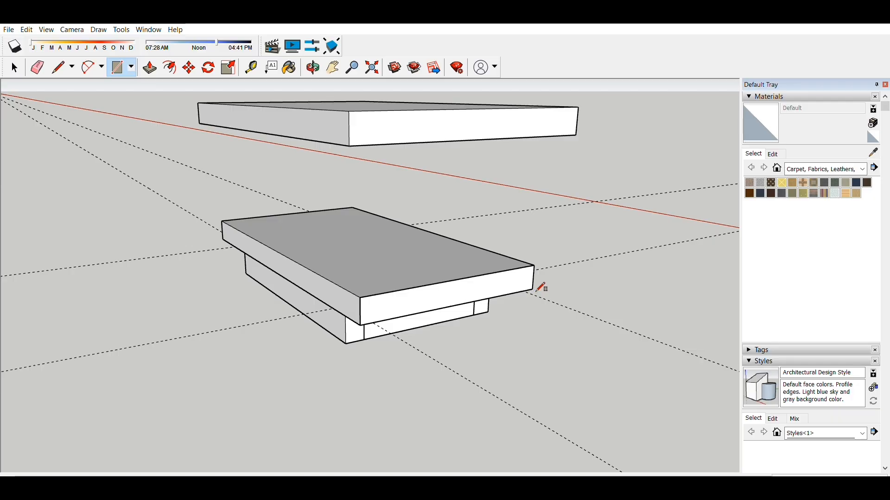
key(p)
click(472, 294)
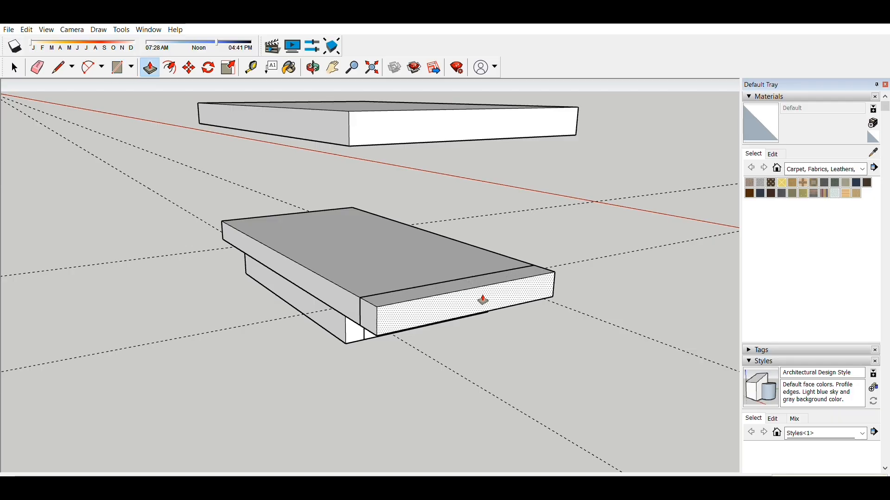
click(483, 300)
- Extrude the end strip's top face up to the underside of the upper slab, forming a side panel
middle_drag(483, 300, 476, 332)
key(p)
click(463, 299)
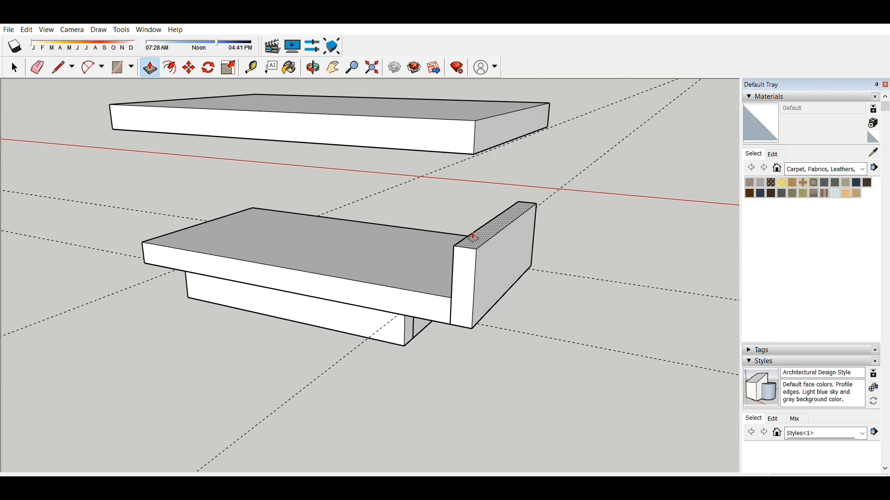
click(473, 151)
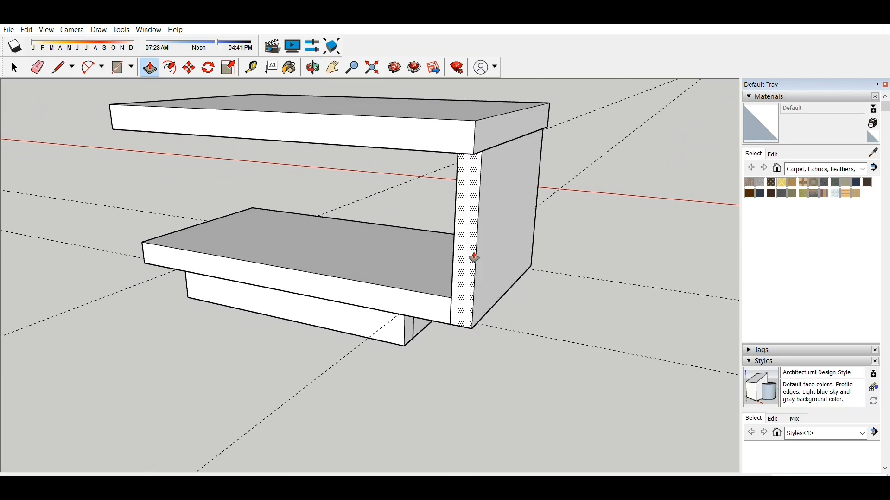
- Extrude the side panel's front and back edge faces outward until they line up with the upper slab's long sides
key(o)
scroll(474, 258, up, 3)
drag(487, 234, 378, 246)
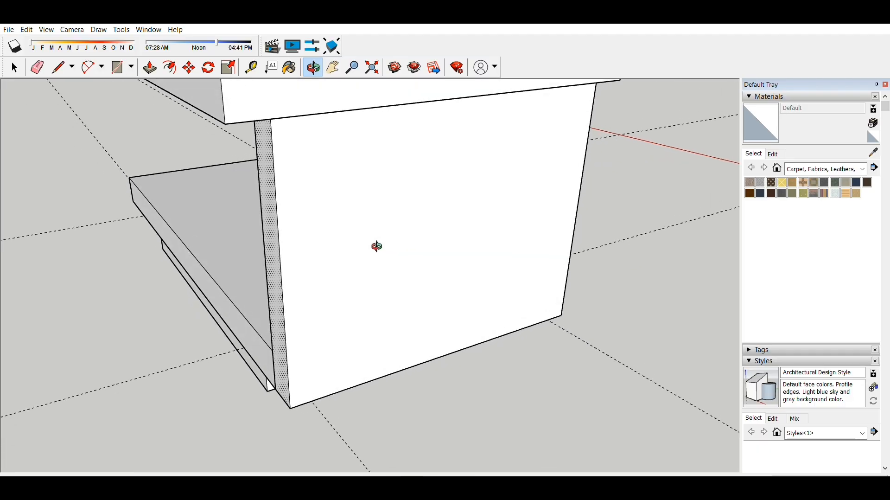
key(p)
drag(281, 248, 491, 191)
key(o)
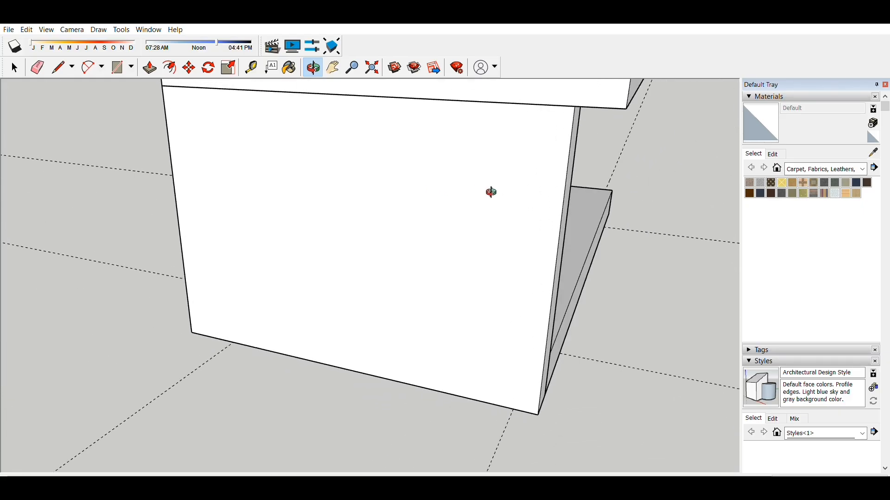
key(p)
drag(588, 237, 617, 238)
- Select all of the side panel's geometry and make it a group
key(o)
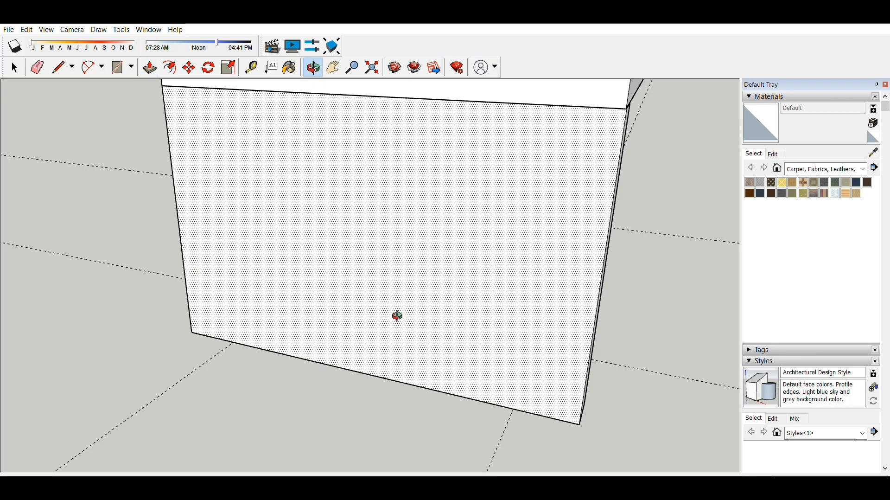
drag(583, 309, 501, 322)
scroll(440, 323, down, 3)
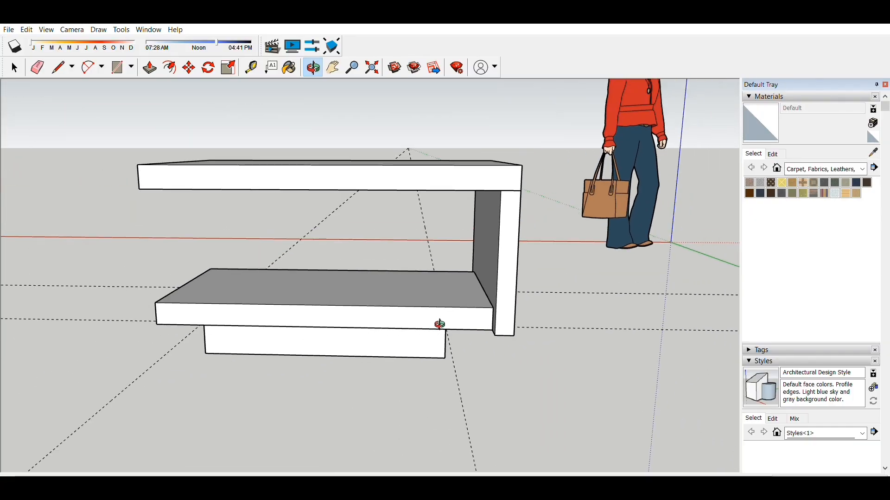
key(space)
triple_click(504, 283)
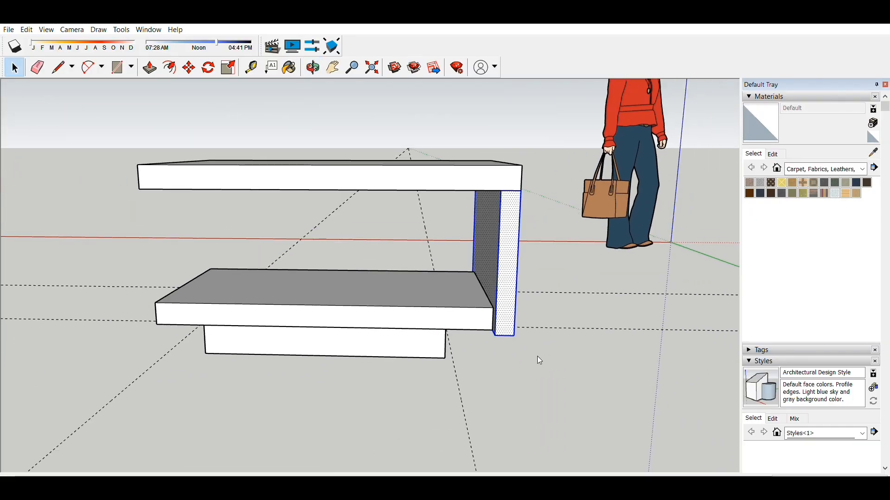
middle_drag(544, 366, 573, 389)
- Place a guide line across the middle of the lower slab, parallel to its short end edge
key(t)
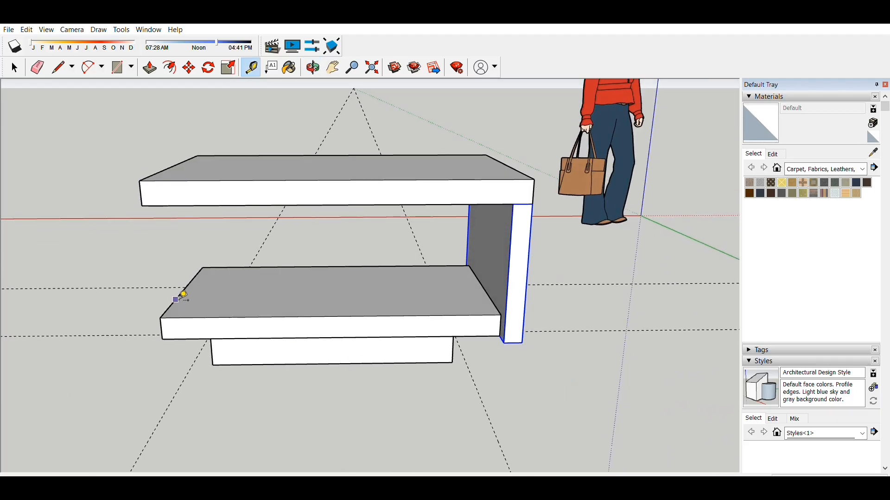
click(176, 299)
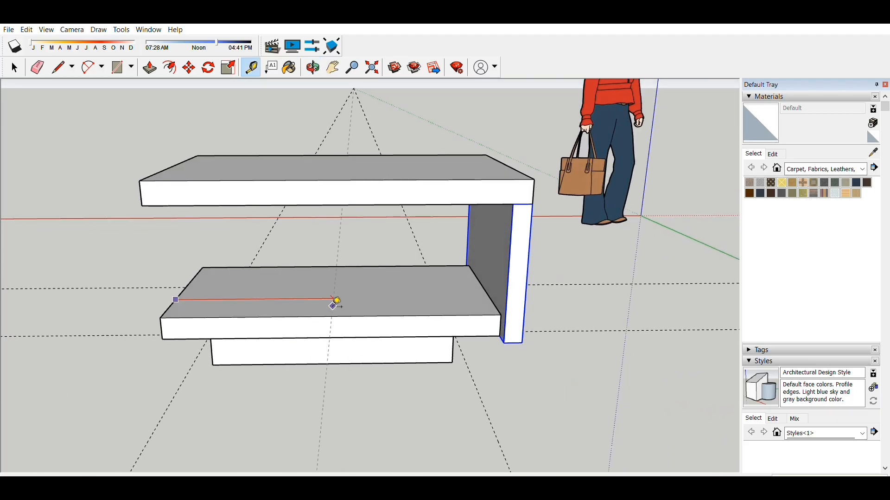
click(335, 302)
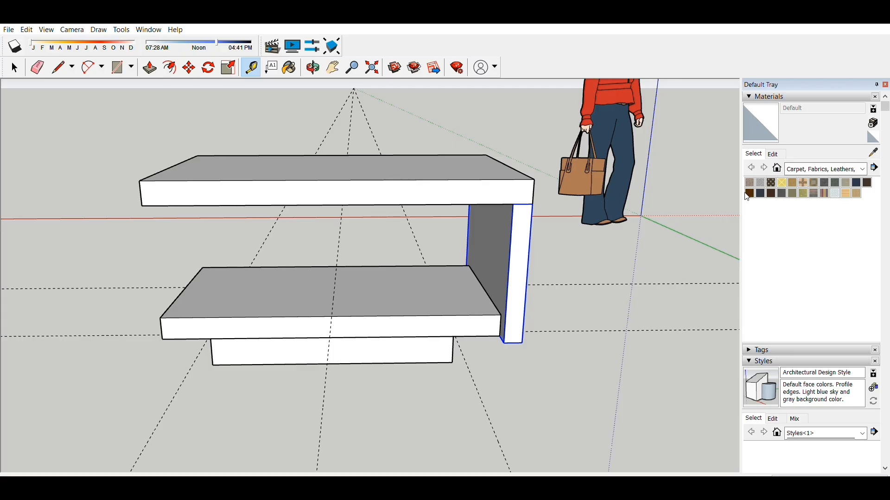
key(space)
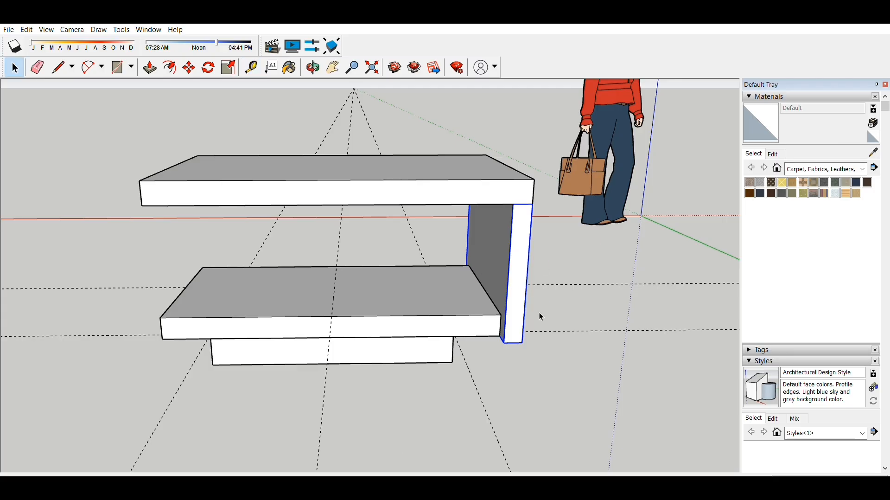
- Try to copy the side panel along the slabs to the central guide line and discard the copies
key(m)
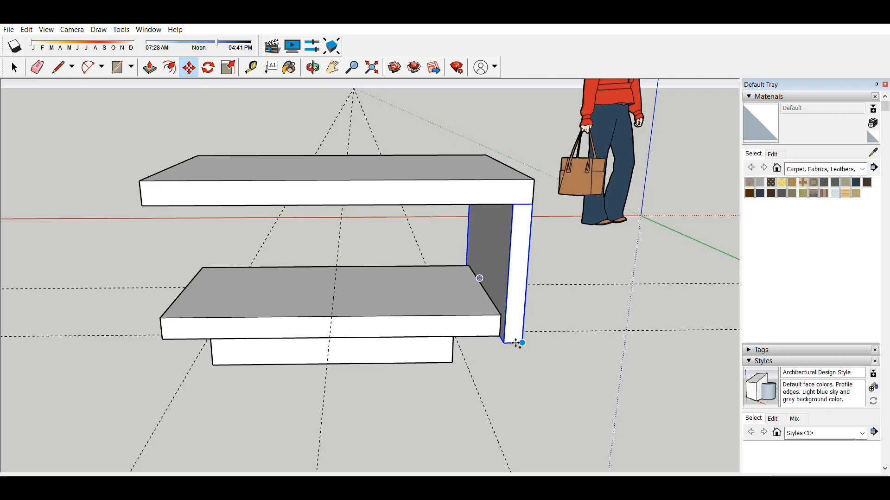
click(519, 343)
key(ctrl)
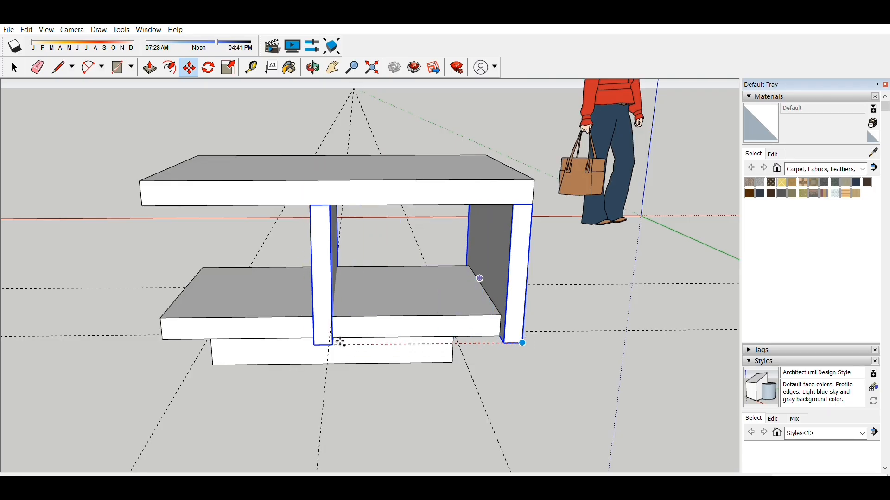
click(341, 342)
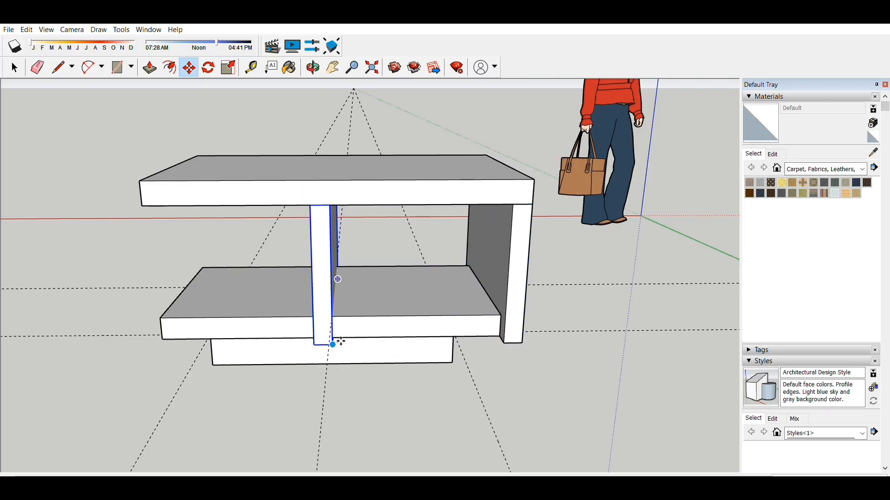
key(Delete)
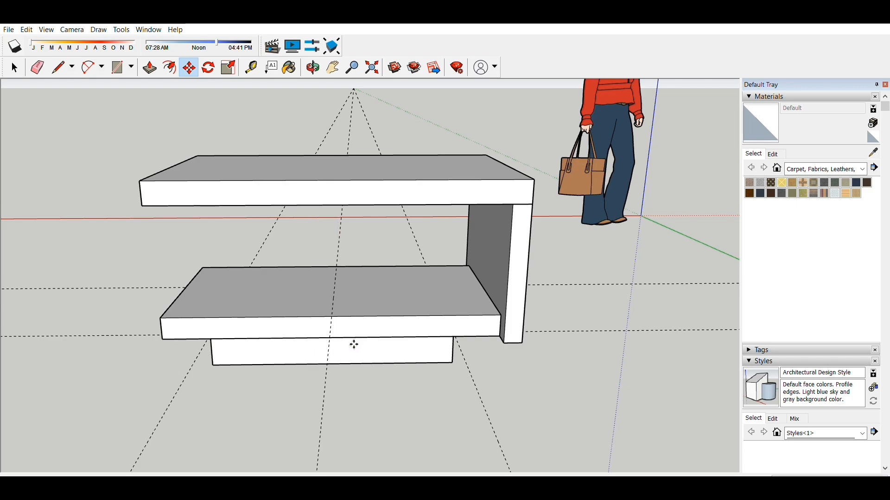
ctrl+click(523, 343)
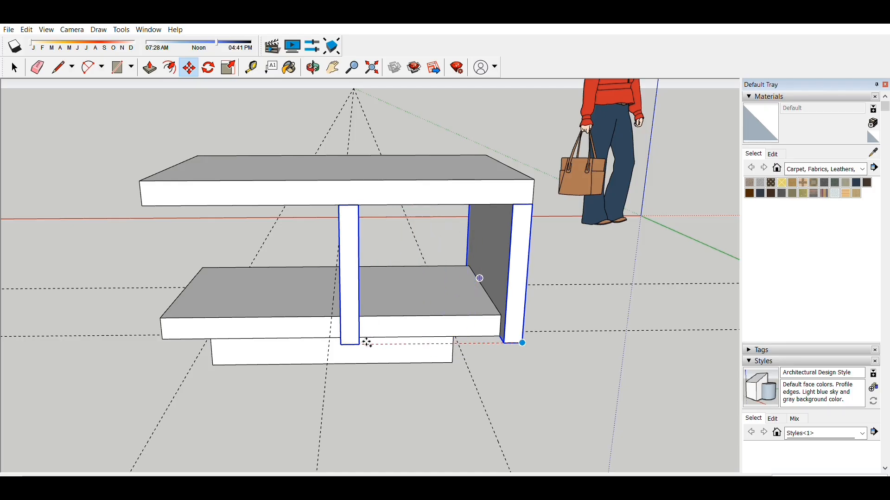
click(338, 342)
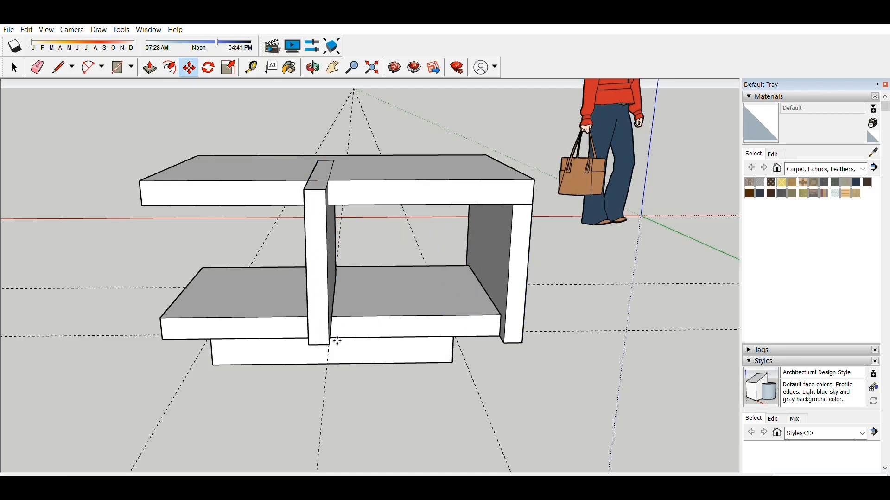
key(ctrl+z)
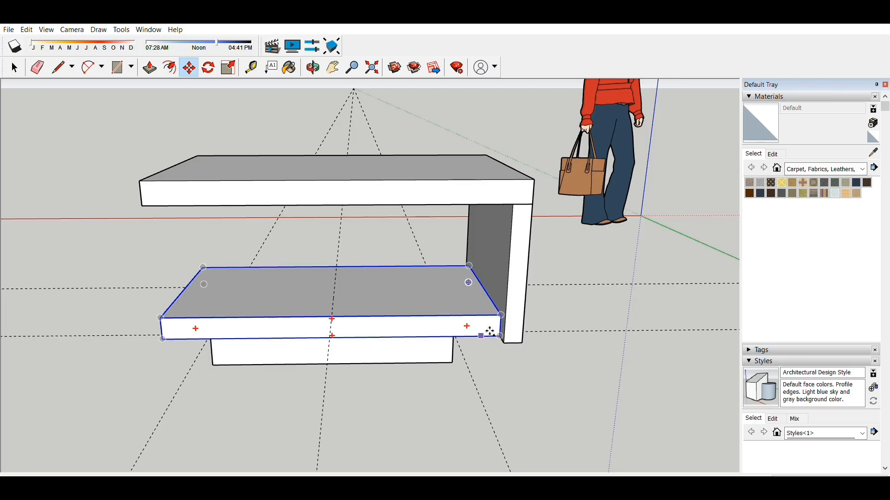
- Copy the side panel along the slabs so its outer corner meets the central guide line of the lower slab
click(522, 342)
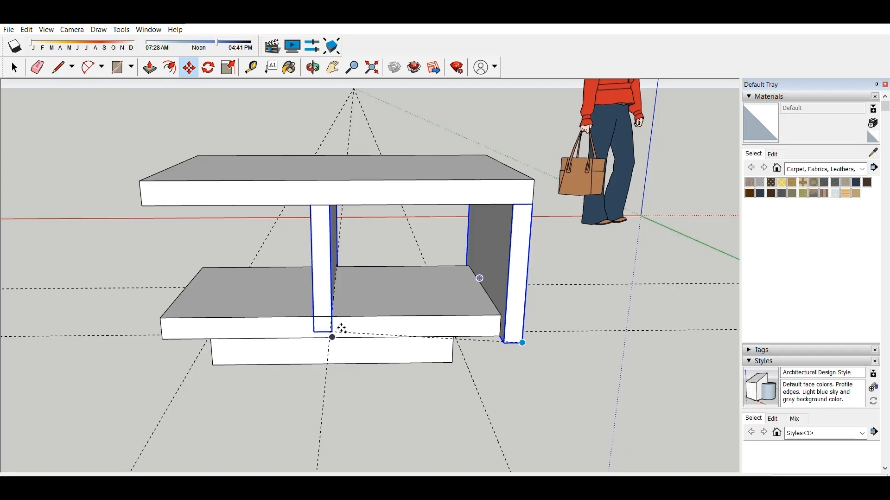
click(345, 339)
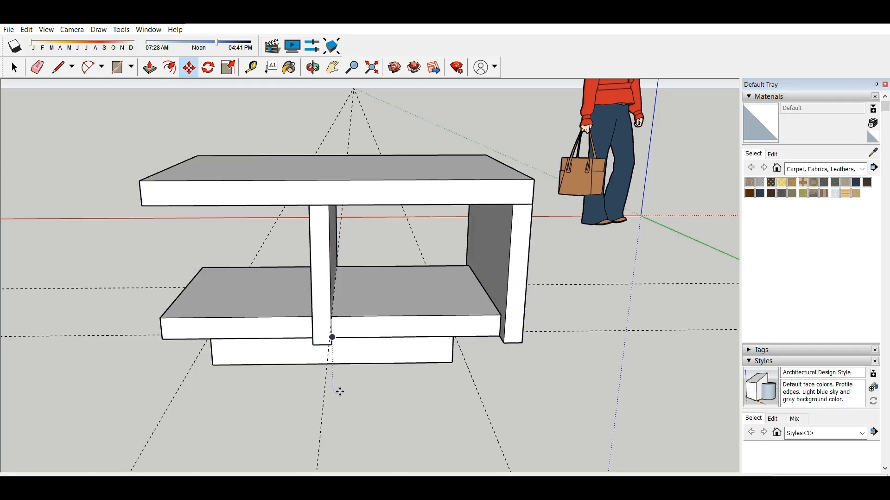
key(space)
- Inside the copied middle panel's group, push its bottom face up to the level of the lower slab's top surface
key(o)
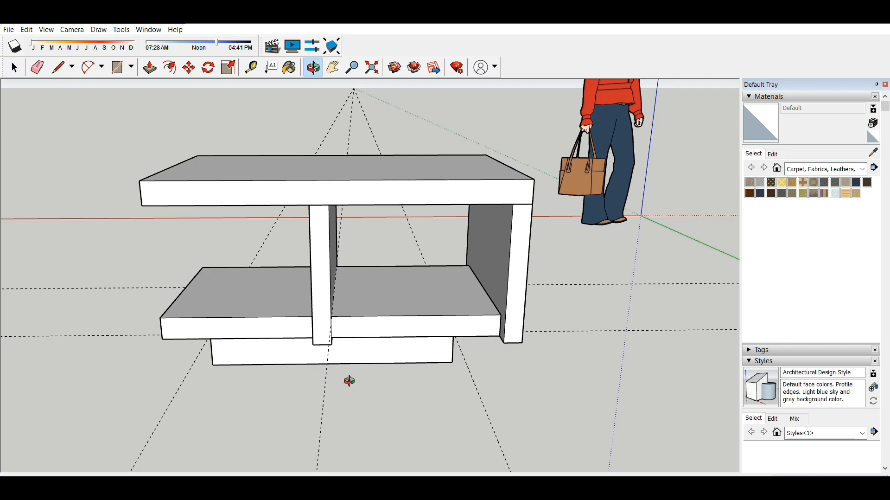
scroll(347, 382, up, 4)
drag(325, 355, 327, 395)
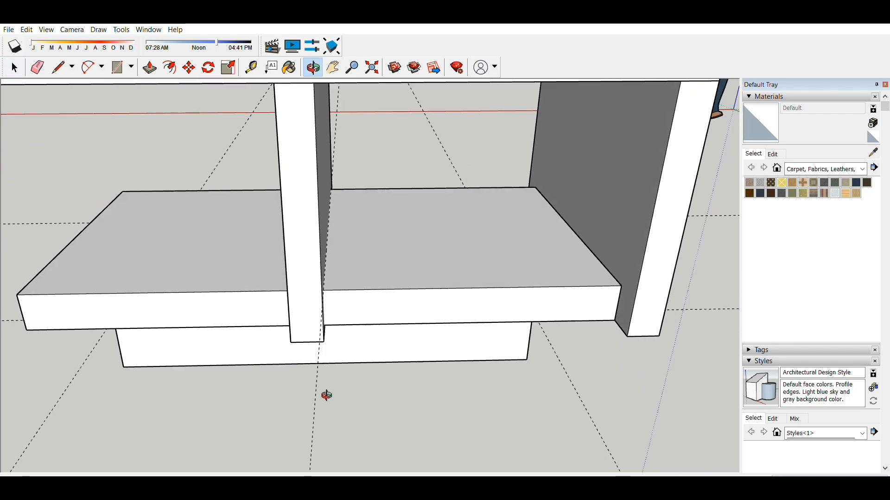
drag(404, 346, 528, 240)
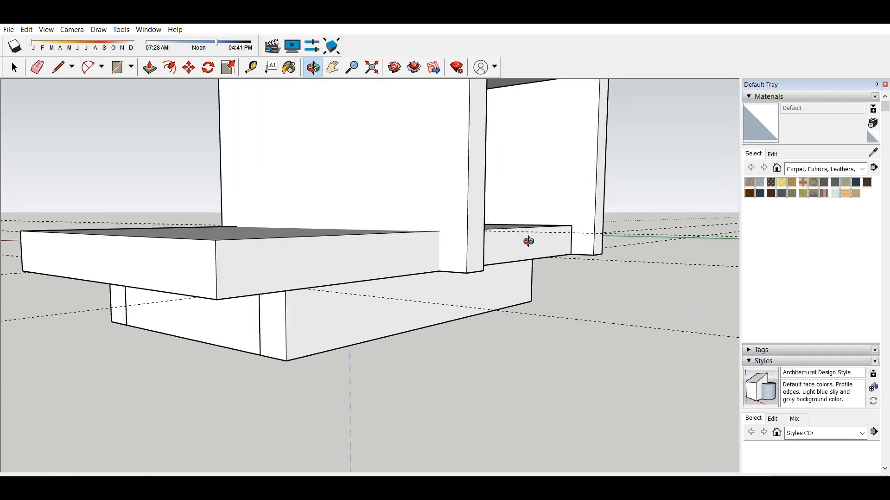
scroll(524, 241, up, 5)
drag(383, 358, 421, 383)
mouse_move(325, 238)
mouse_down()
mouse_move(328, 255)
mouse_move(318, 258)
mouse_move(330, 304)
mouse_move(308, 241)
mouse_move(316, 245)
mouse_up()
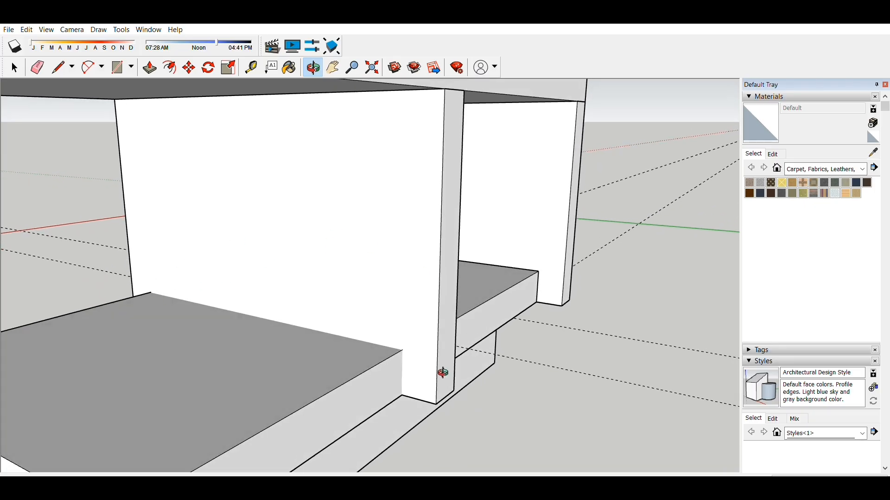
drag(443, 373, 441, 304)
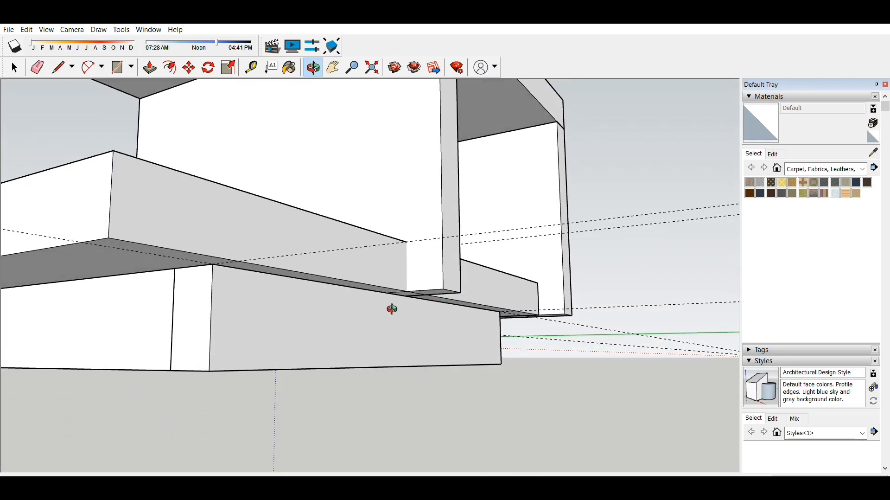
key(p)
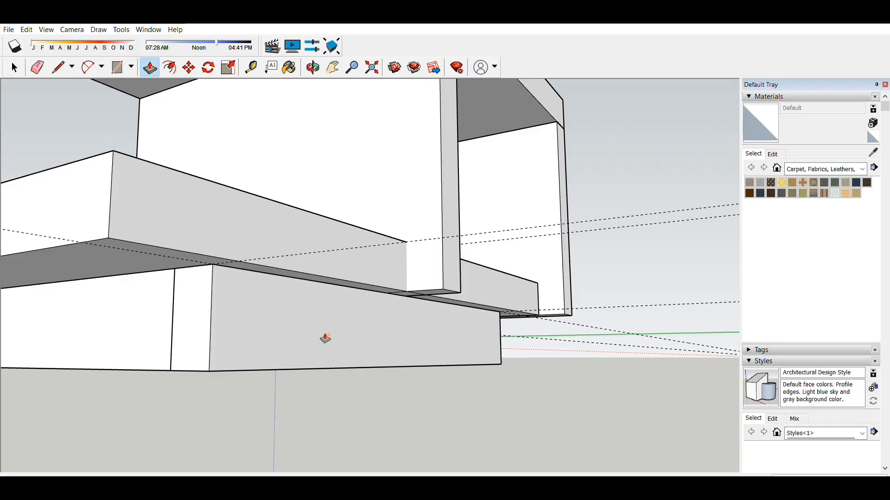
key(space)
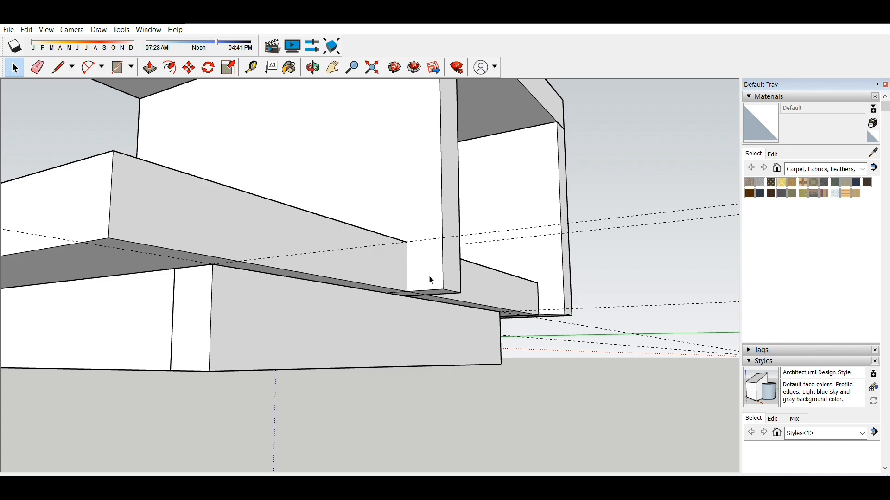
click(428, 254)
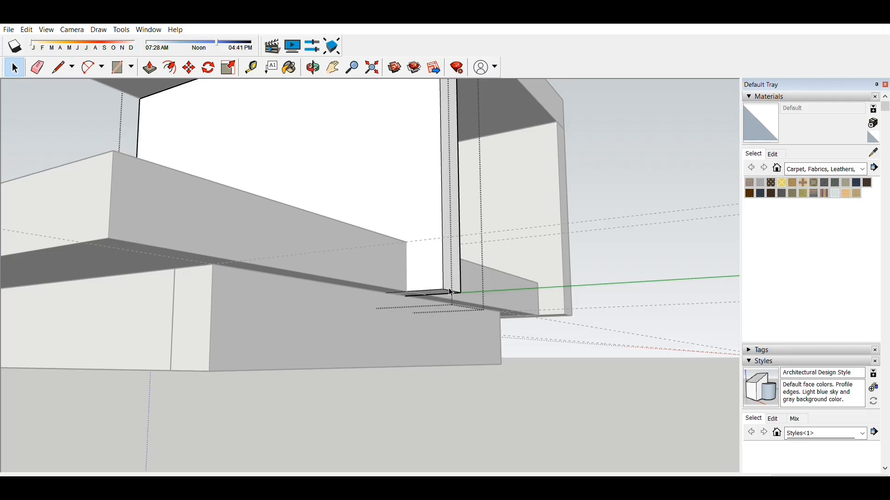
key(p)
drag(442, 292, 440, 262)
key(Escape)
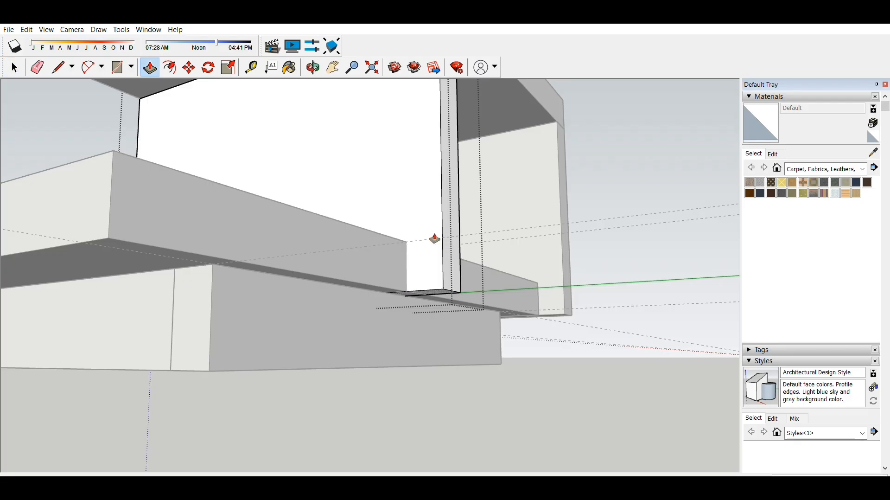
drag(444, 291, 449, 235)
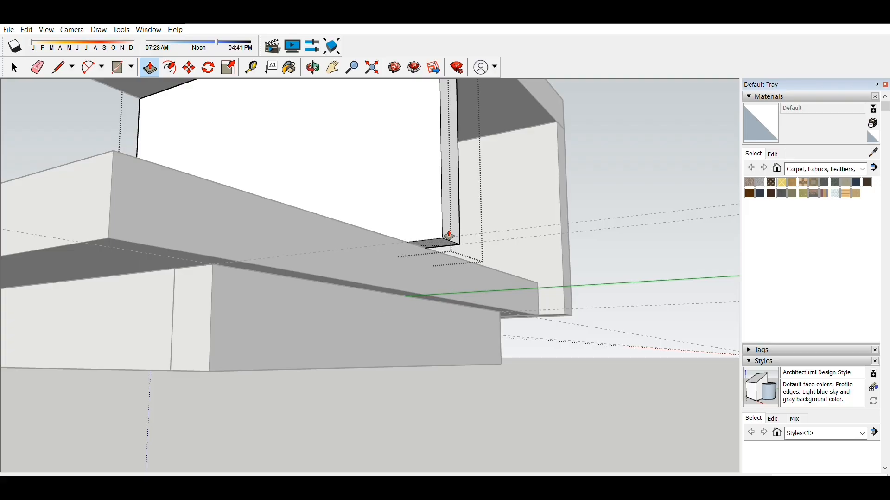
- Push one narrow edge face of the middle panel inward until it is flush with the lower slab's long side
middle_drag(447, 235, 474, 256)
key(p)
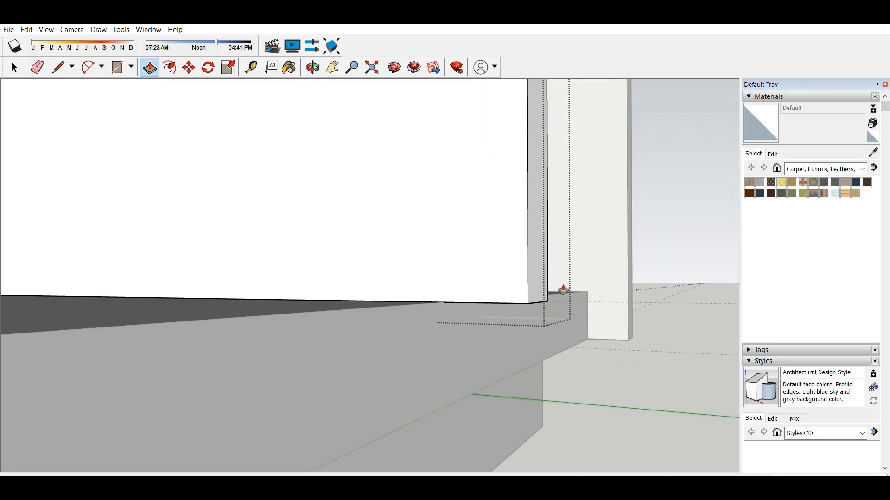
drag(546, 278, 466, 278)
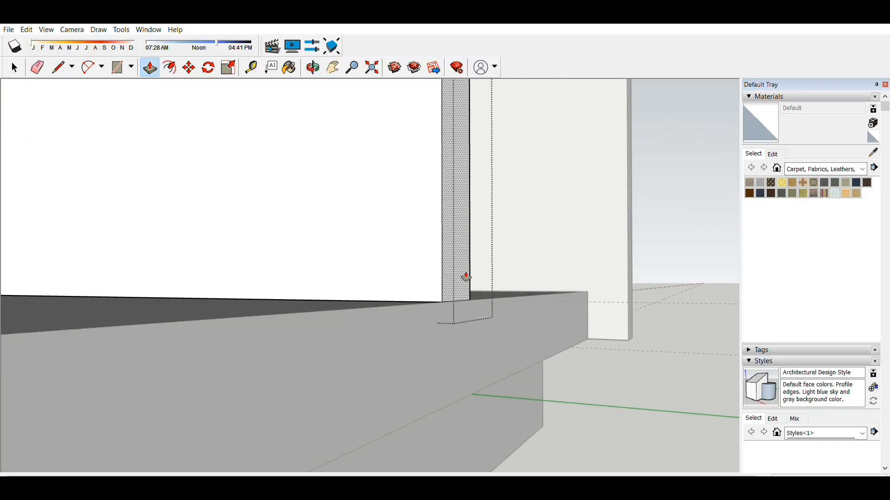
middle_drag(467, 276, 506, 347)
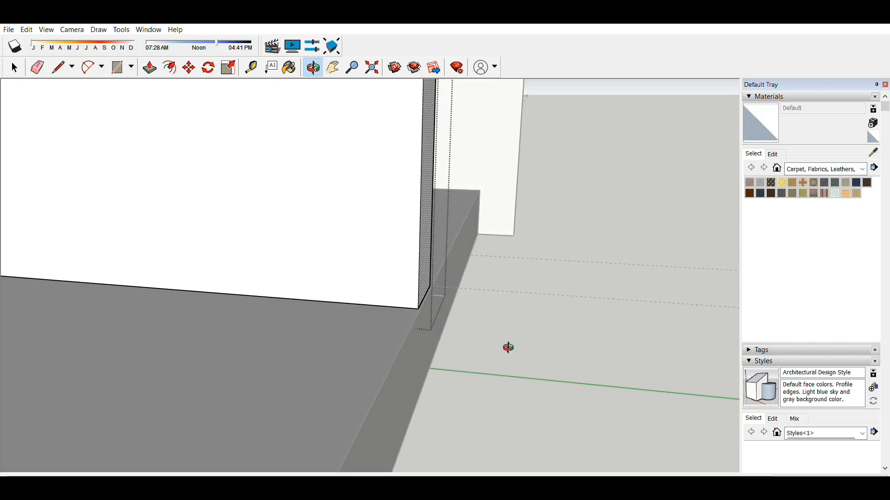
click(439, 278)
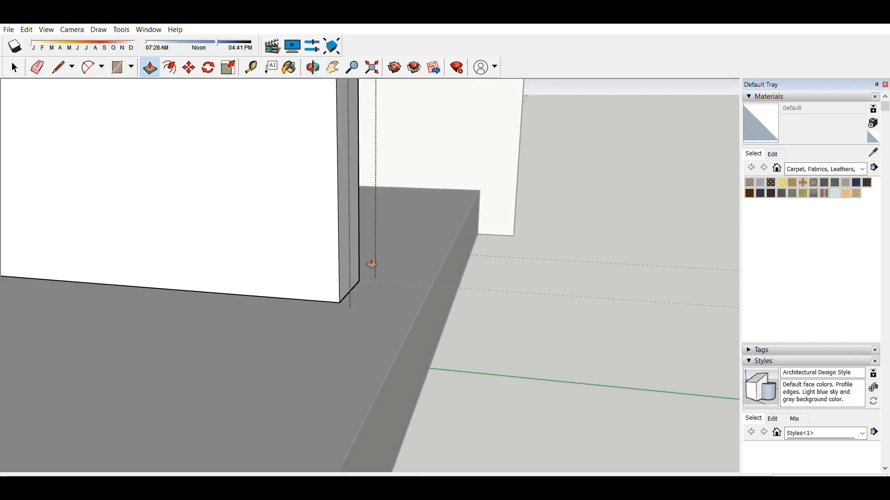
click(432, 286)
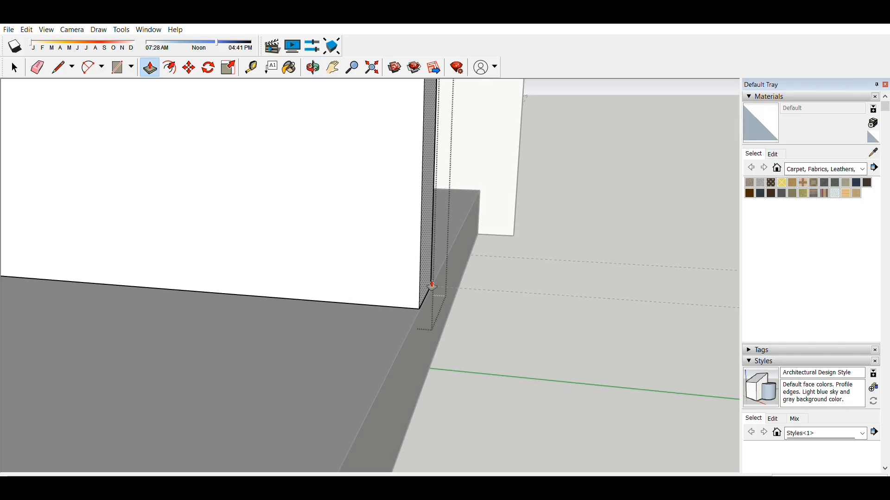
- Push the middle panel's opposite edge face inward to the lower slab's other long side and leave the group
middle_drag(417, 352, 444, 345)
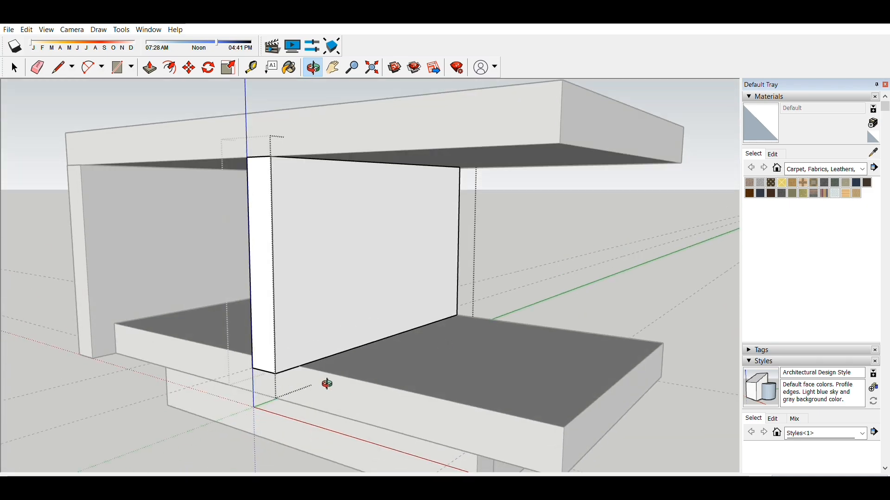
middle_drag(327, 383, 319, 302)
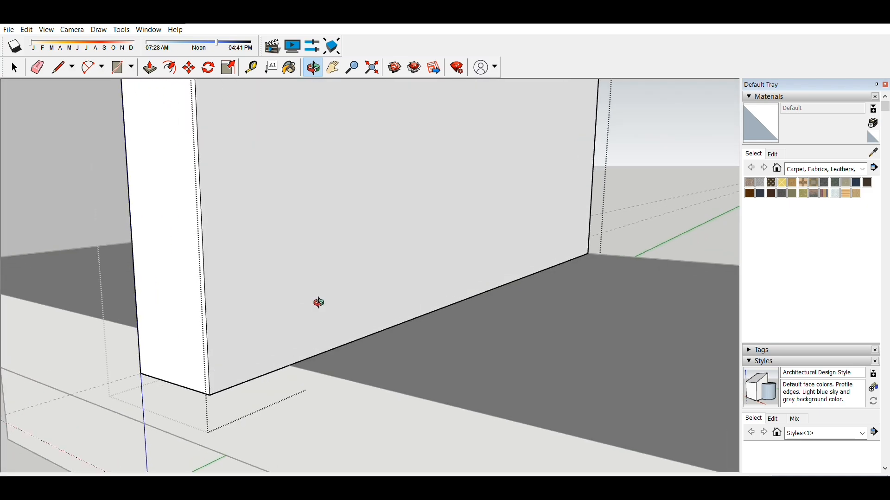
middle_drag(194, 334, 193, 334)
drag(193, 333, 284, 336)
middle_drag(328, 353, 362, 345)
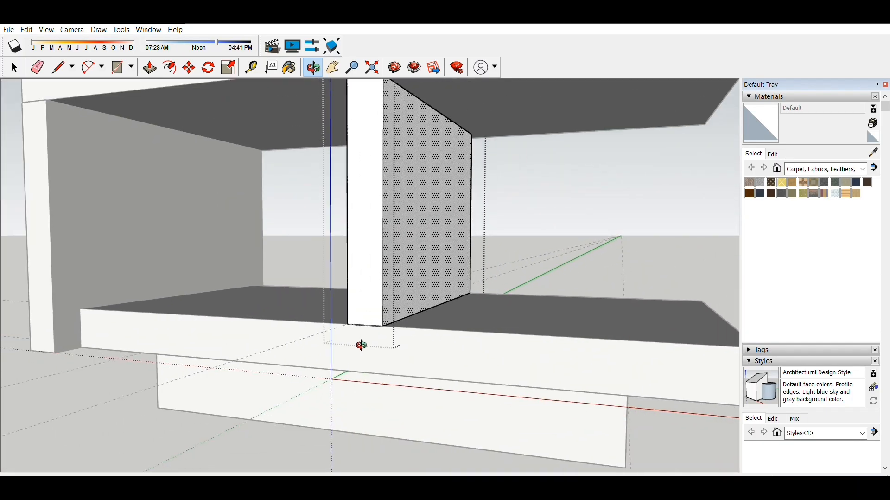
middle_drag(348, 429, 374, 407)
scroll(373, 407, down, 5)
middle_drag(463, 341, 456, 323)
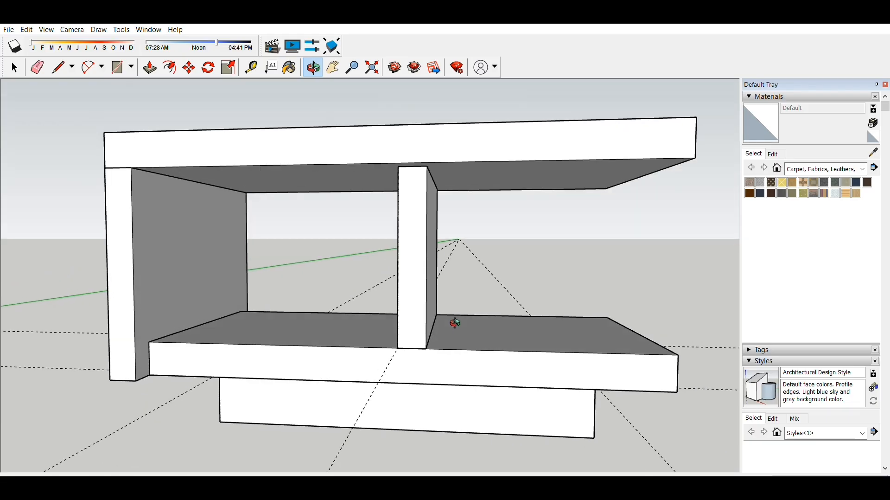
- Draw a rectangle from the middle panel's upper corner to the lower slab's far bottom corner and extrude it outward into a panel
key(r)
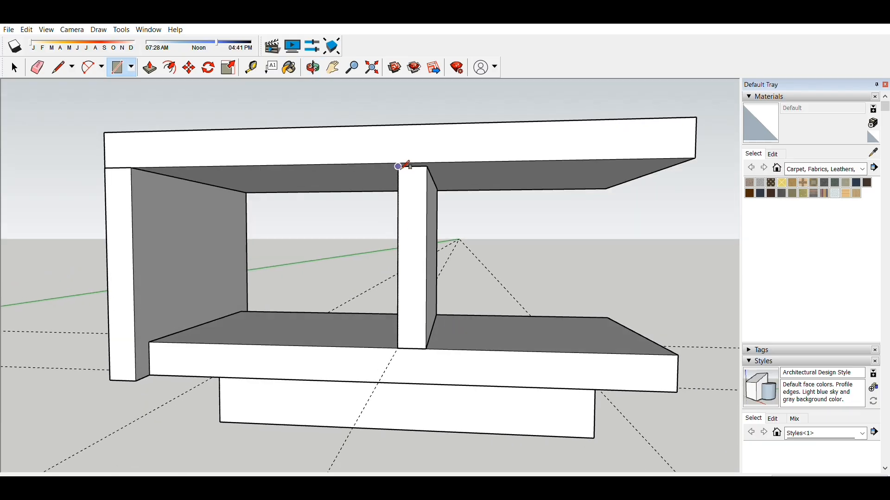
click(399, 166)
click(680, 392)
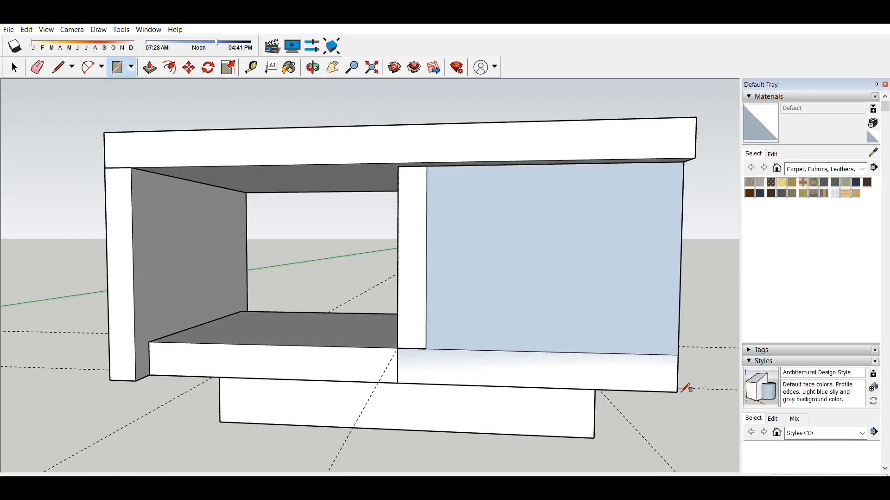
key(p)
click(566, 290)
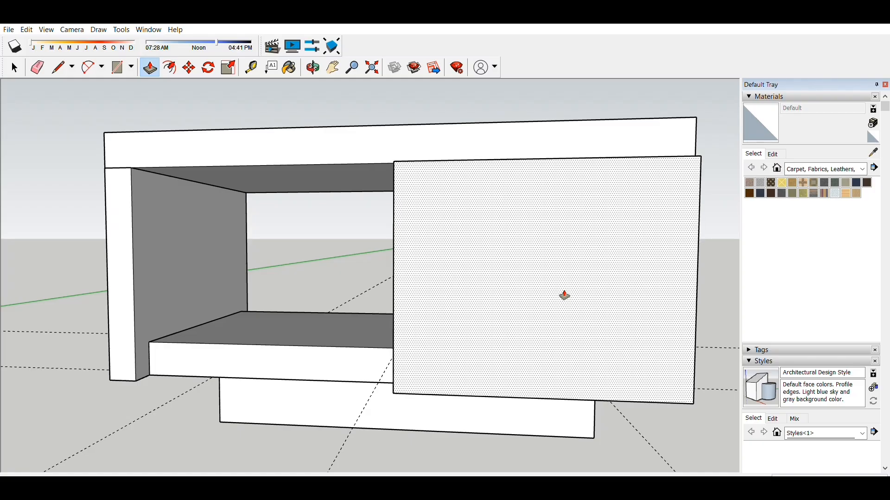
click(564, 295)
- Select all of the new long-side panel's geometry and make it a group
key(o)
drag(584, 299, 316, 312)
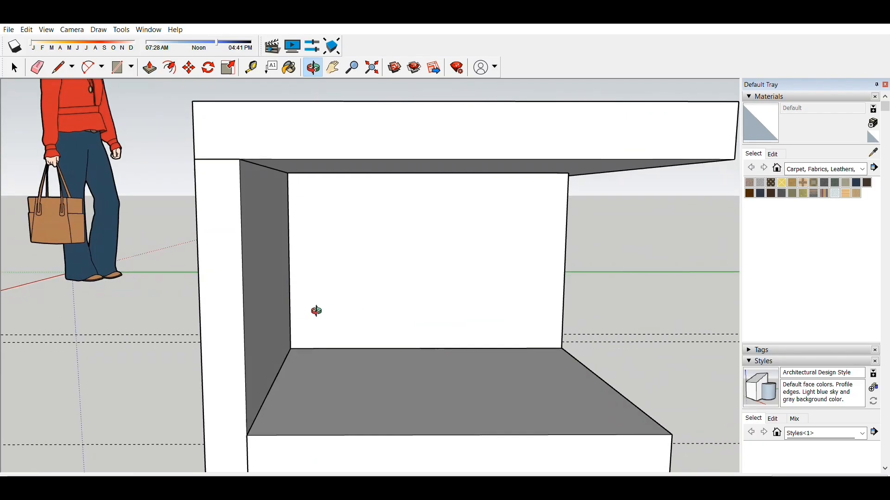
drag(566, 333, 482, 345)
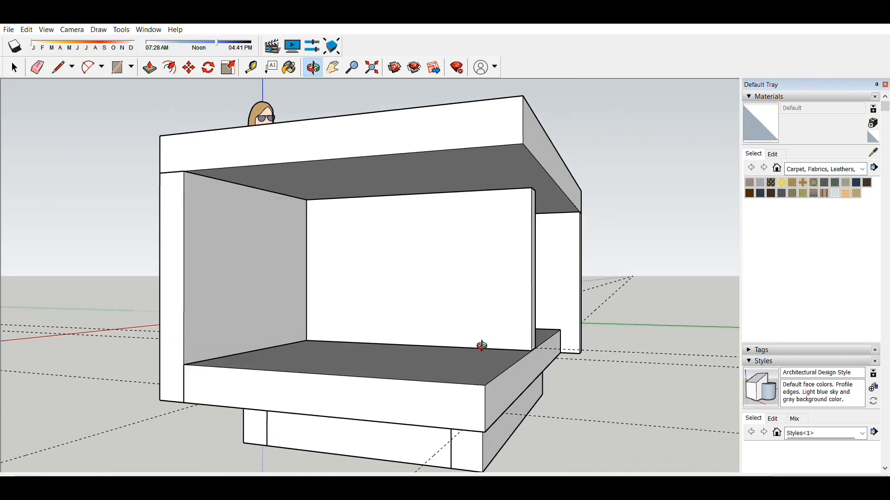
key(space)
double_click(180, 316)
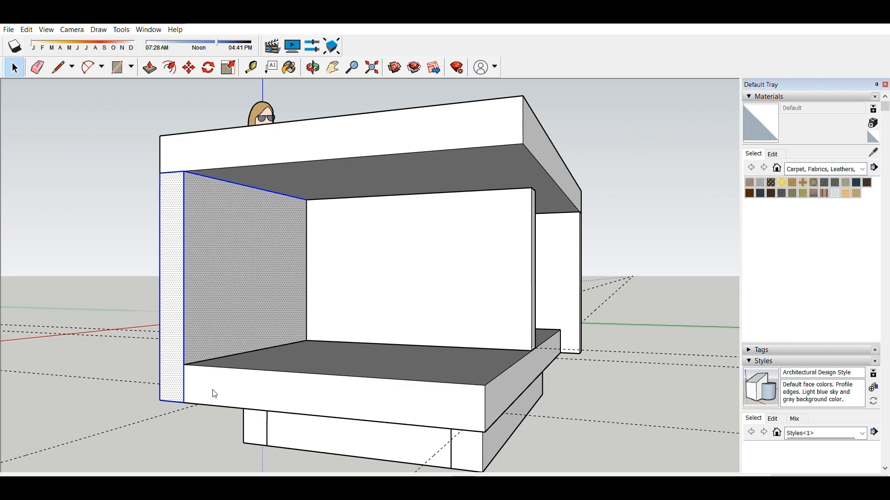
key(g)
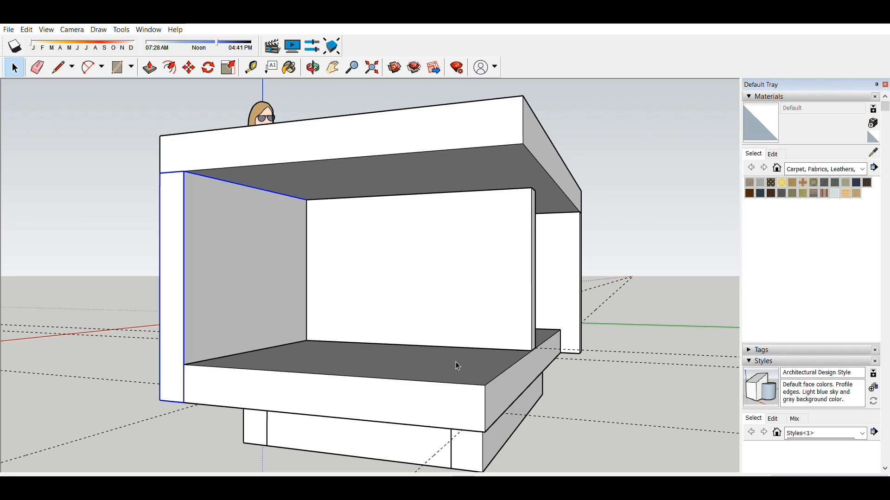
- Copy the grouped panel to the opposite long side, aligning it with the upper slab's lower corner
key(m)
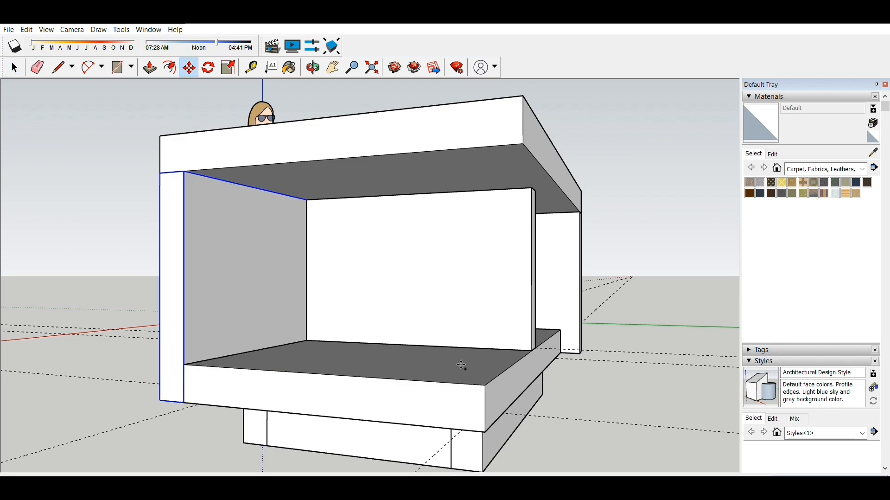
click(184, 171)
key(ctrl)
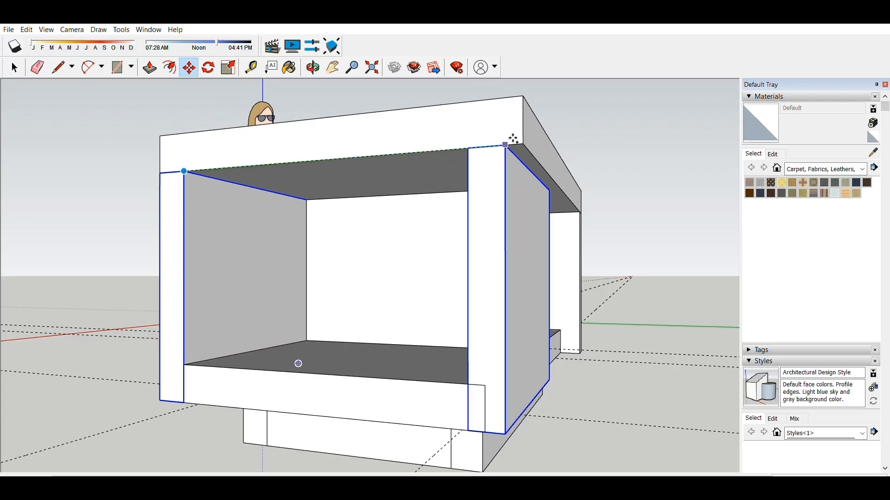
click(527, 138)
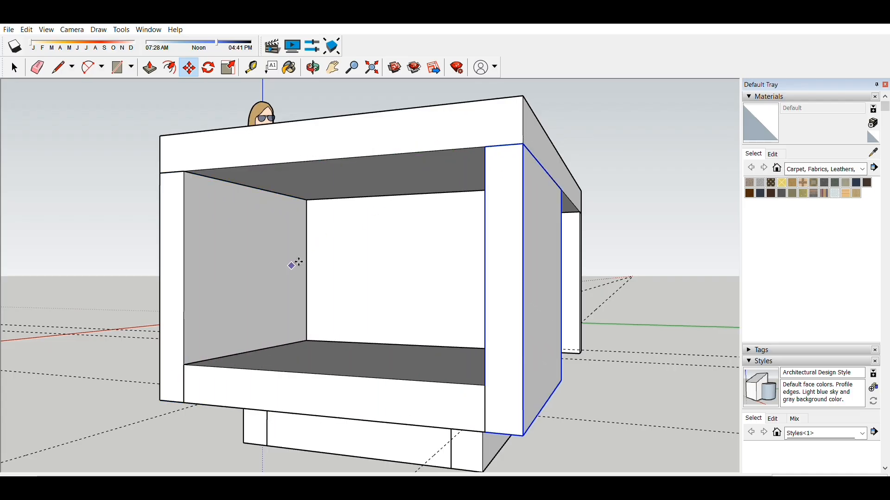
middle_drag(292, 265, 389, 343)
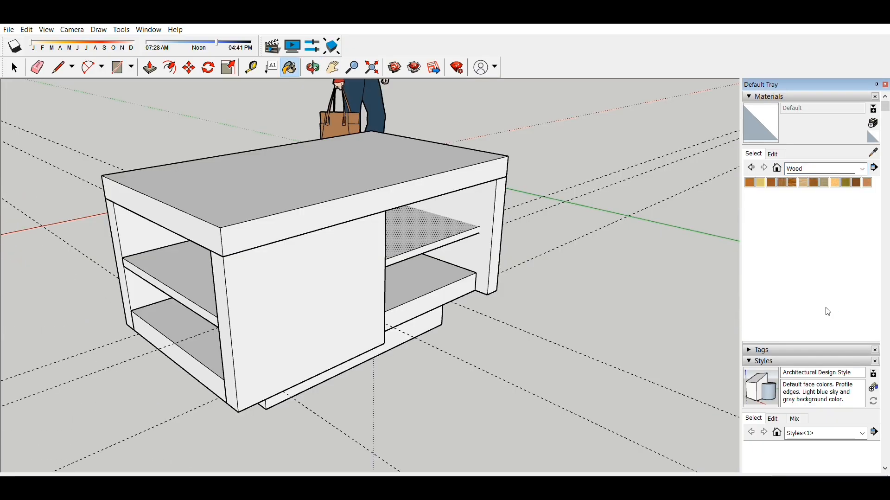
- Paint the upper slab, outer side panels, near shelf, lower slab and front of the base with Wood Cherry Original
click(782, 183)
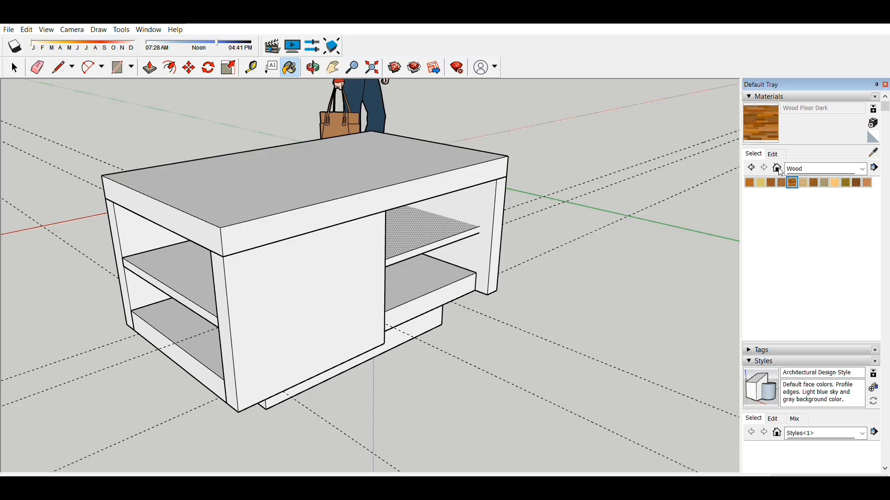
click(772, 182)
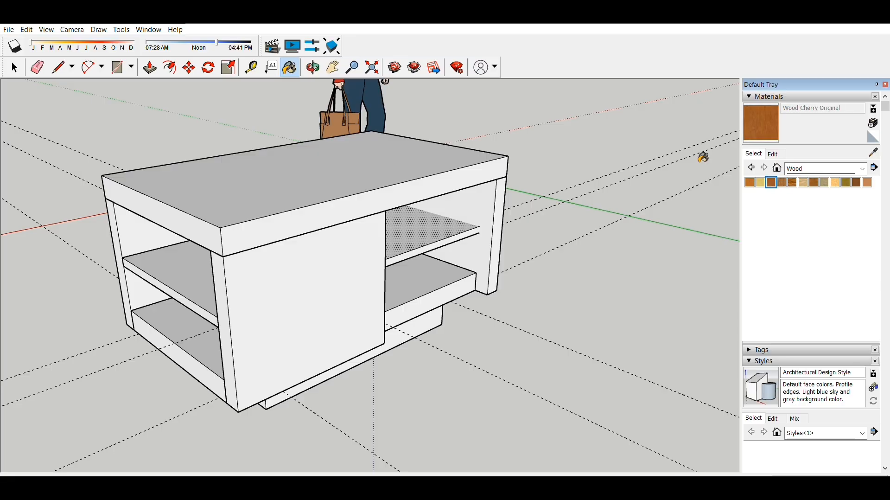
click(319, 302)
click(281, 207)
click(212, 281)
click(175, 296)
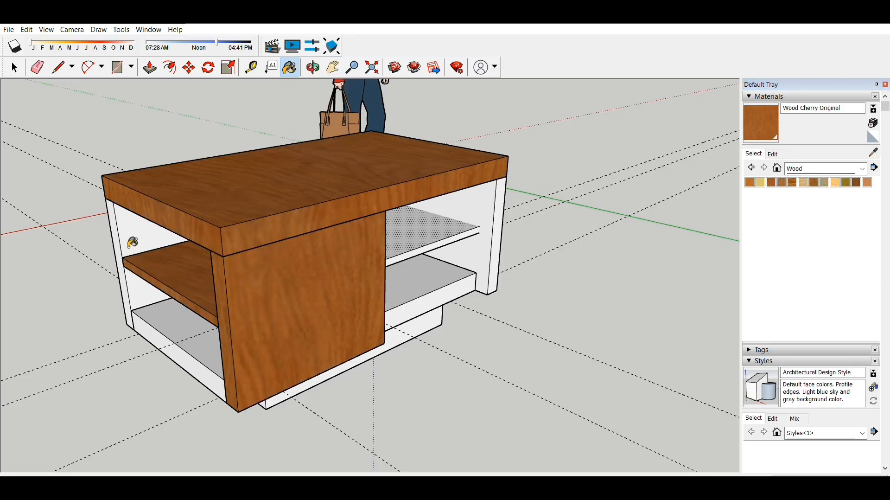
click(132, 242)
click(168, 325)
click(495, 259)
click(396, 343)
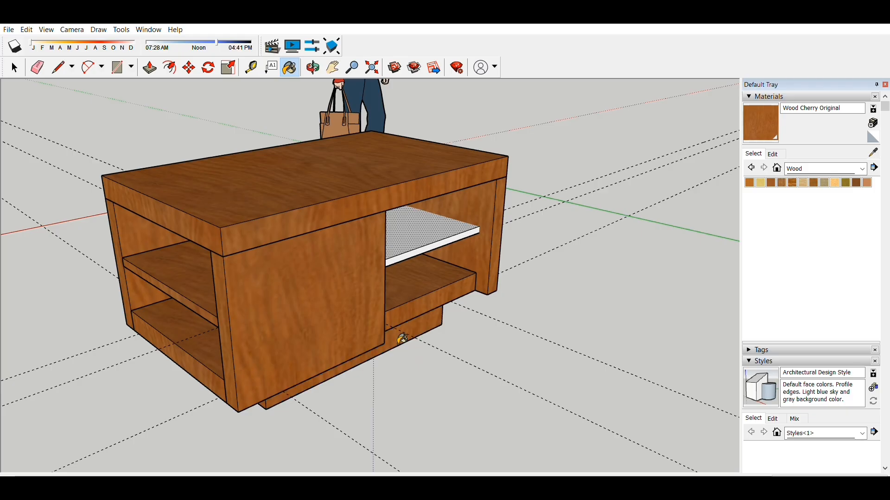
- Paint the middle panel, the underside of the near shelf and the remaining unpainted base parts with Wood Cherry Original
key(o)
mouse_move(227, 311)
mouse_down()
mouse_move(337, 259)
mouse_move(330, 235)
mouse_up()
key(b)
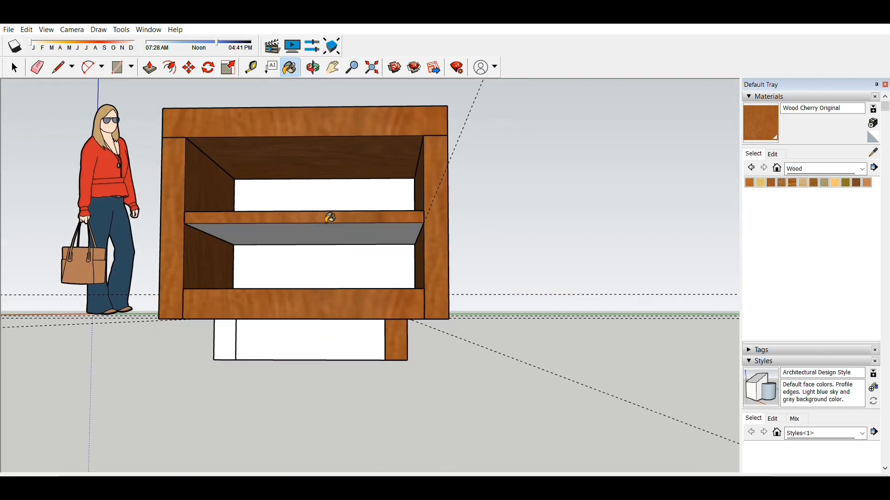
click(316, 198)
click(312, 234)
click(309, 341)
click(227, 342)
key(o)
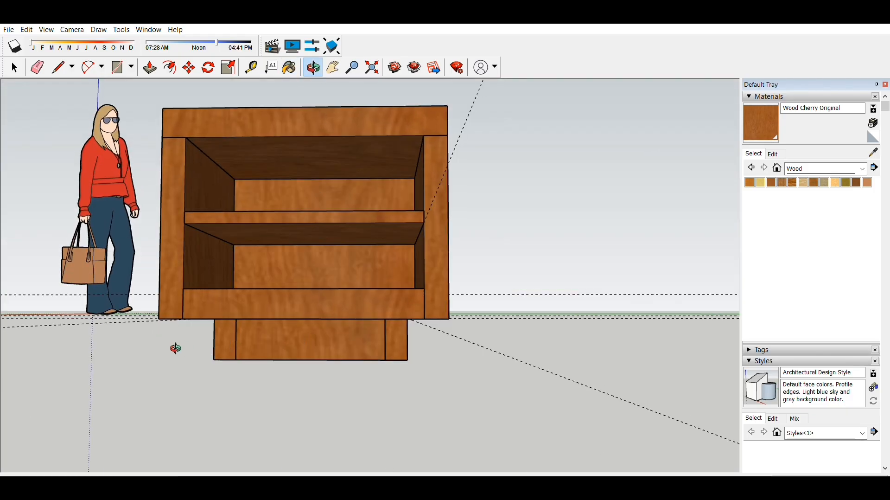
mouse_move(175, 348)
mouse_down()
mouse_move(457, 258)
mouse_move(334, 280)
mouse_up()
key(b)
click(294, 333)
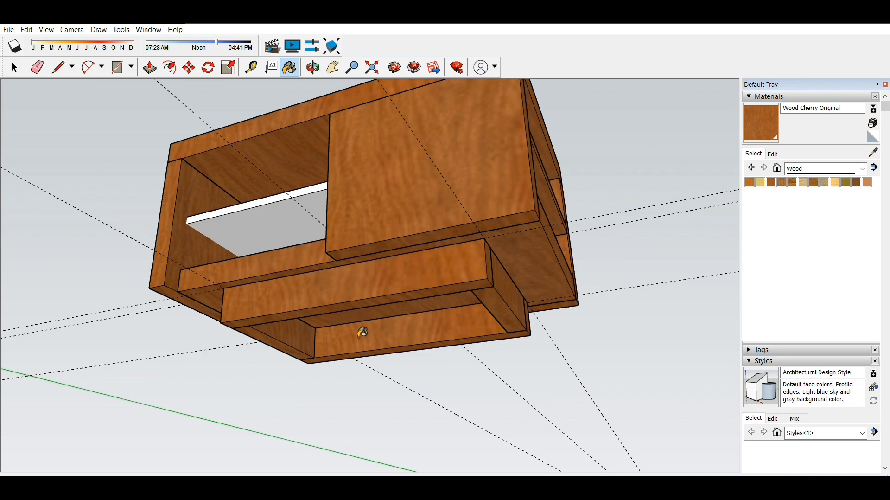
- Choose Translucent Glass Gray from Glass and Mirrors and paint the unpainted shelf's upper face and front edge
key(o)
mouse_move(225, 244)
mouse_down()
mouse_move(380, 359)
mouse_move(316, 299)
mouse_up()
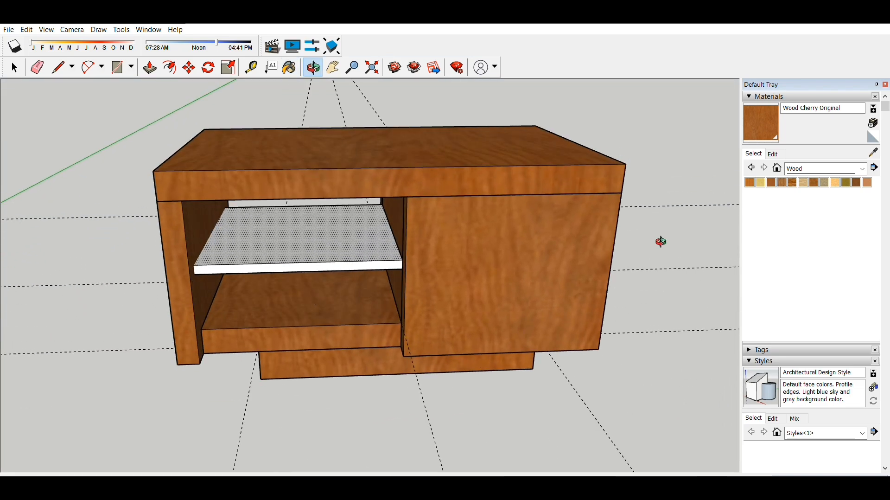
click(862, 169)
click(827, 218)
click(824, 182)
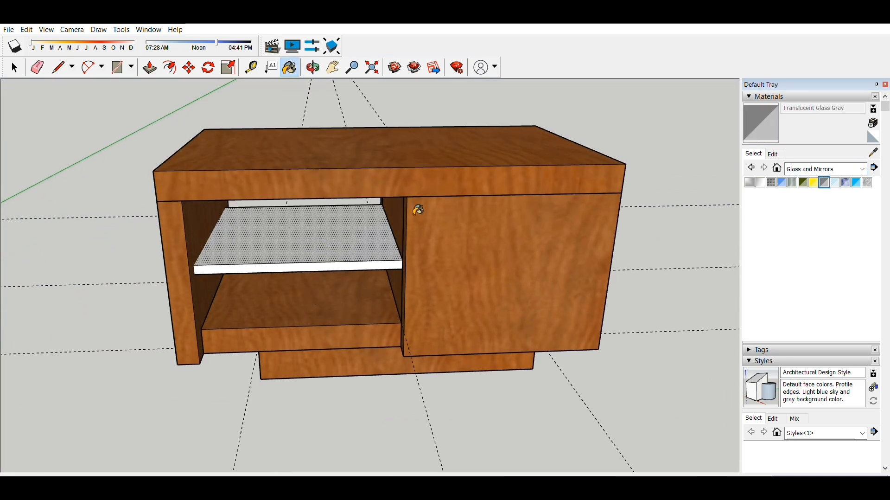
click(313, 252)
click(314, 265)
key(p)
click(310, 260)
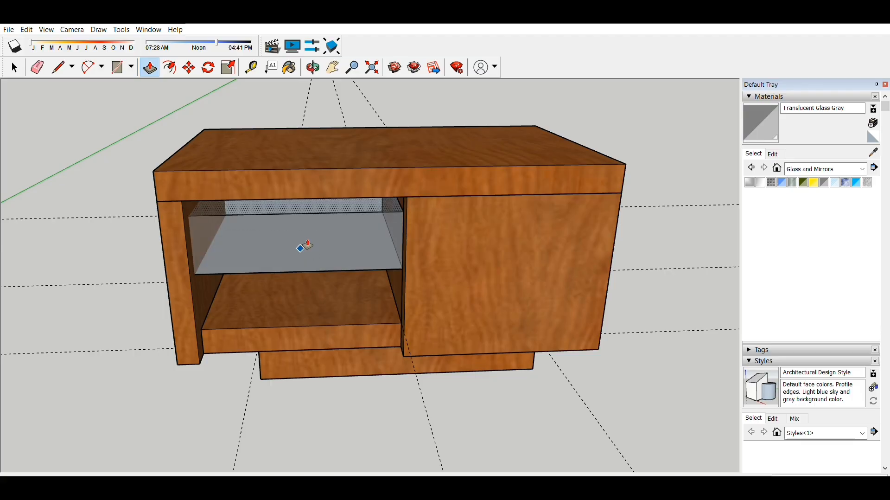
key(Escape)
key(space)
- Paint the glass shelf's underside and its far edge with Translucent Glass Gray
key(b)
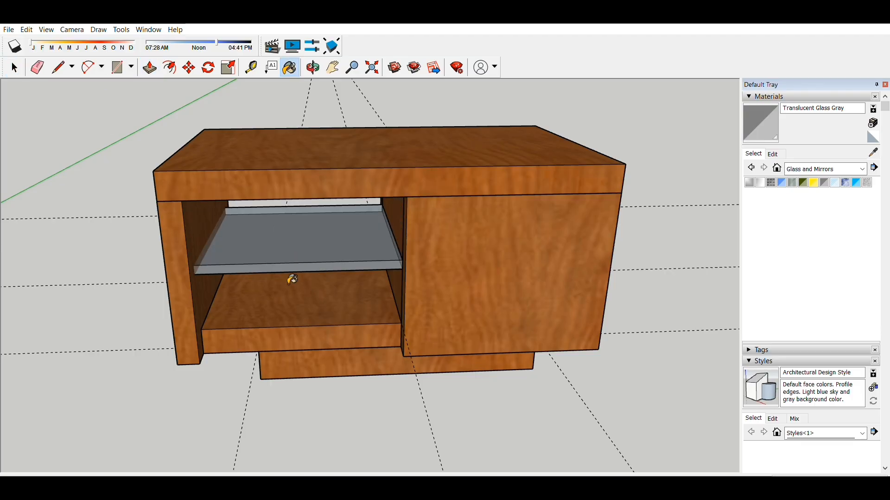
mouse_move(293, 218)
middle_down()
mouse_move(298, 234)
mouse_move(312, 174)
middle_up()
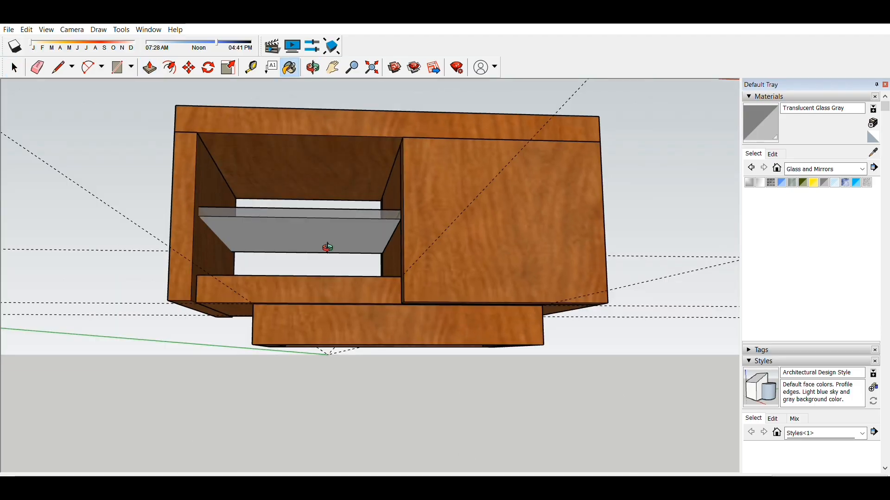
click(318, 237)
mouse_move(318, 237)
middle_down()
mouse_move(308, 232)
mouse_move(441, 254)
mouse_move(460, 236)
middle_up()
click(460, 236)
- Draw a large rectangle beneath the furniture, extending beyond it on all sides, and extrude it into a thin slab
mouse_move(346, 326)
middle_down()
mouse_move(402, 404)
mouse_move(370, 406)
mouse_move(384, 407)
mouse_move(155, 308)
mouse_move(181, 286)
mouse_move(431, 290)
middle_up()
scroll(431, 290, down, 5)
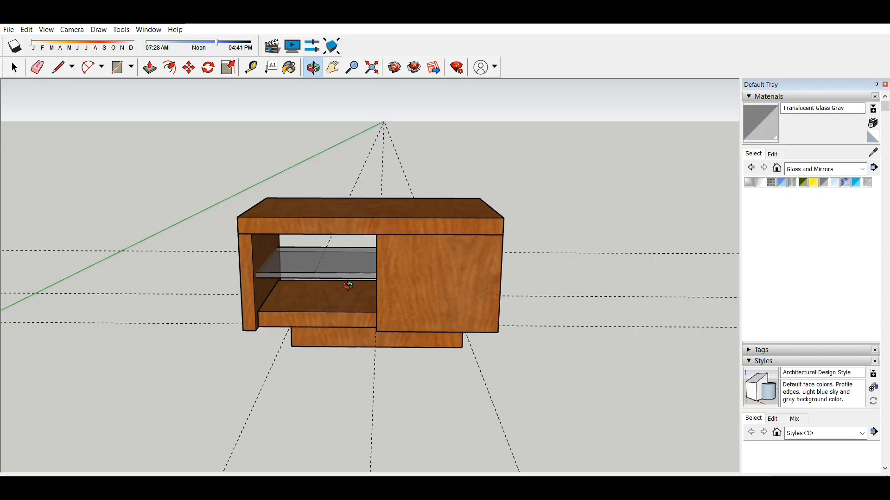
middle_drag(274, 196, 393, 237)
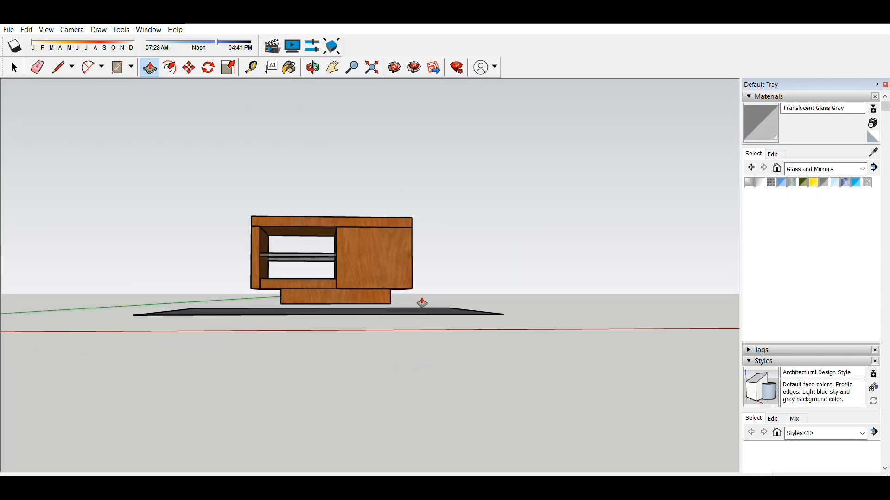
middle_drag(420, 298, 402, 314)
drag(401, 314, 400, 302)
key(space)
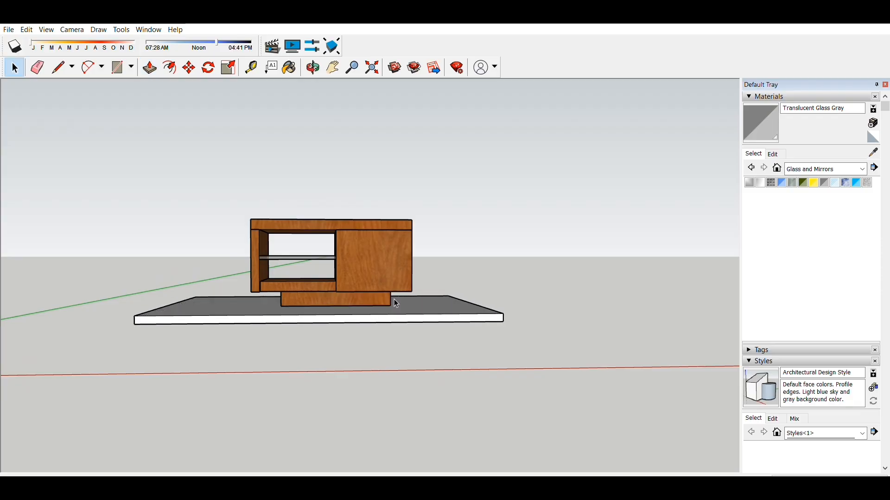
- Paint the selected floor slab with Textile Leaves Green from the carpet and fabric materials
middle_drag(390, 364, 356, 465)
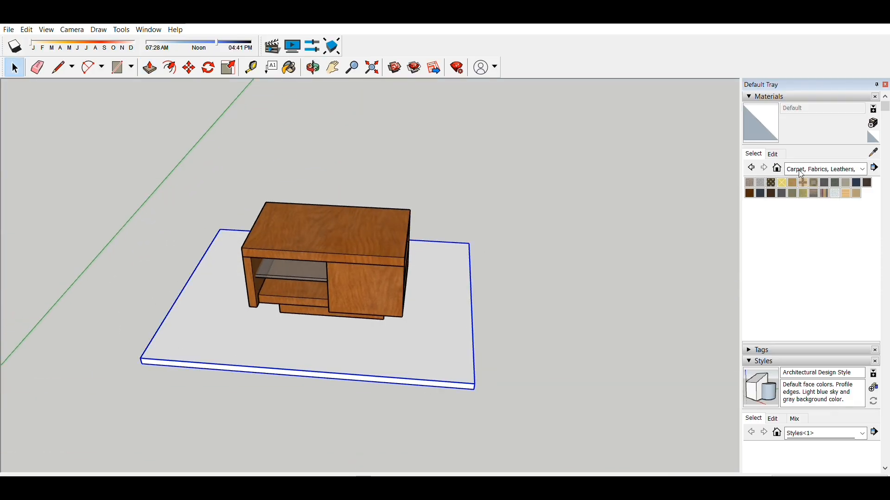
click(804, 183)
click(412, 358)
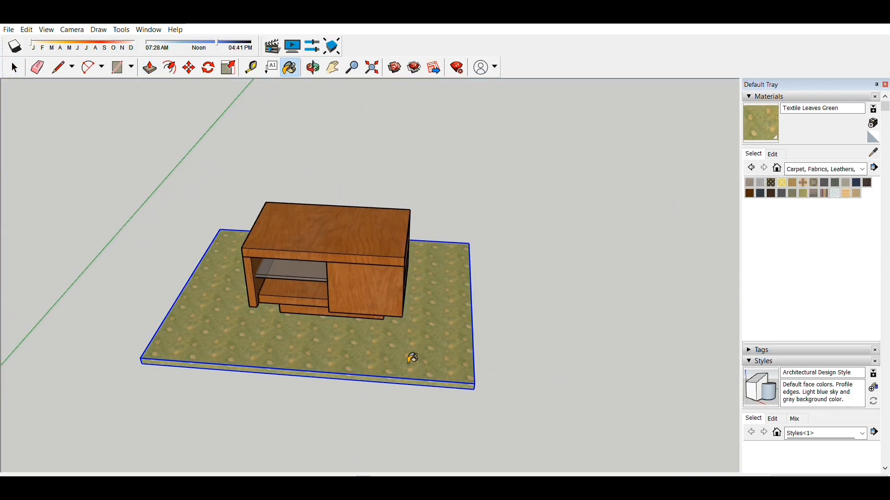
middle_drag(343, 361, 352, 336)
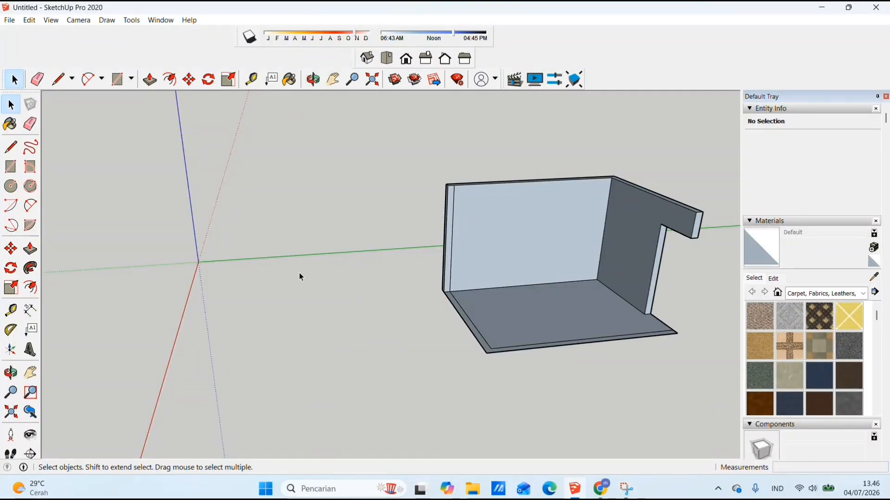
click(10, 166)
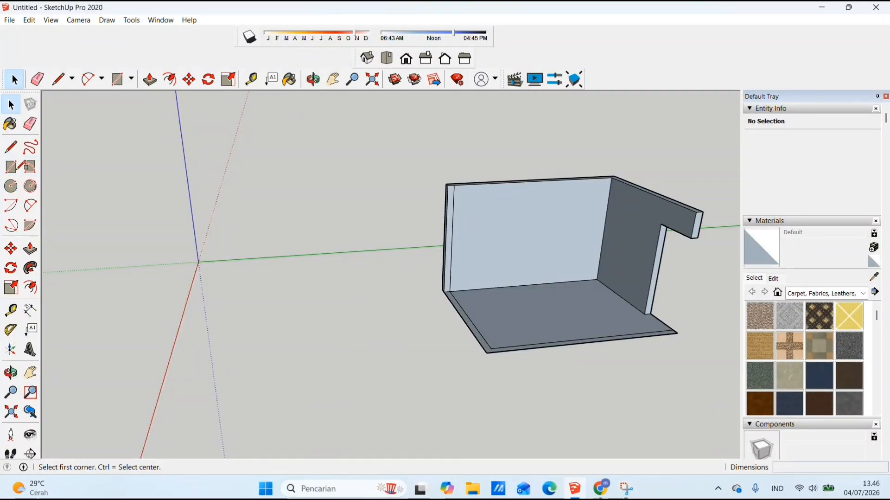
click(269, 296)
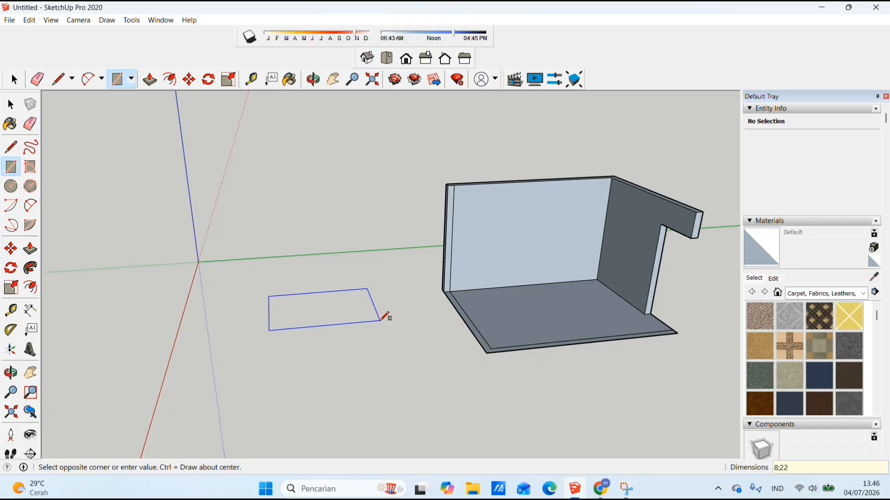
key(Return)
scroll(373, 316, up, 3)
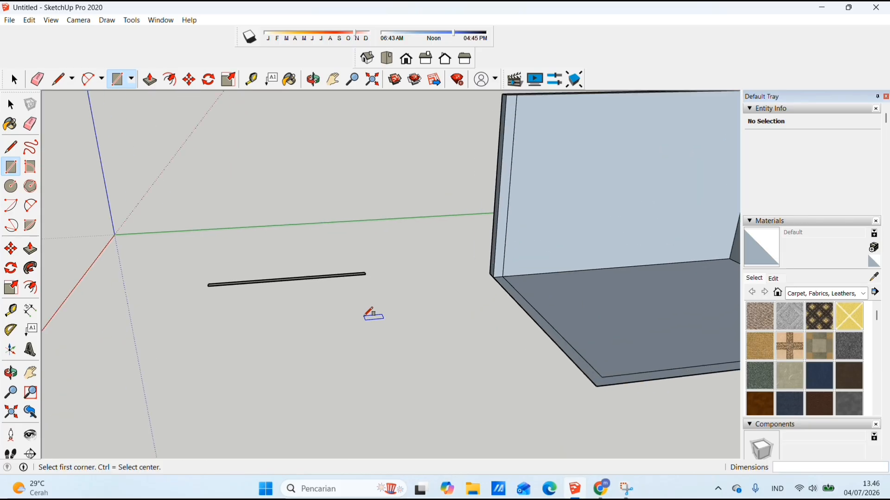
key(ctrl+z)
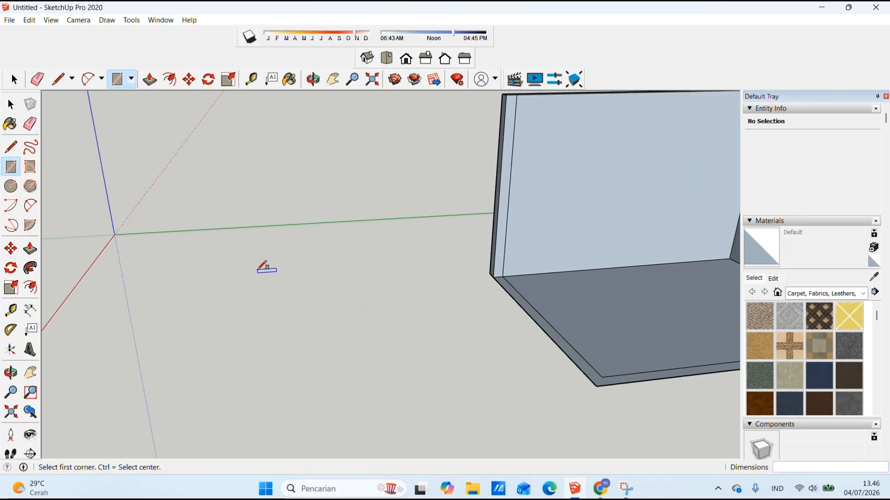
- Draw an 80 by 220 cm rectangle on the ground between the origin and the room model
click(211, 295)
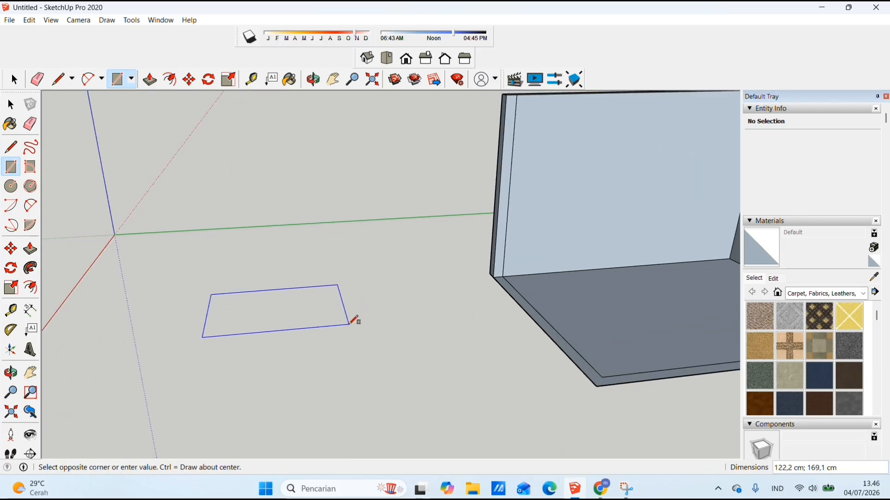
text(80;)
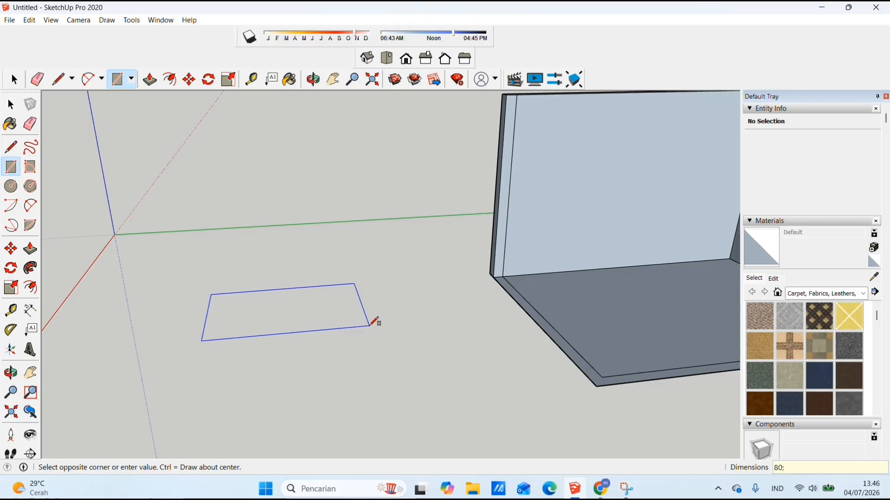
text(220)
key(Return)
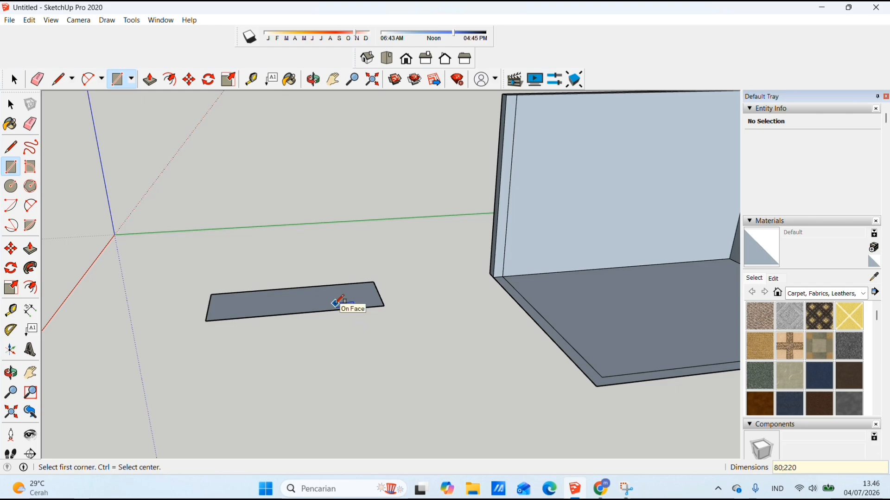
- Extrude the rectangle upward 30 cm into a block
key(p)
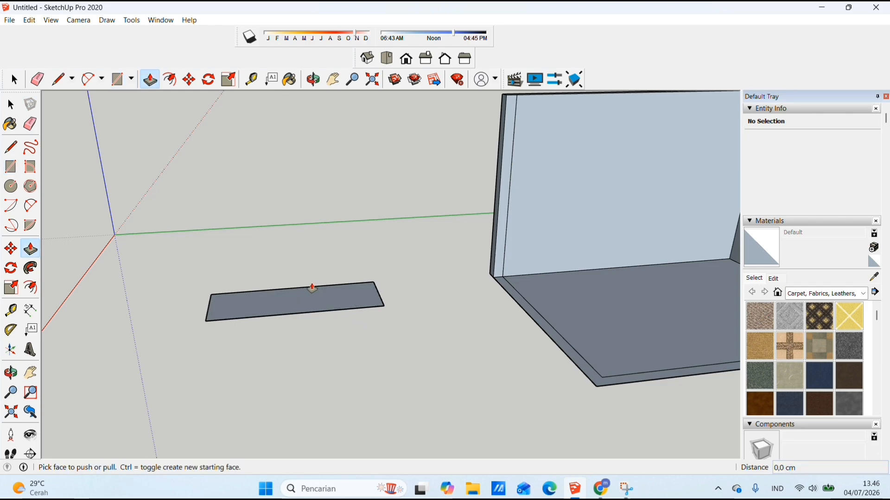
click(313, 295)
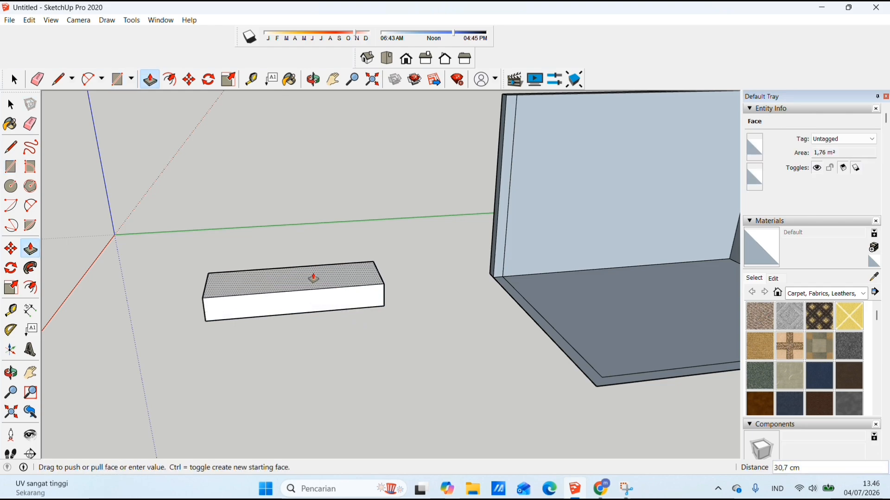
text(30)
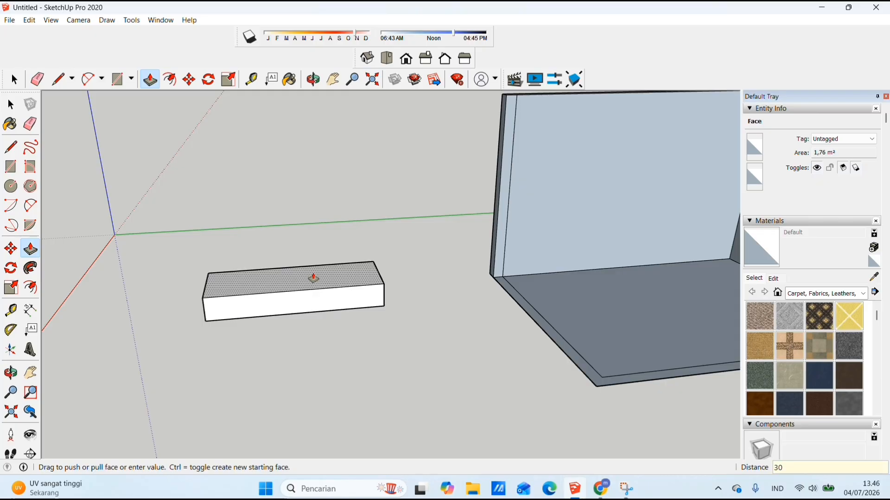
key(Return)
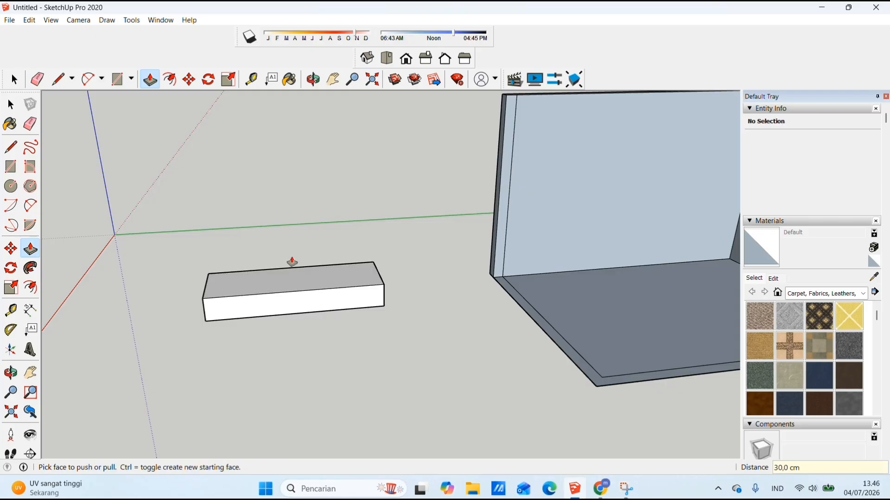
- Place a guide line on the block's upper face, 20 cm in from the short edge nearest the origin
click(251, 79)
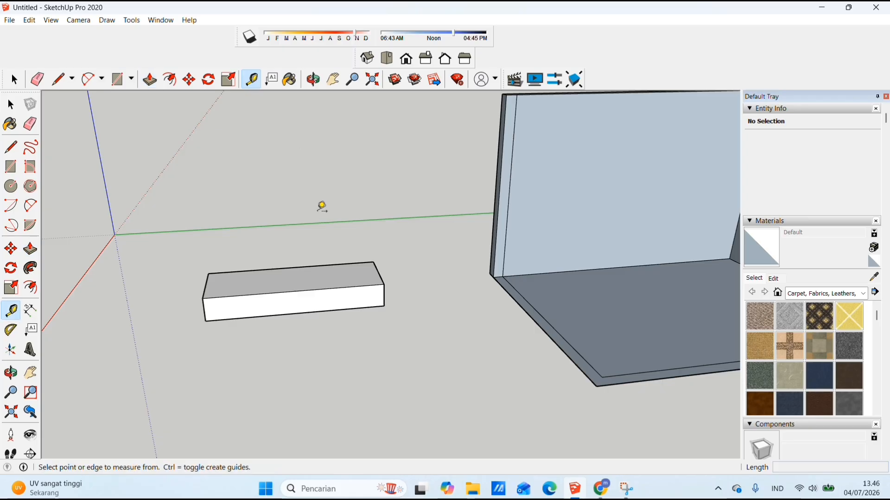
key(o)
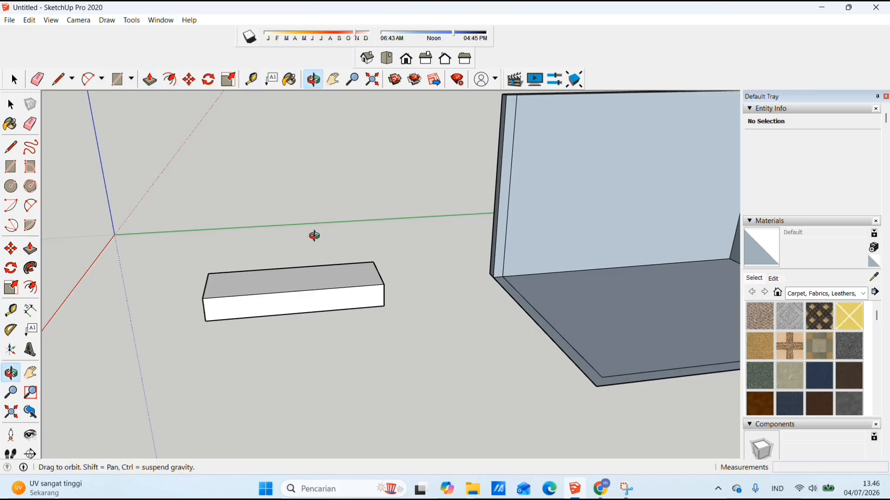
drag(312, 232, 312, 278)
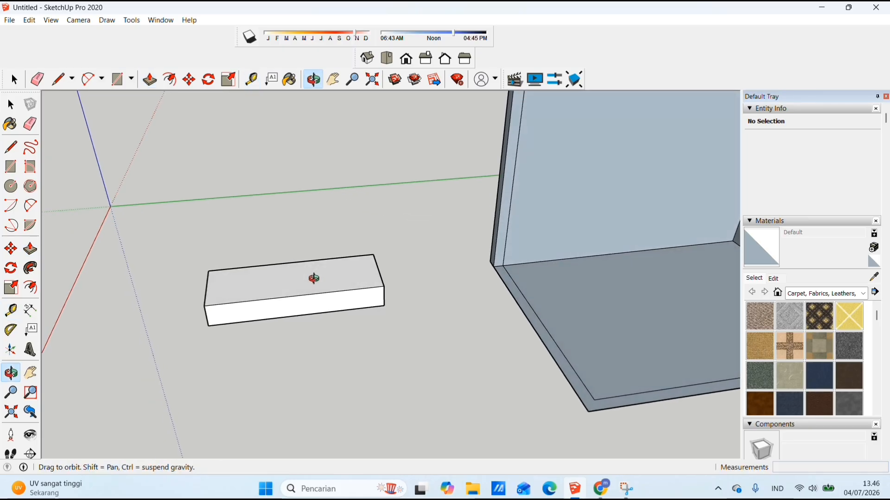
click(251, 79)
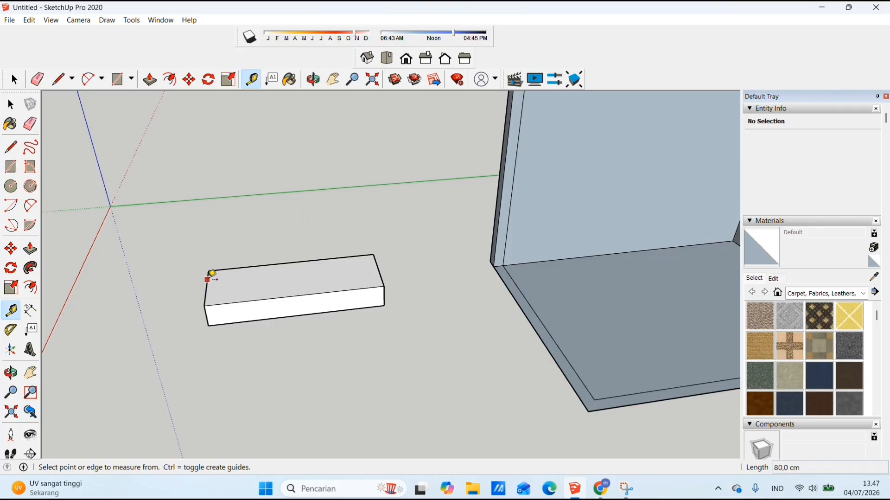
click(207, 279)
text(20)
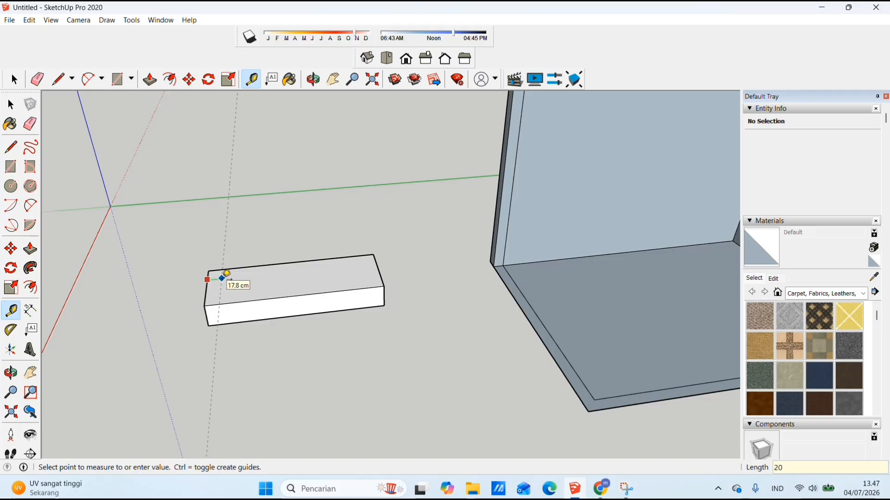
key(Return)
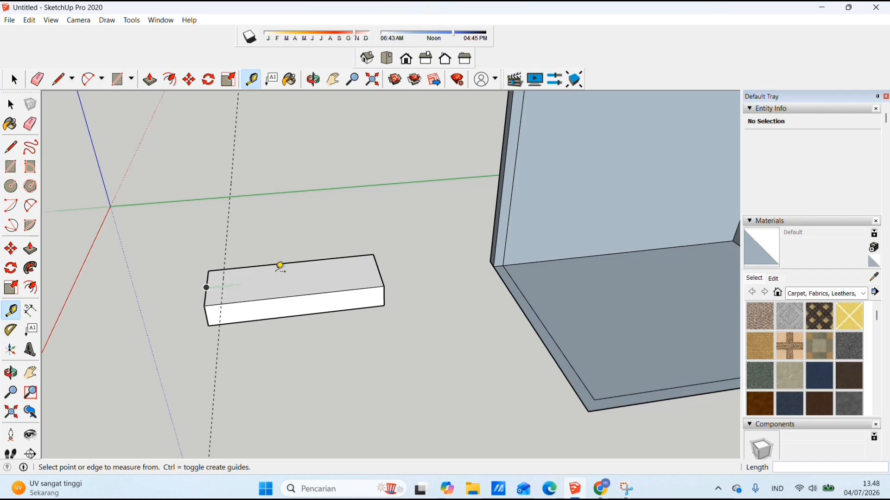
- Place guide lines on the block's upper face, 20 cm in from the back long edge and 20 cm in from the far short edge
click(278, 263)
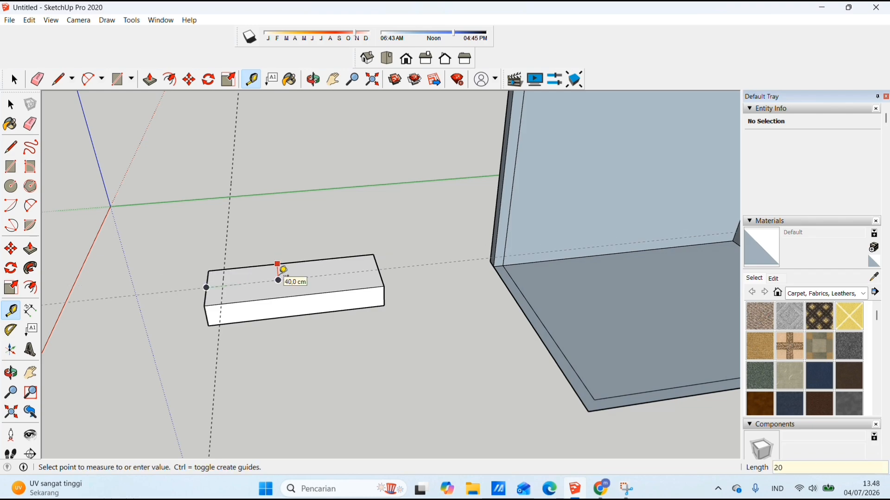
click(284, 271)
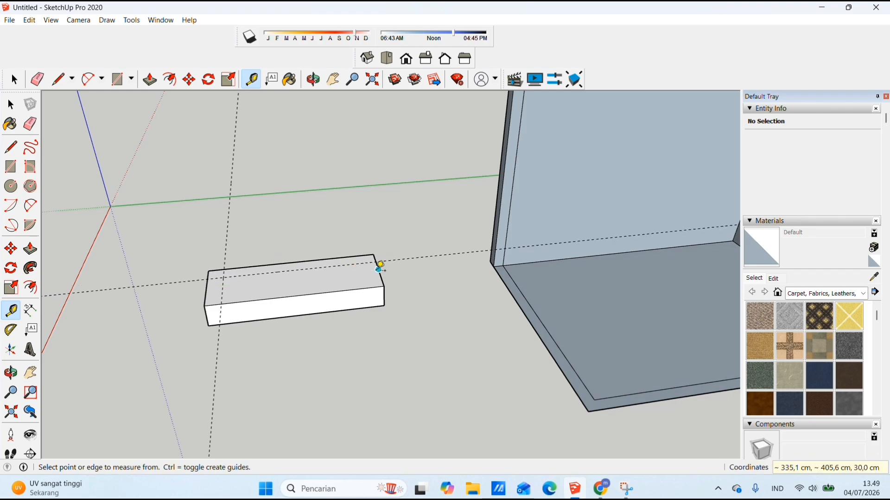
click(378, 265)
text(20)
key(Return)
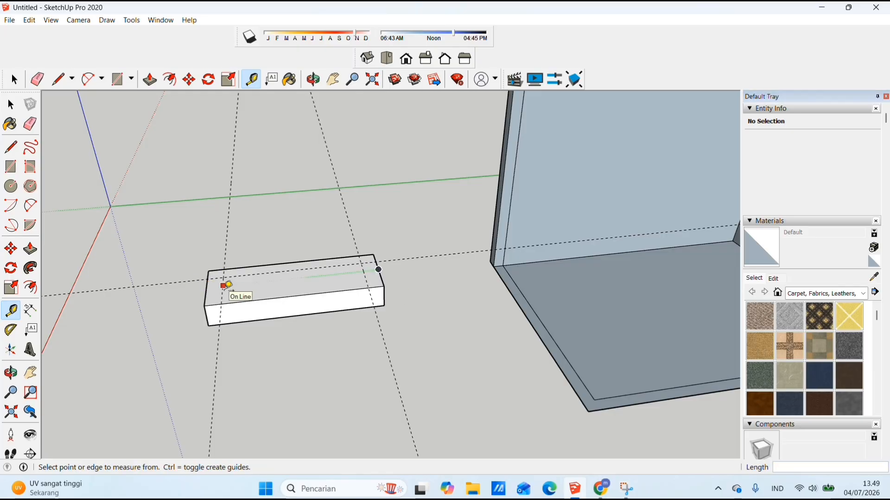
- Place two more guide lines on the upper face, each 60 cm inward from the guides beside the block's short edges
click(226, 284)
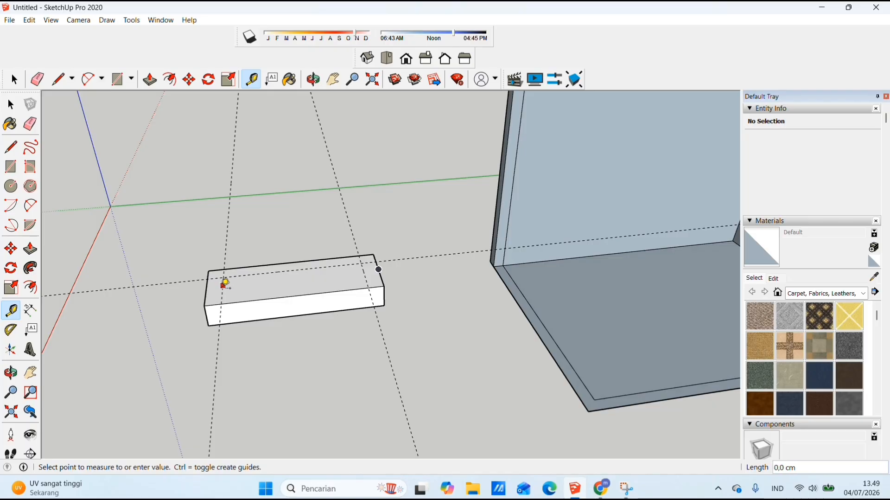
click(223, 287)
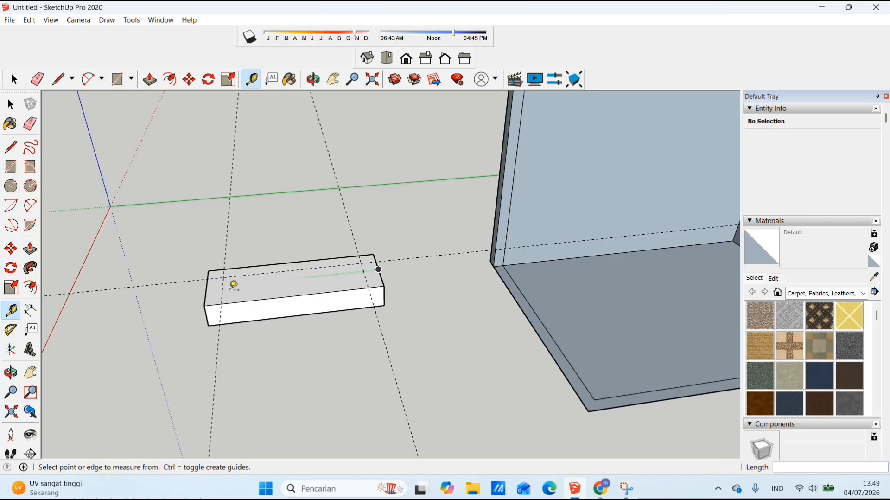
click(223, 293)
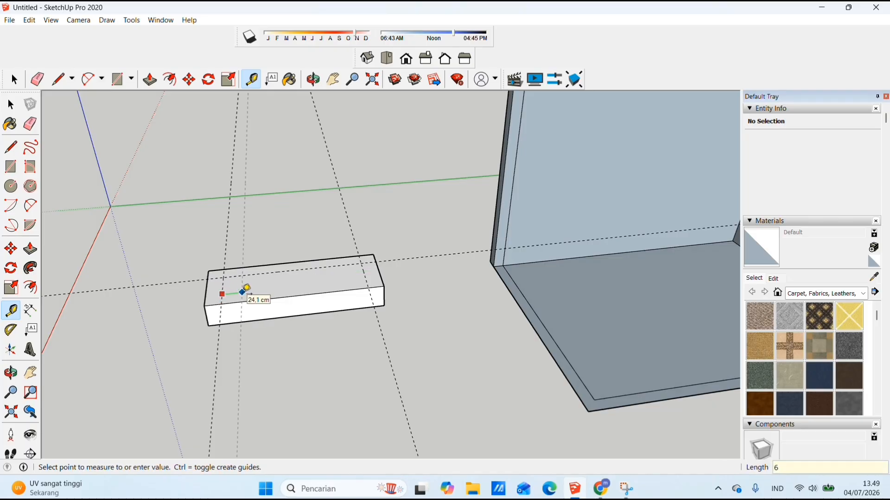
text(60)
key(Return)
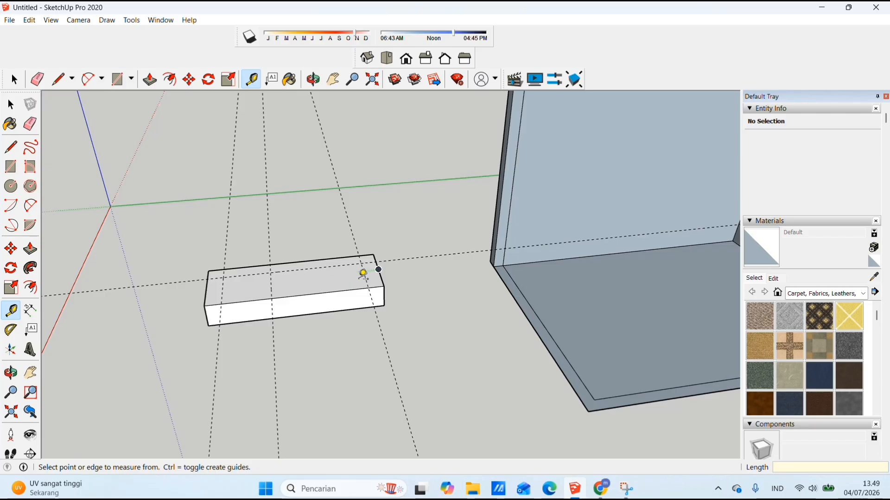
click(368, 273)
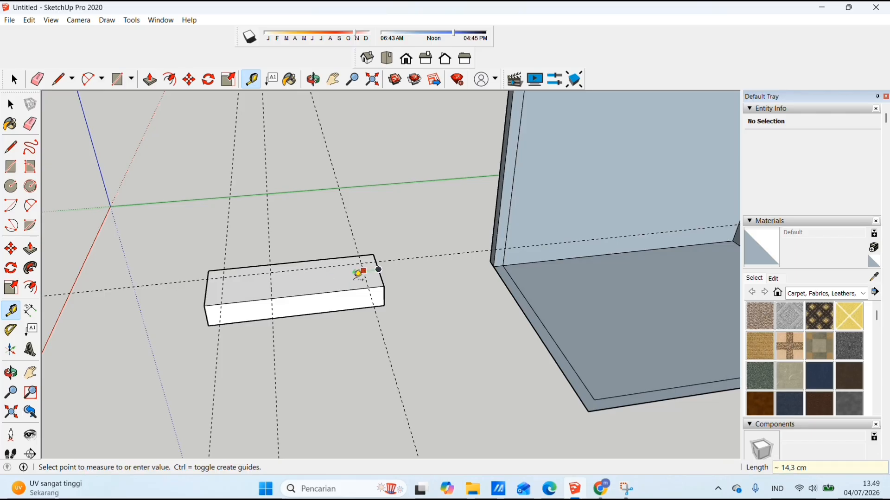
click(361, 274)
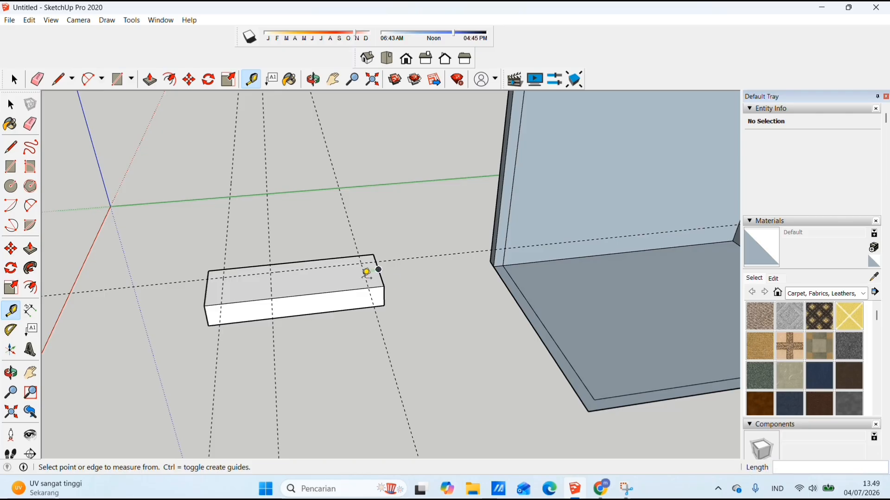
click(368, 275)
text(6)
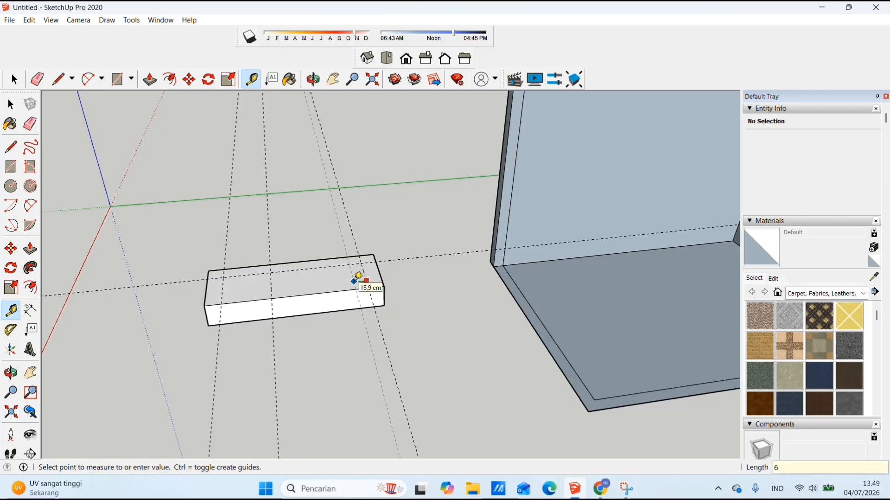
key(Return)
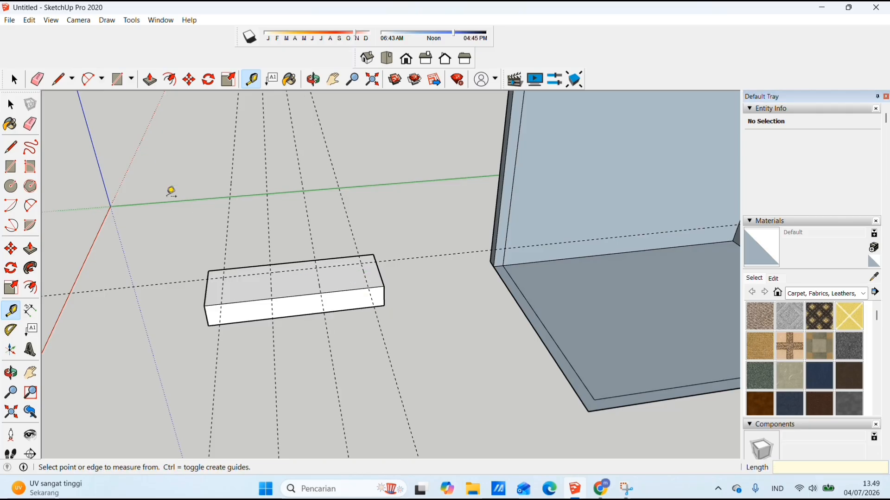
- Draw a three-sided seat outline along the guides on the upper face, with 60 cm sides and a 180 cm back line
click(58, 80)
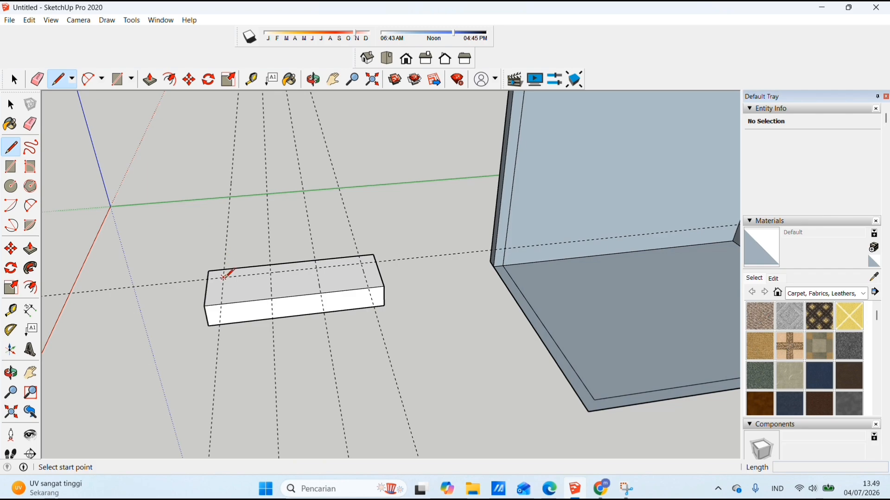
click(225, 277)
click(222, 304)
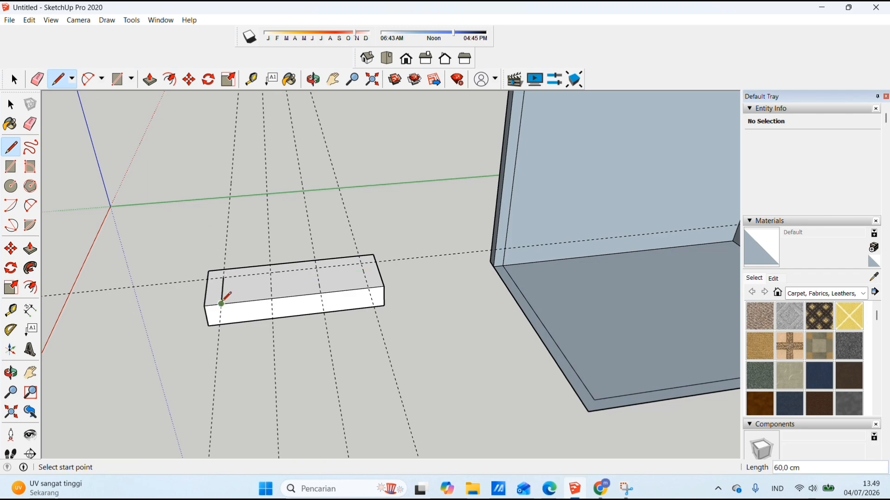
click(223, 278)
click(362, 263)
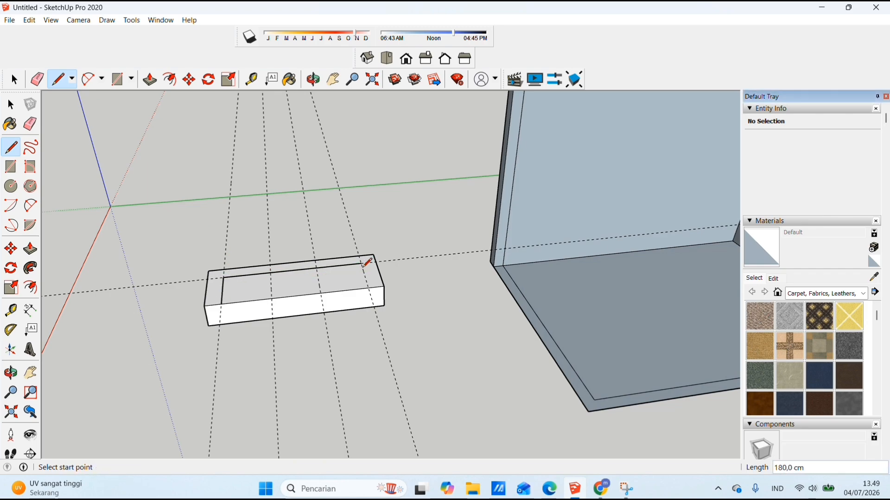
click(362, 262)
click(369, 287)
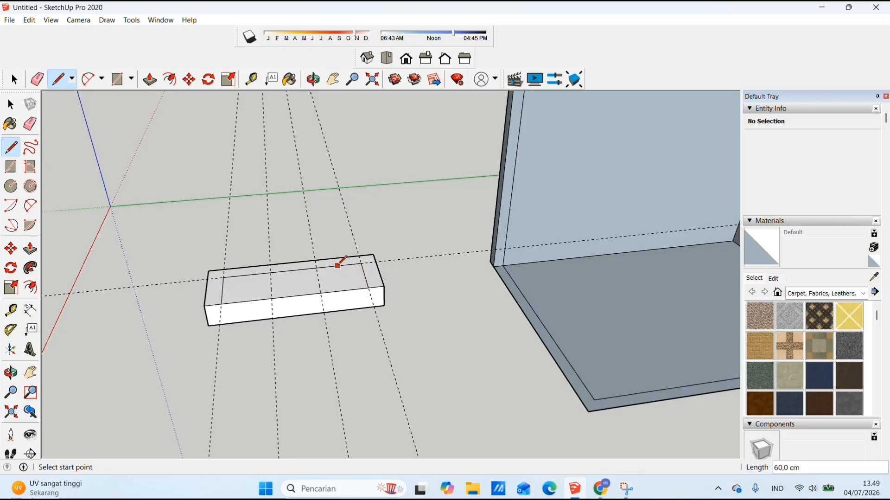
- Draw two dividing lines along the inner guides, from the seat's back line to the block's front edge
click(318, 267)
click(322, 291)
click(271, 272)
click(272, 297)
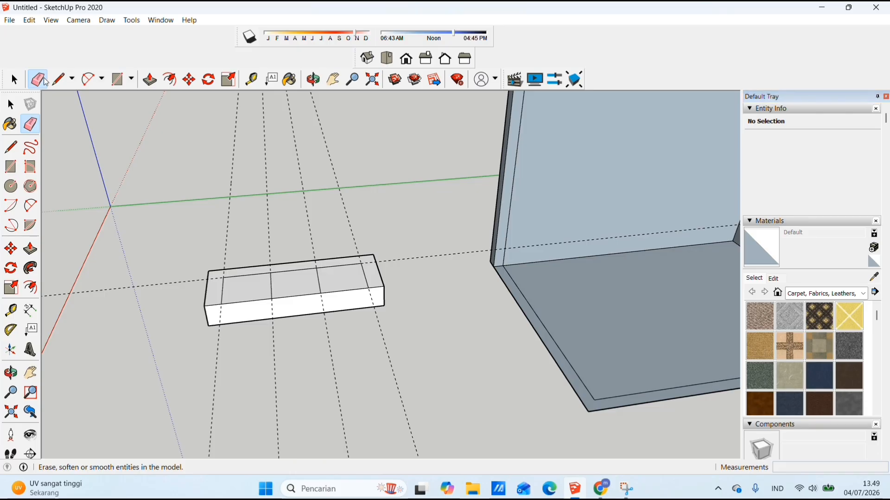
- Erase all the guide lines around the block
click(231, 176)
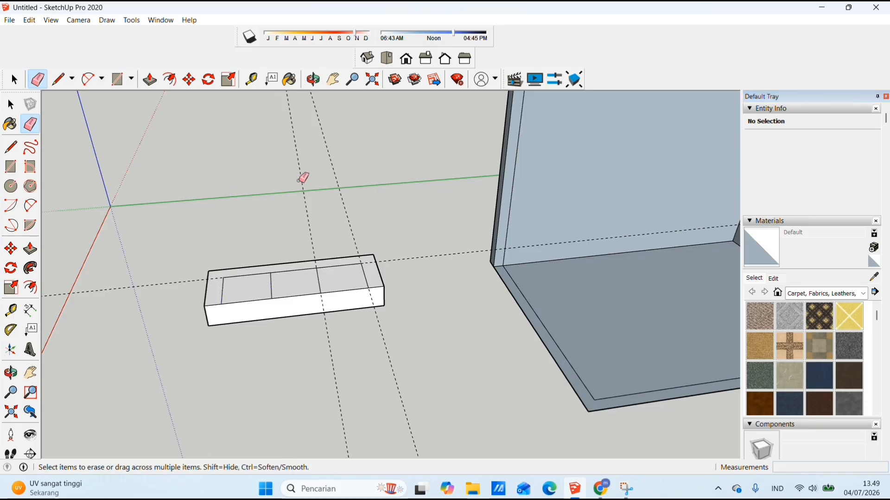
click(338, 179)
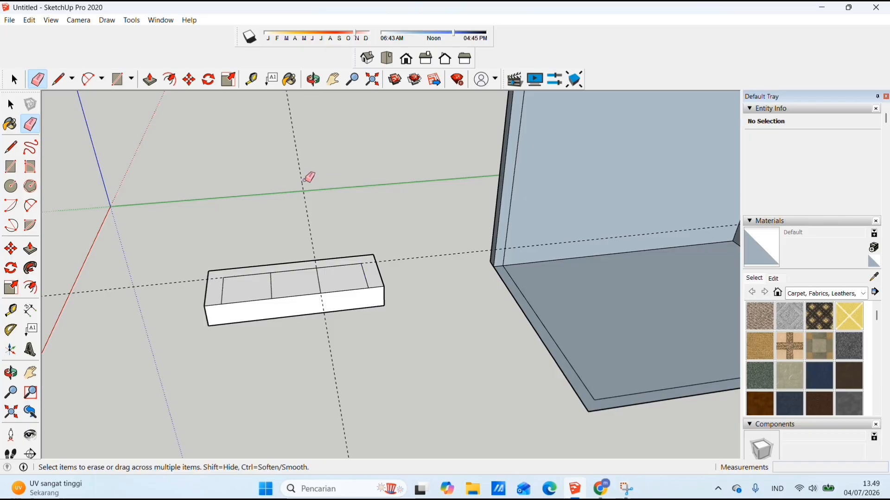
click(303, 182)
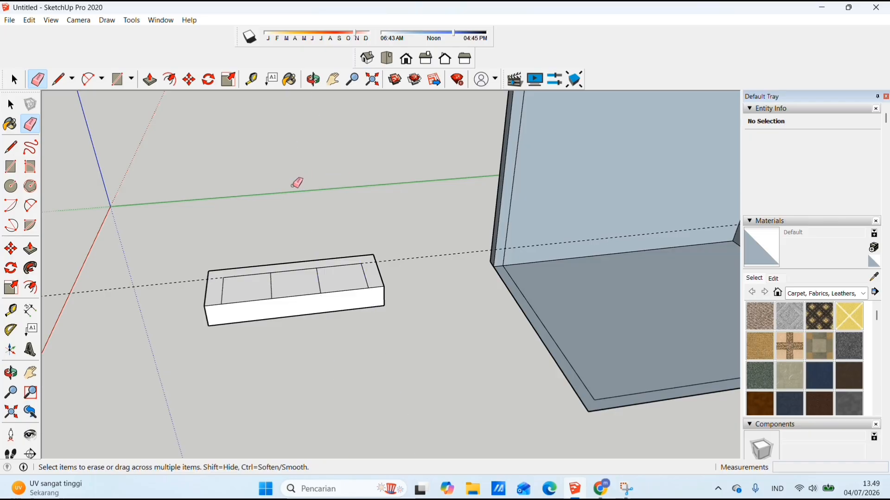
click(182, 279)
- Push/Pull the U-shaped border face around the seat upward 50 cm to form the sofa's backrest and armrests
key(o)
drag(189, 292, 338, 294)
scroll(338, 295, up, 2)
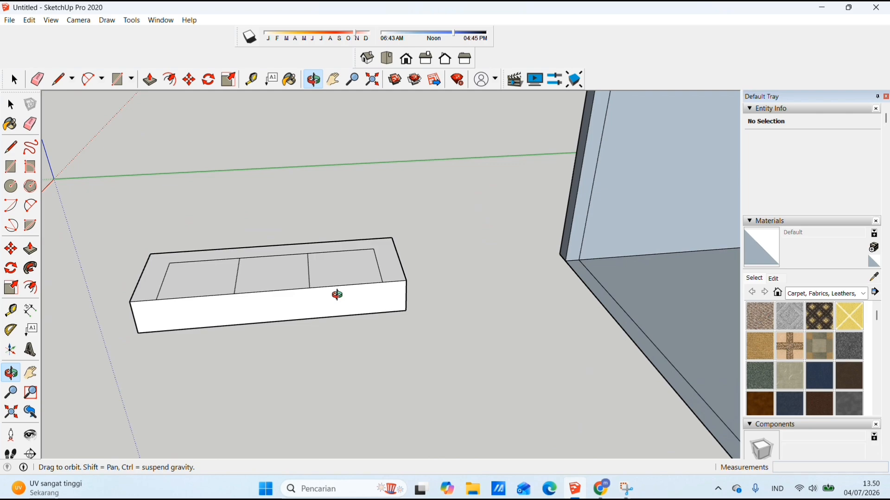
key(p)
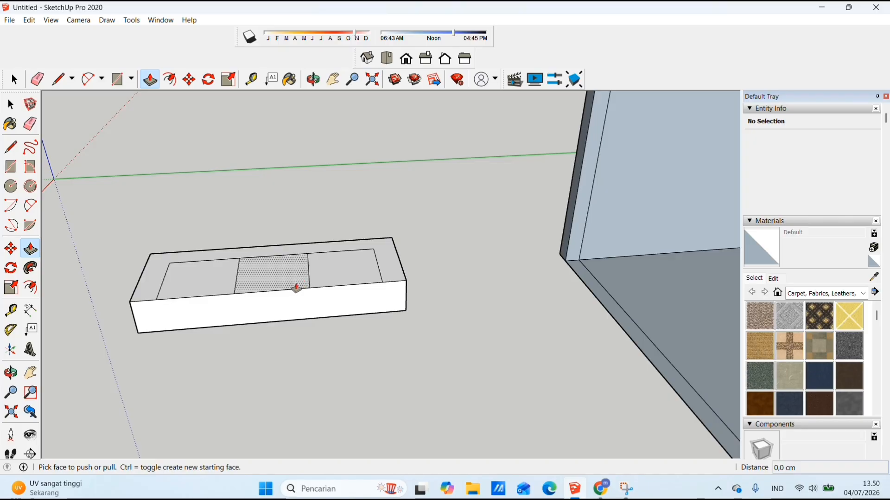
click(285, 289)
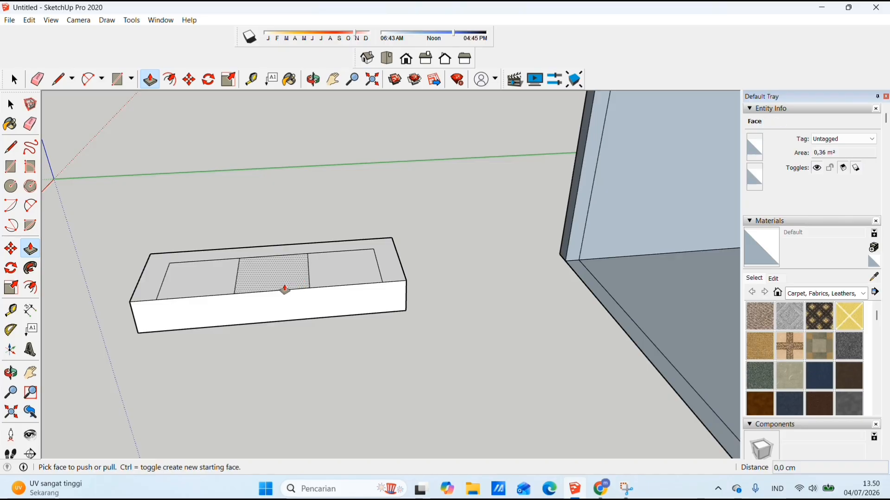
click(152, 276)
text(50)
key(Return)
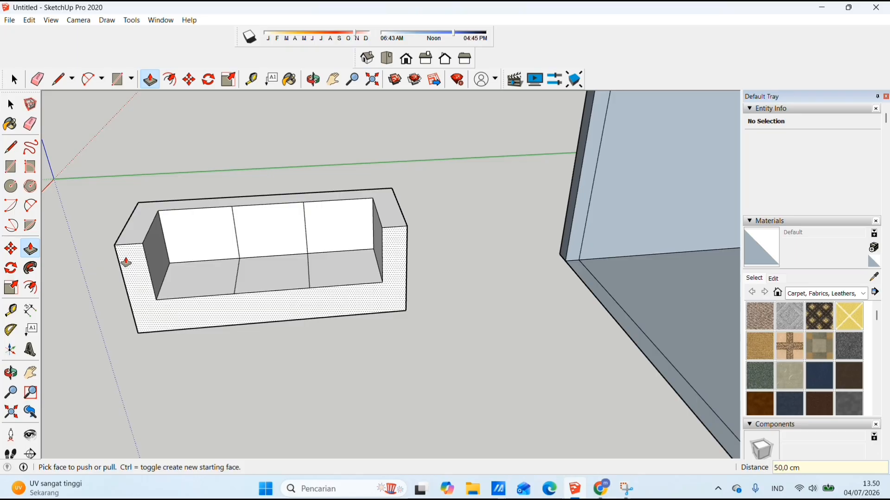
- Erase the two vertical dividing lines on the front of the sofa's backrest
middle_drag(206, 305, 234, 245)
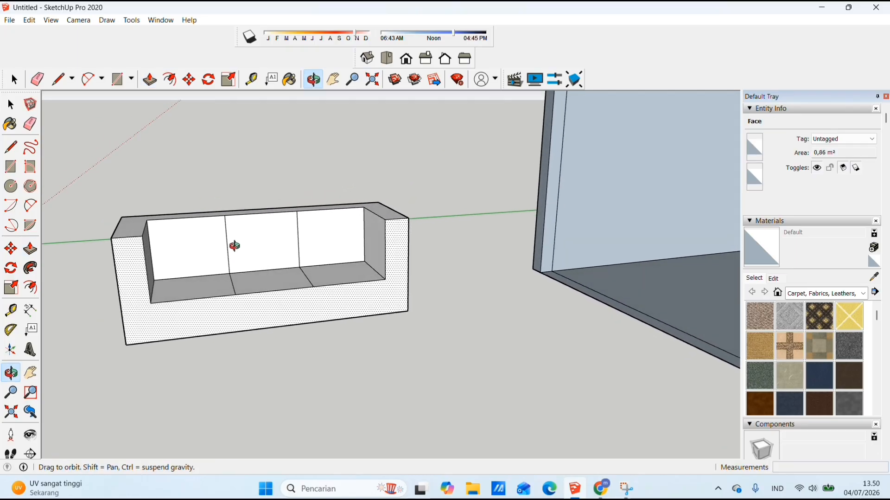
click(38, 79)
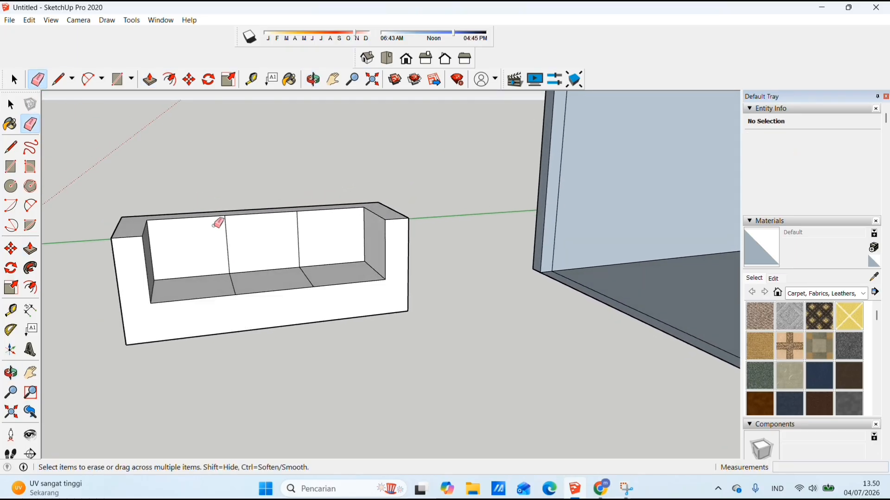
click(228, 252)
click(299, 242)
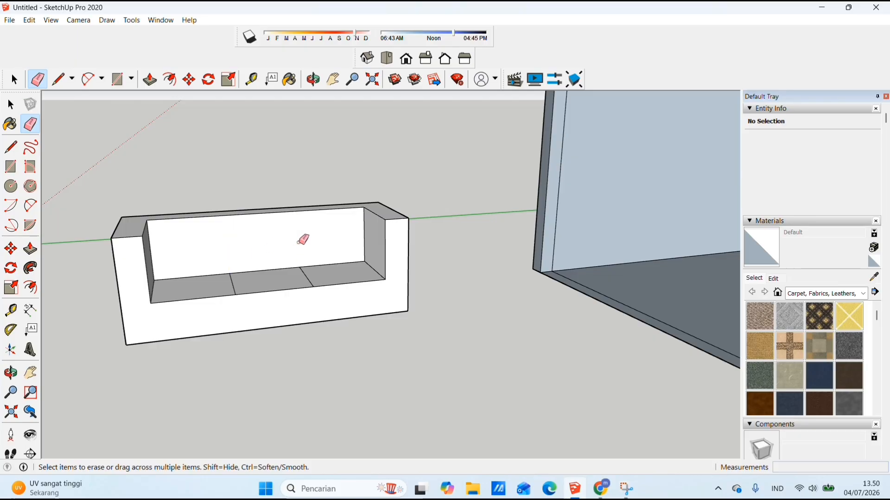
- Place a horizontal and a vertical guide line near the outer upper corner of the front face of the armrest nearest the origin
click(253, 83)
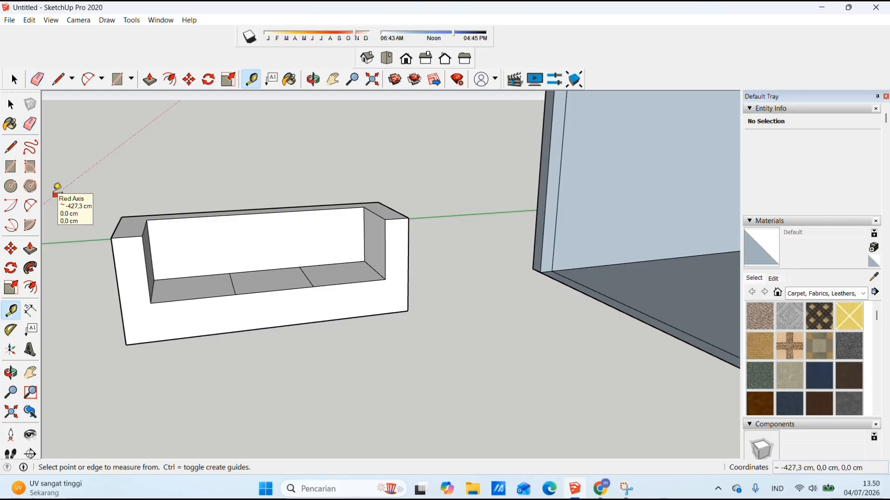
click(124, 236)
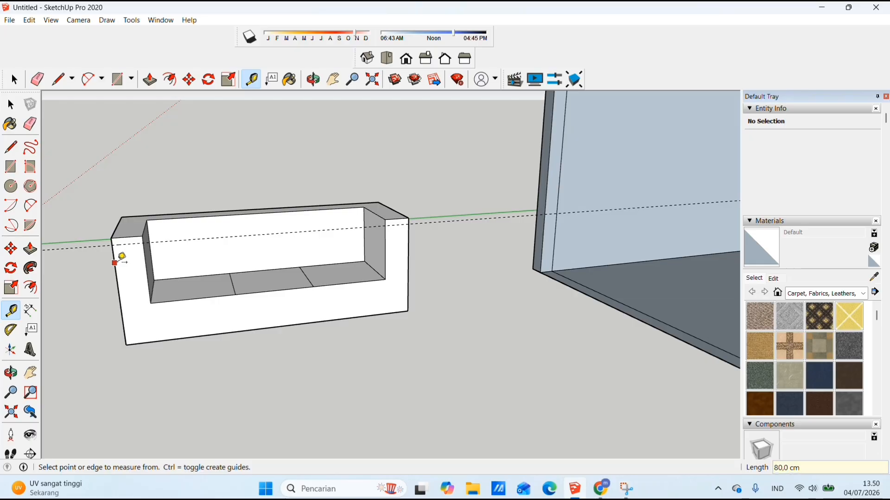
click(119, 253)
click(125, 257)
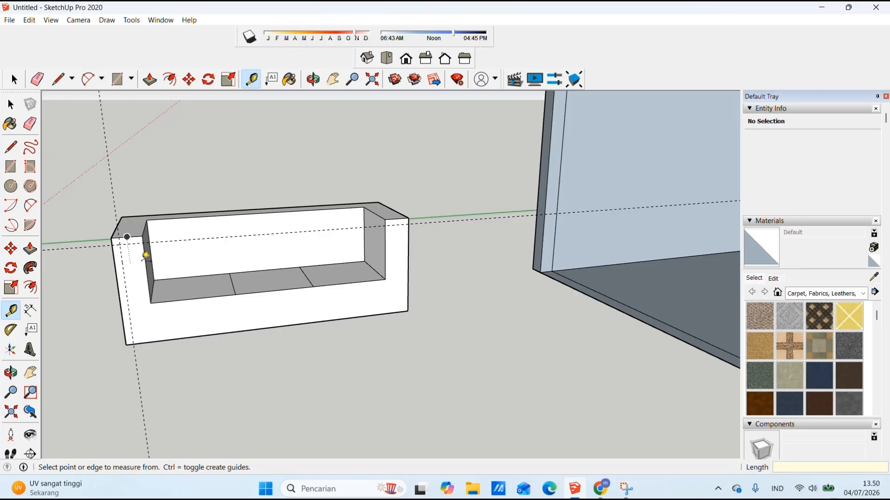
- Draw a two-point rounding arc across the outer upper corner of that armrest's front face, and erase both guide lines
scroll(140, 265, up, 4)
scroll(143, 258, up, 2)
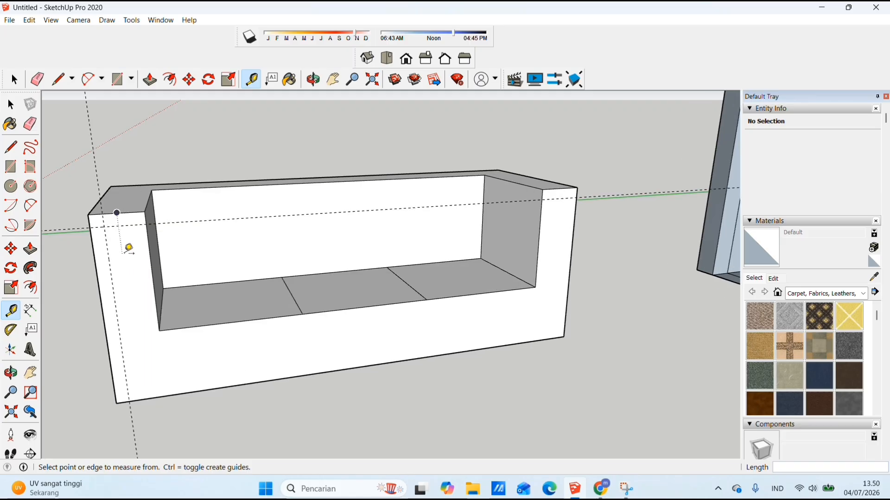
click(30, 204)
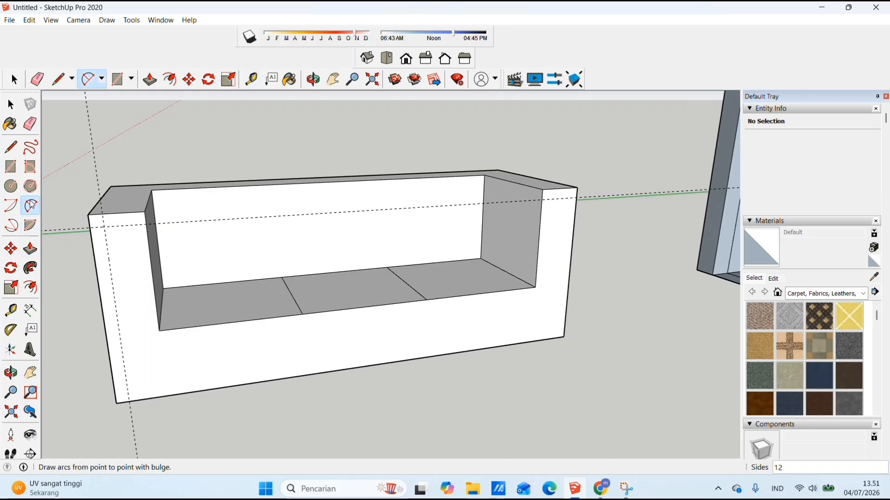
click(104, 212)
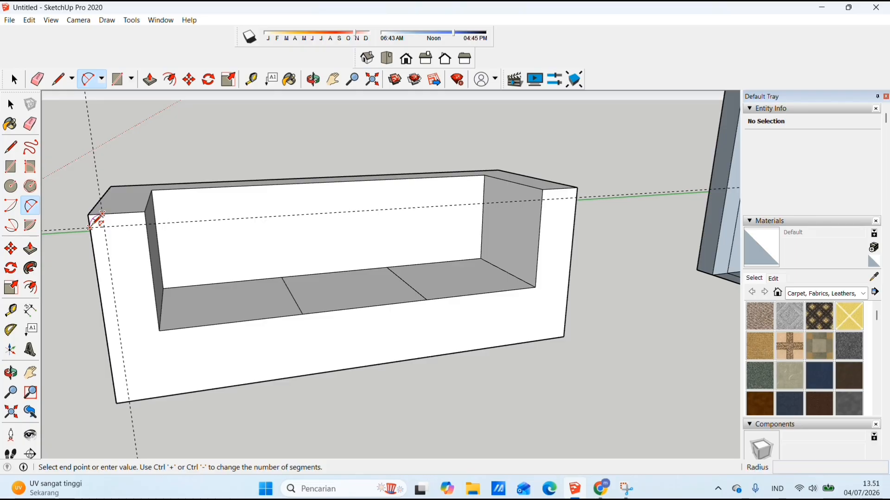
click(95, 214)
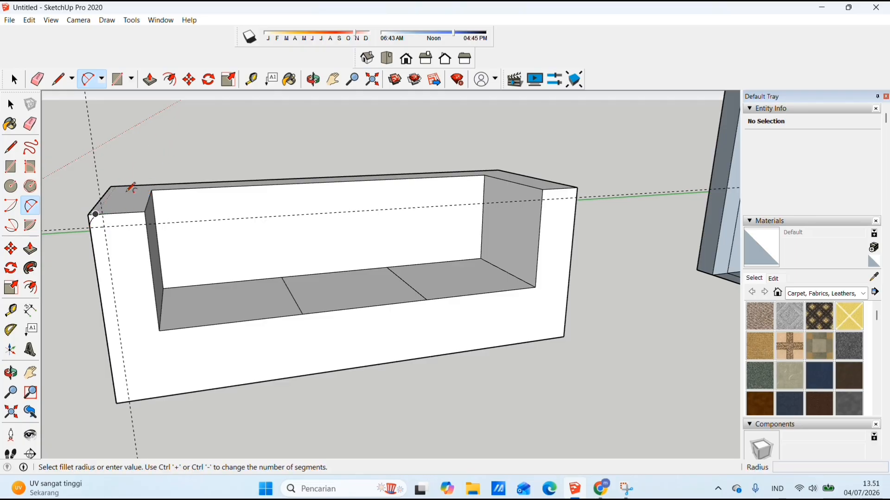
click(37, 79)
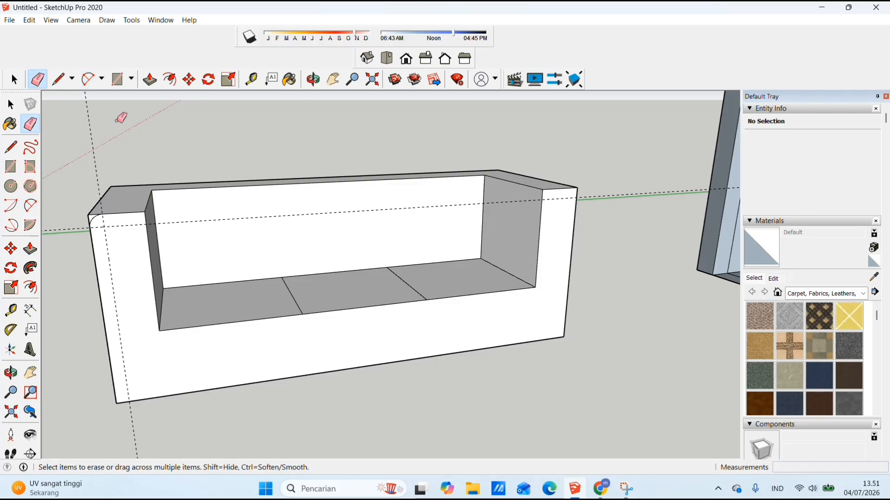
click(96, 174)
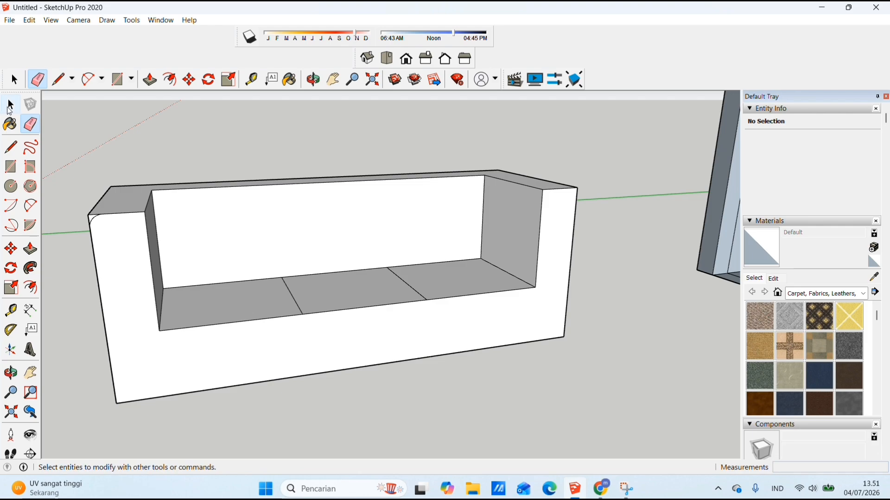
- Select the U-shaped top face's outline as the path and round the sofa's upper edges by applying Follow Me to the armrest's corner profile
key(o)
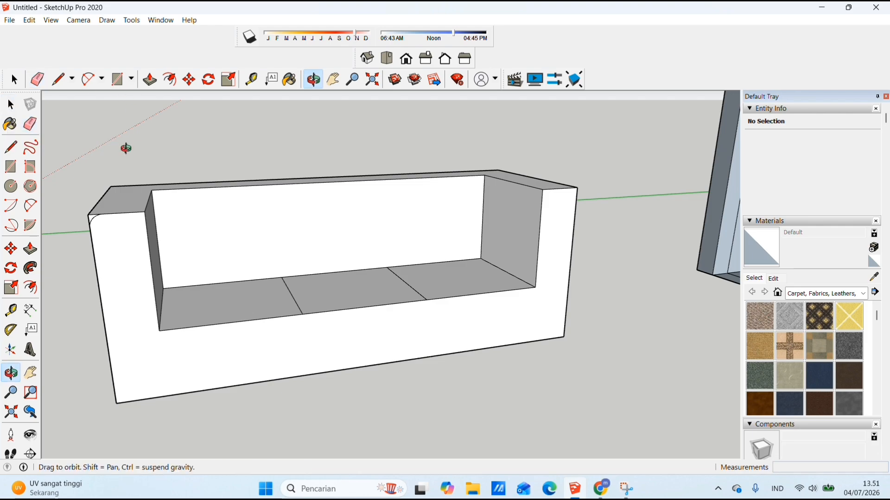
drag(143, 179, 145, 213)
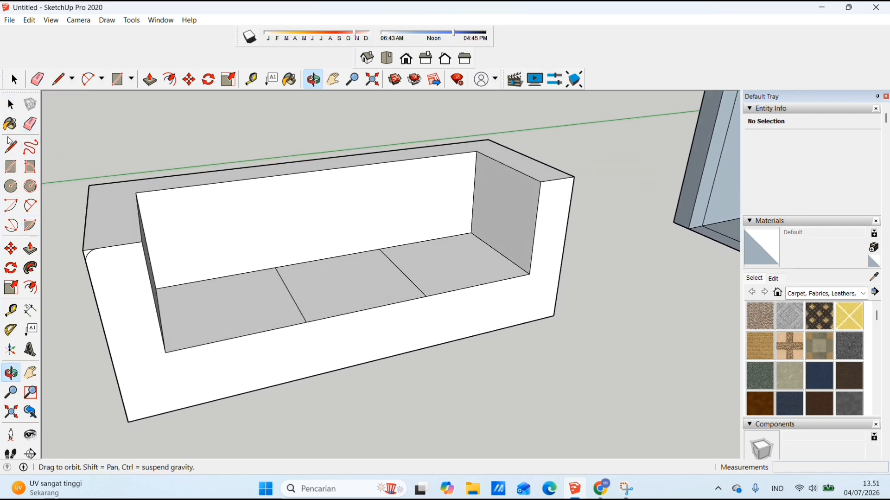
click(11, 104)
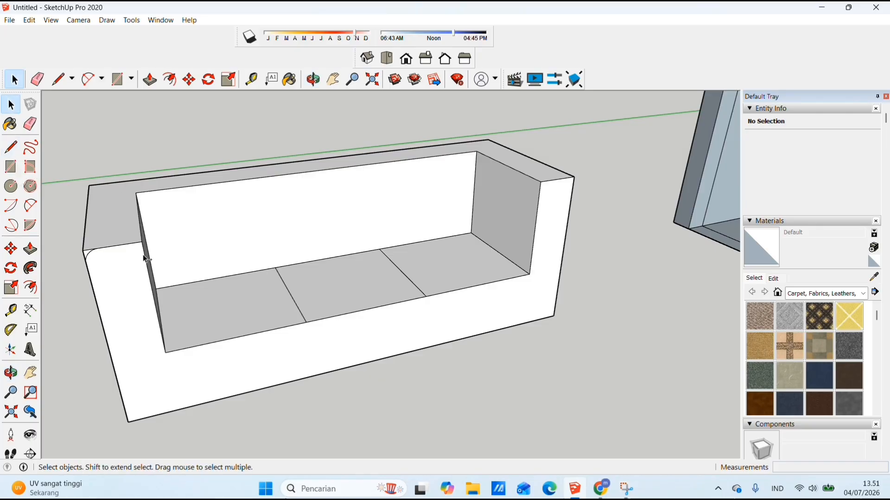
click(119, 245)
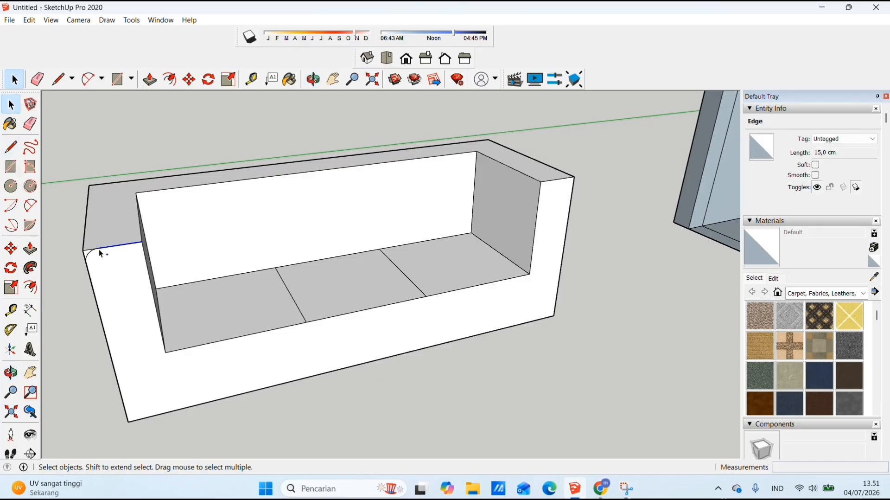
ctrl+click(87, 222)
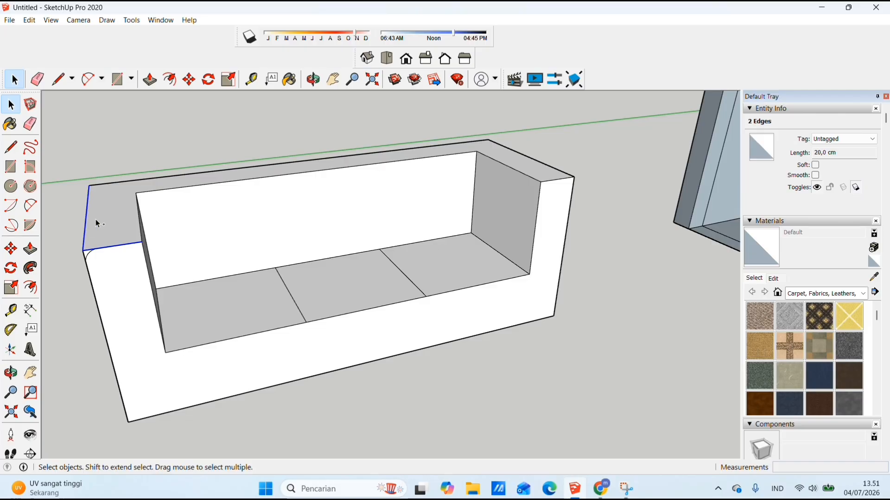
ctrl+click(139, 216)
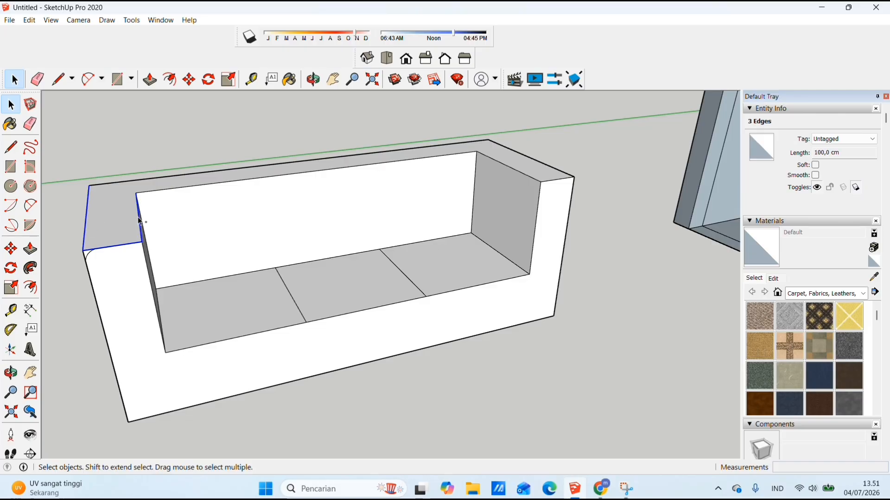
ctrl+click(191, 186)
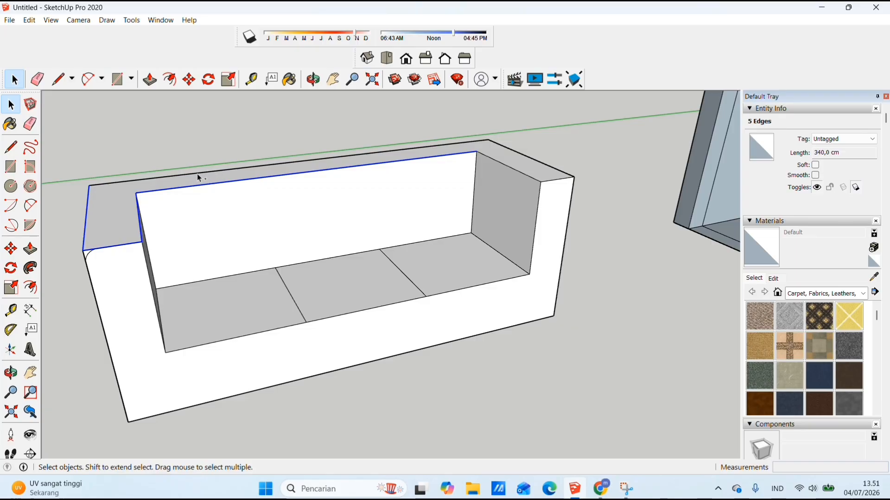
ctrl+click(177, 175)
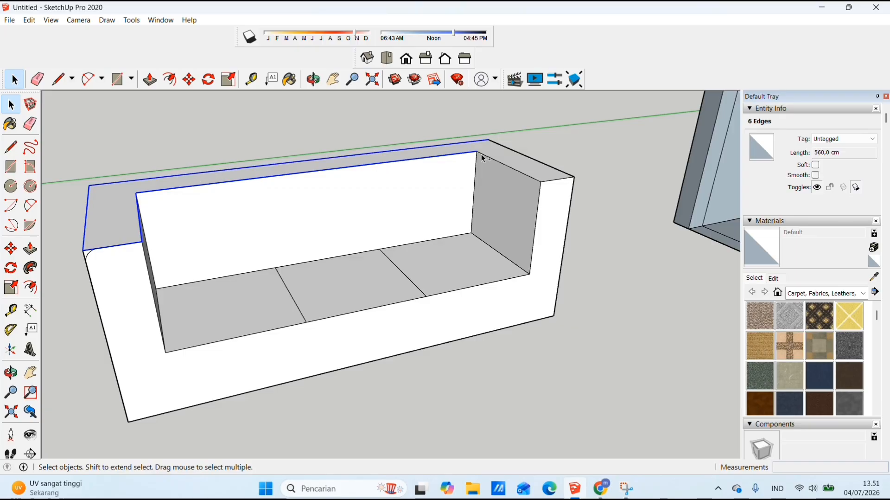
ctrl+click(502, 165)
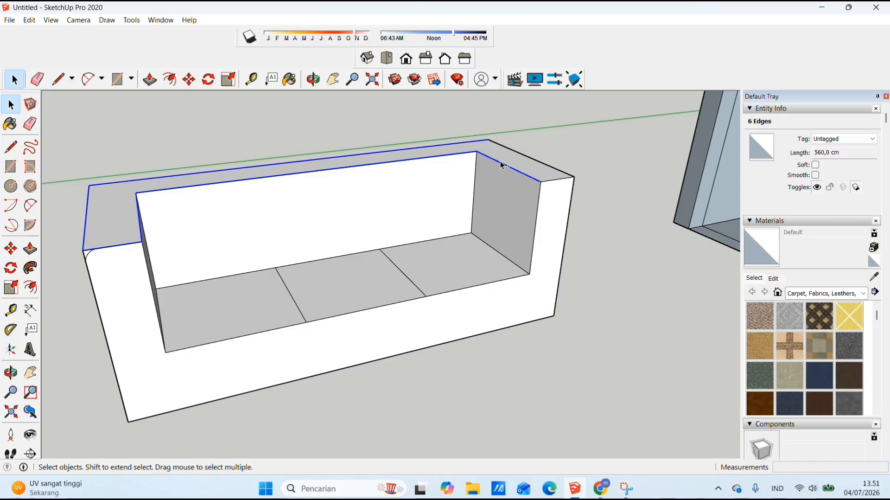
ctrl+click(557, 178)
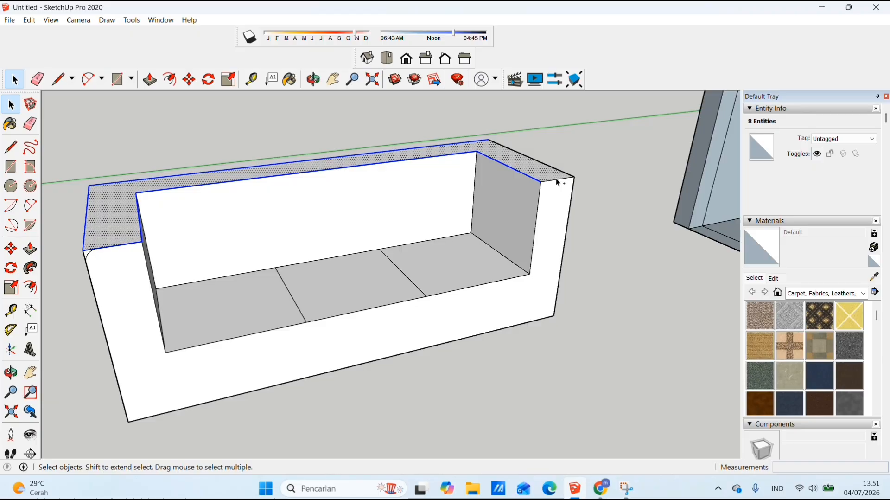
ctrl+click(555, 178)
ctrl+click(551, 168)
click(30, 267)
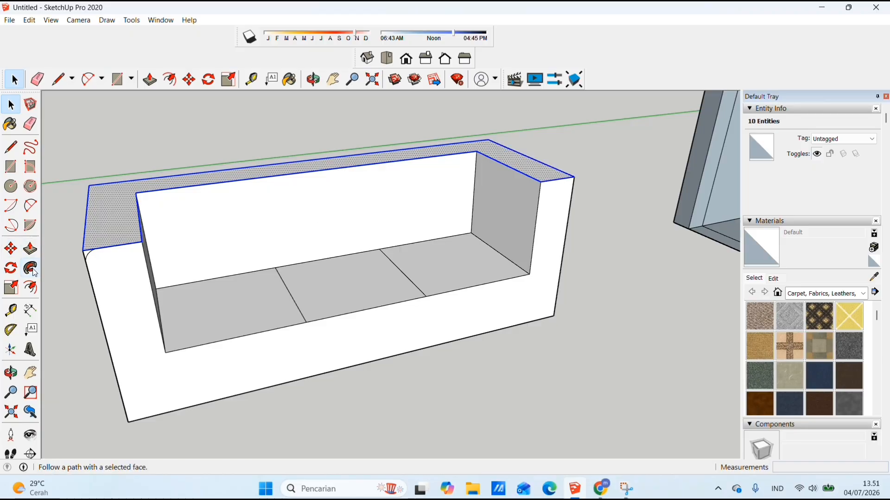
click(87, 253)
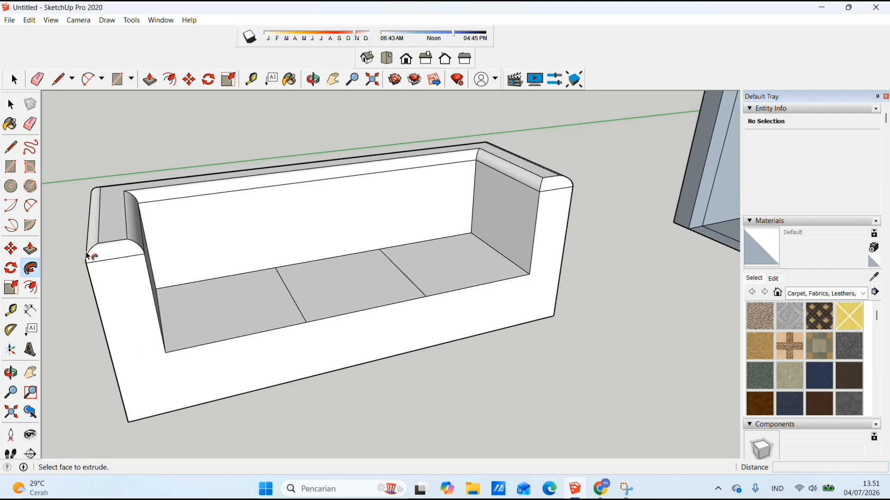
- Select all of the sofa's connected geometry and make it a group
key(o)
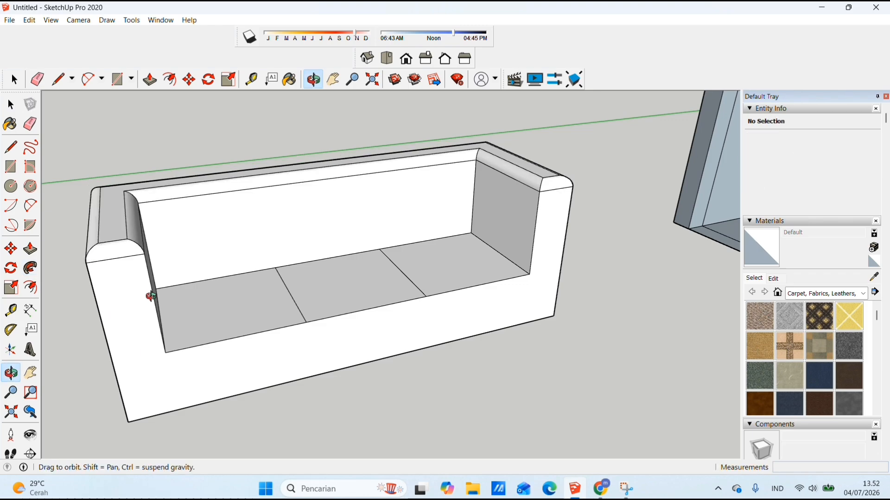
drag(151, 296, 278, 247)
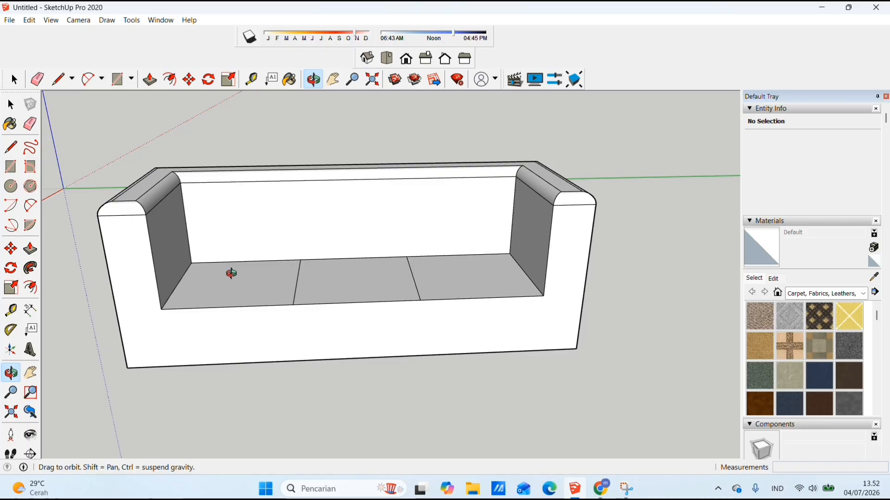
click(10, 166)
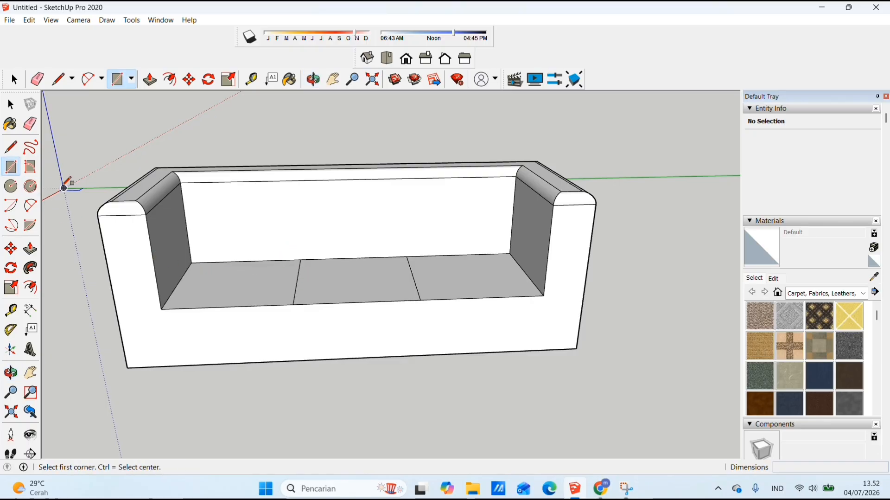
click(10, 105)
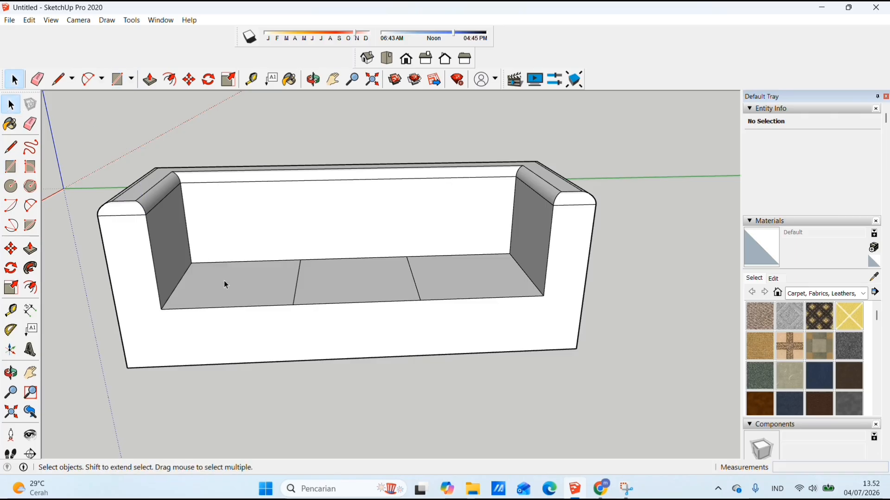
triple_click(263, 338)
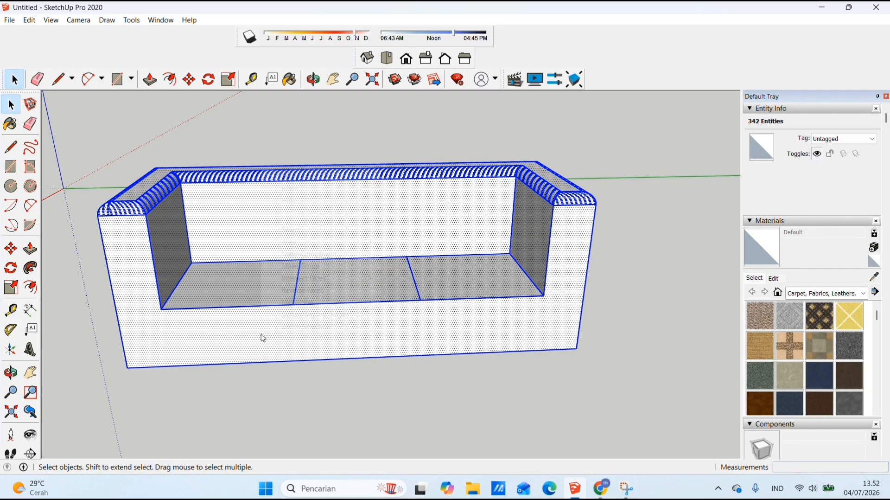
click(283, 266)
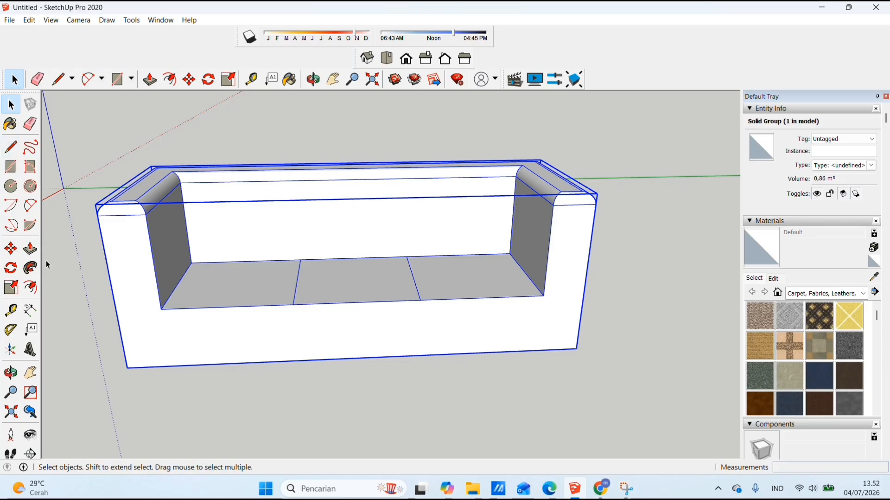
click(62, 260)
- Draw a 60 × 60 cm rectangle over the seat section nearest the origin
click(11, 167)
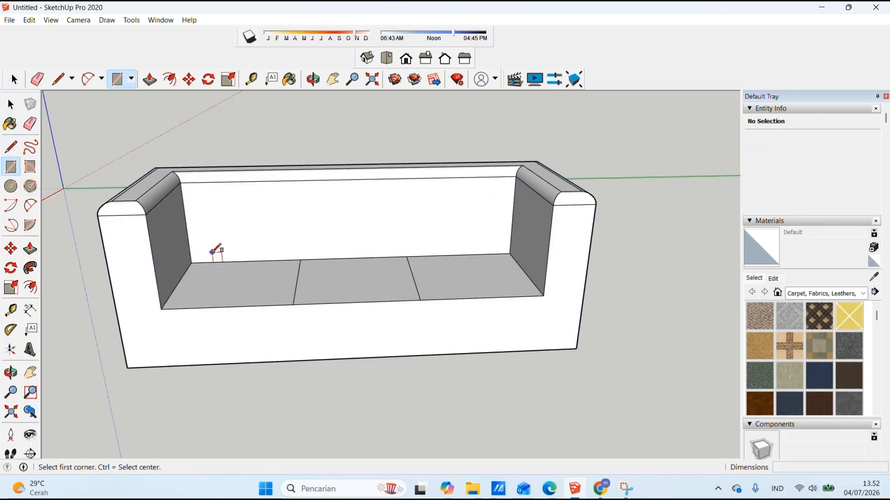
click(191, 263)
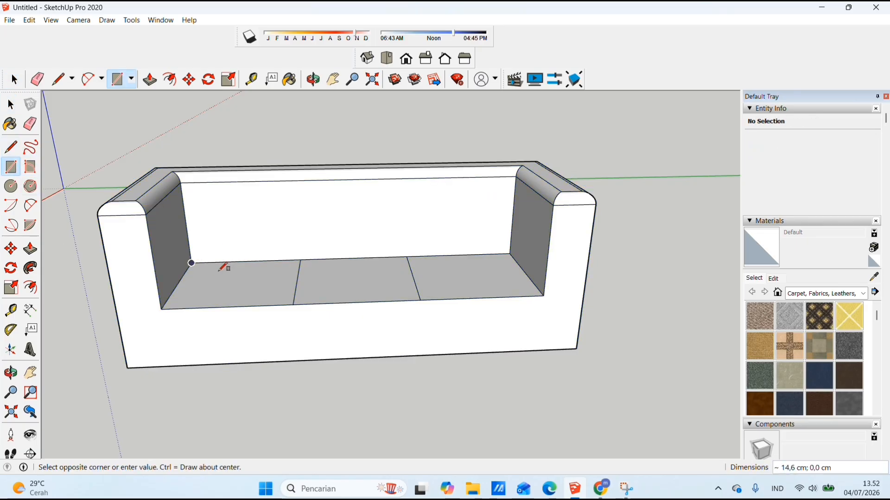
click(298, 303)
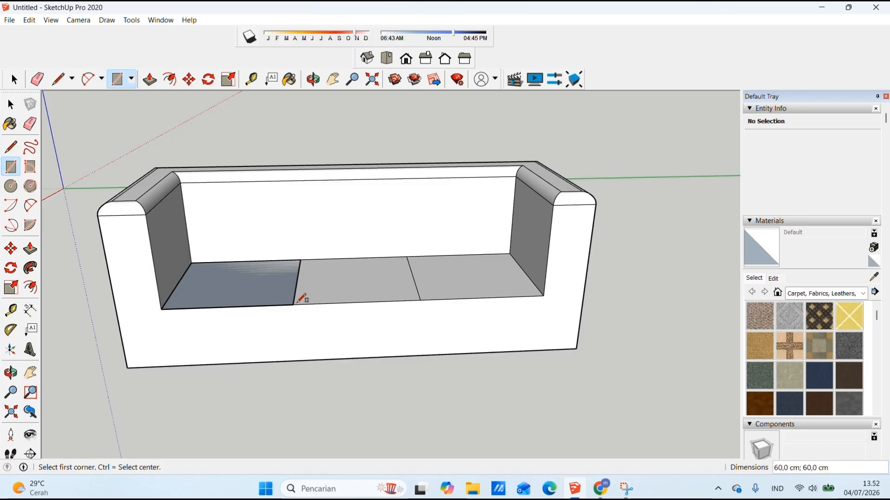
- Push/Pull the seat rectangle upward 20 cm to form a cushion block, and select the whole block
click(31, 249)
click(230, 288)
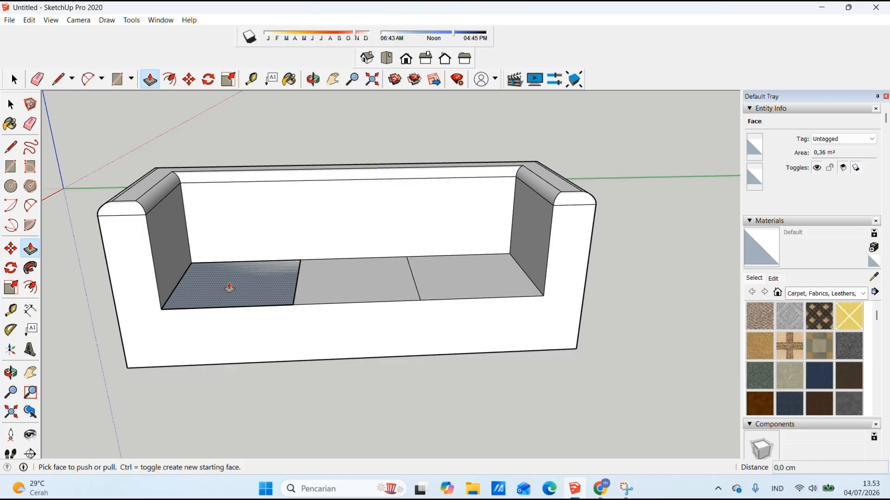
click(230, 288)
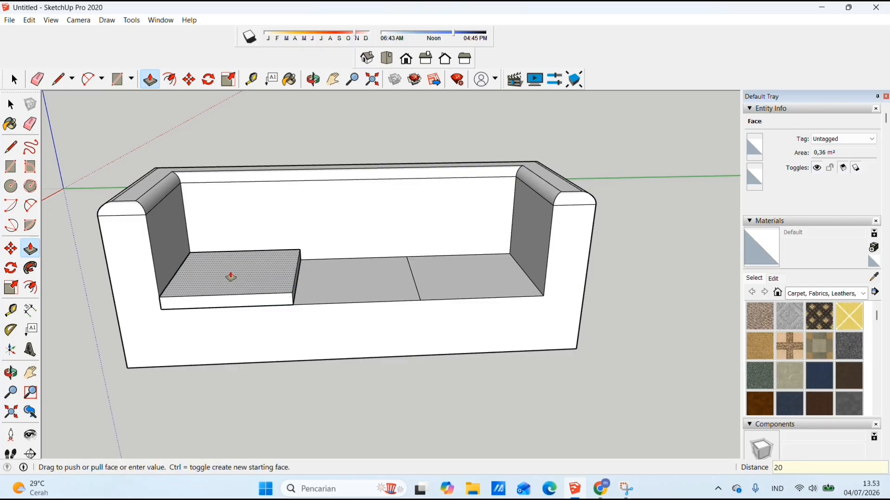
key(Return)
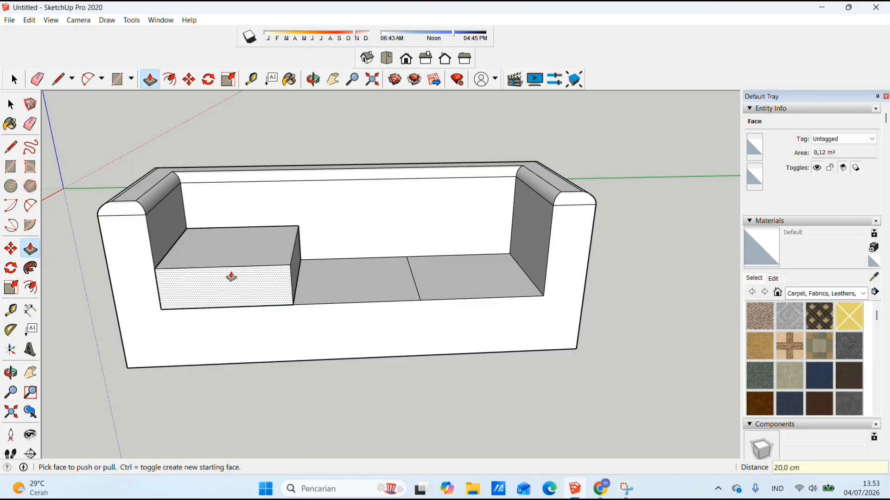
key(space)
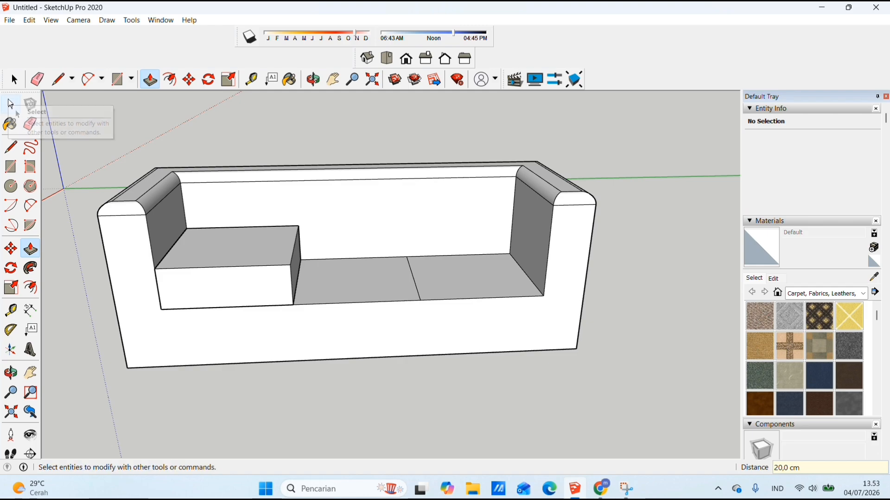
triple_click(206, 292)
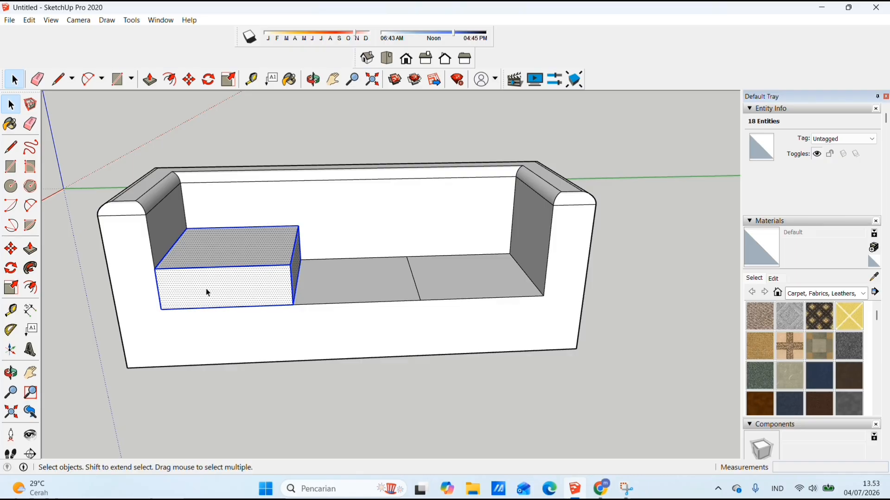
key(m)
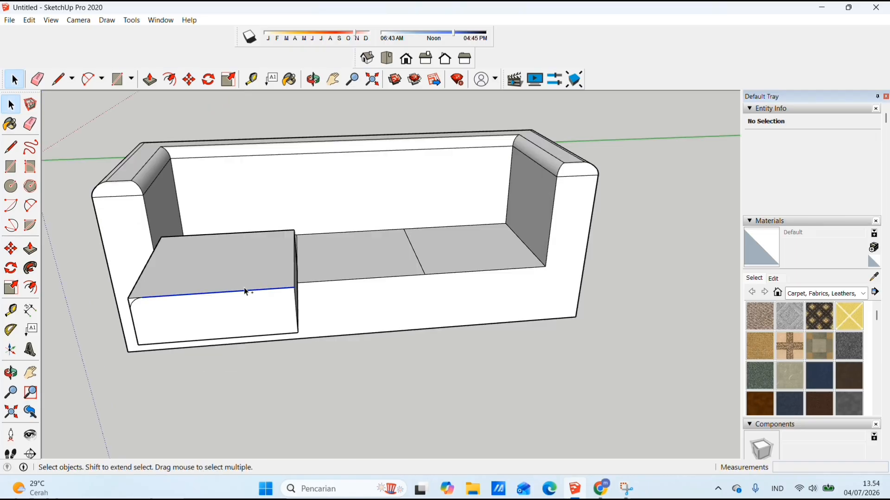
click(296, 258)
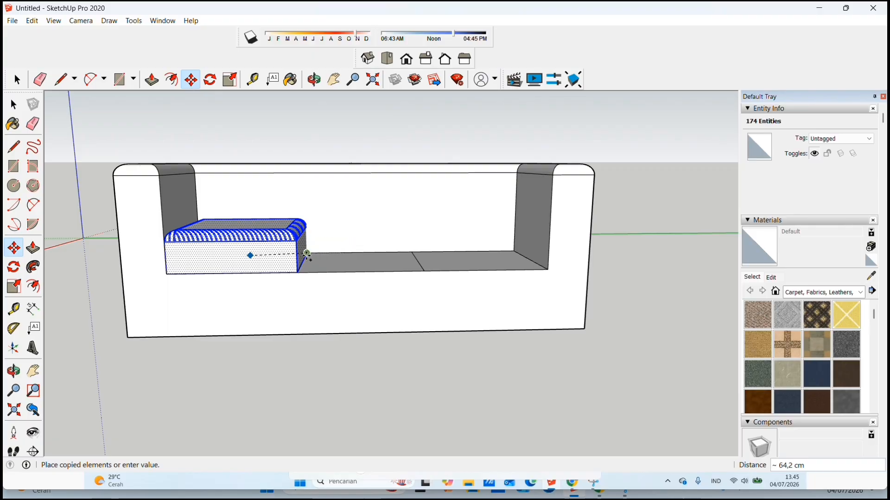
click(263, 256)
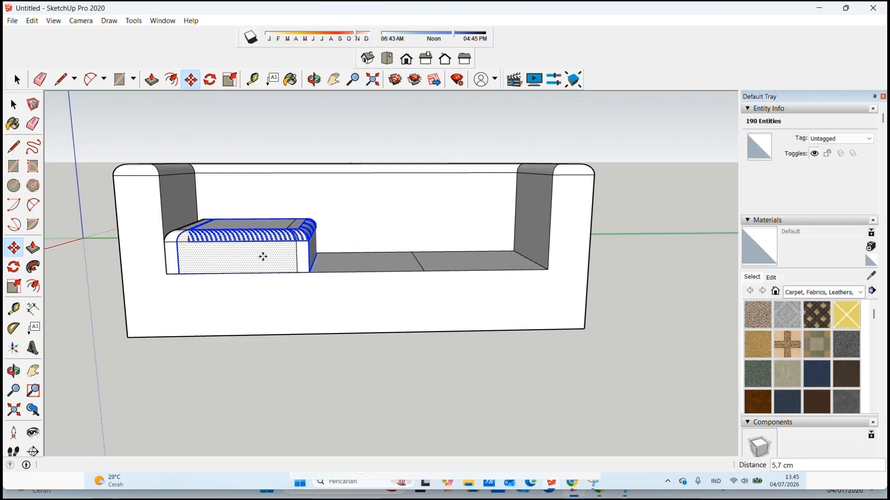
key(ctrl+z)
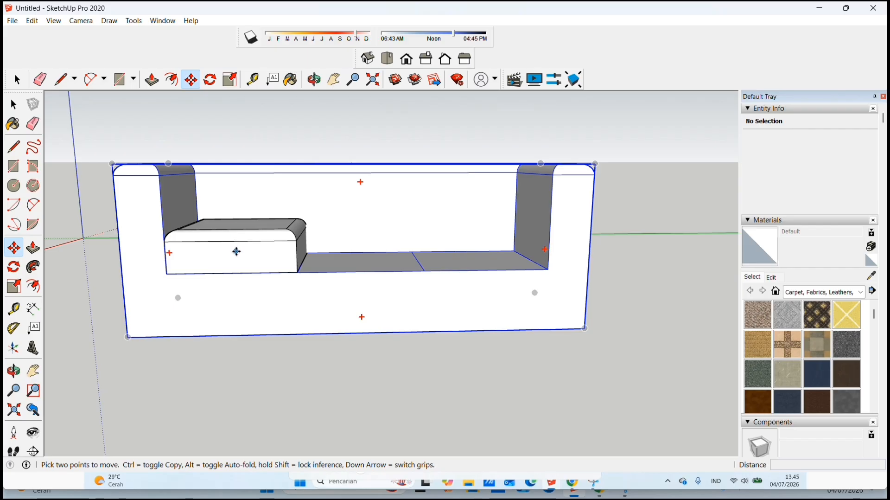
key(ctrl+z)
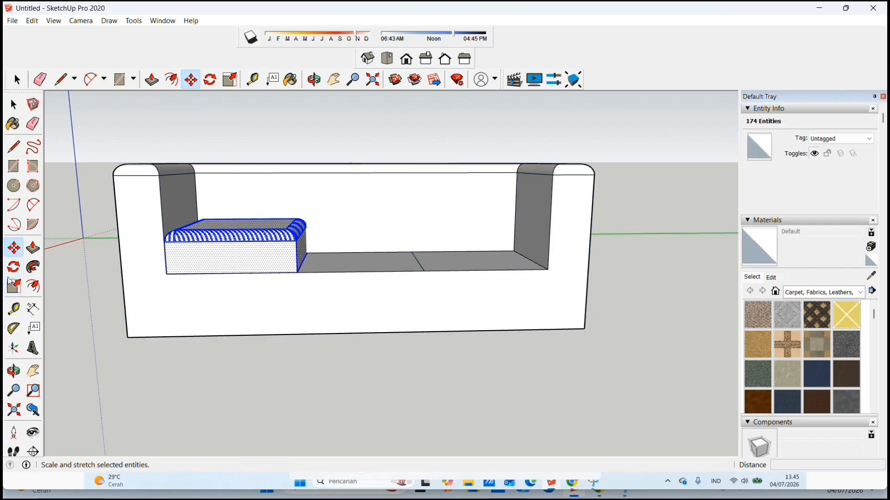
- Copy the rounded seat cushion corner to corner onto the middle and far seat sections at 60 cm spacing
click(167, 275)
key(ctrl)
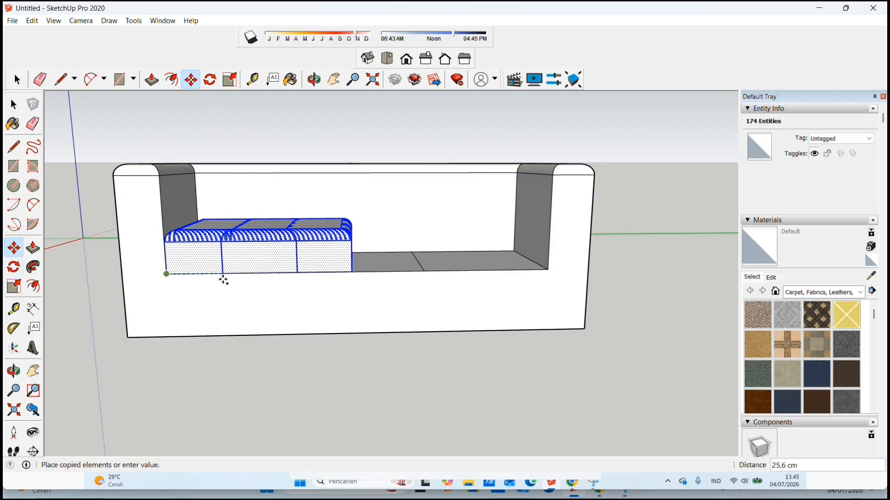
click(298, 272)
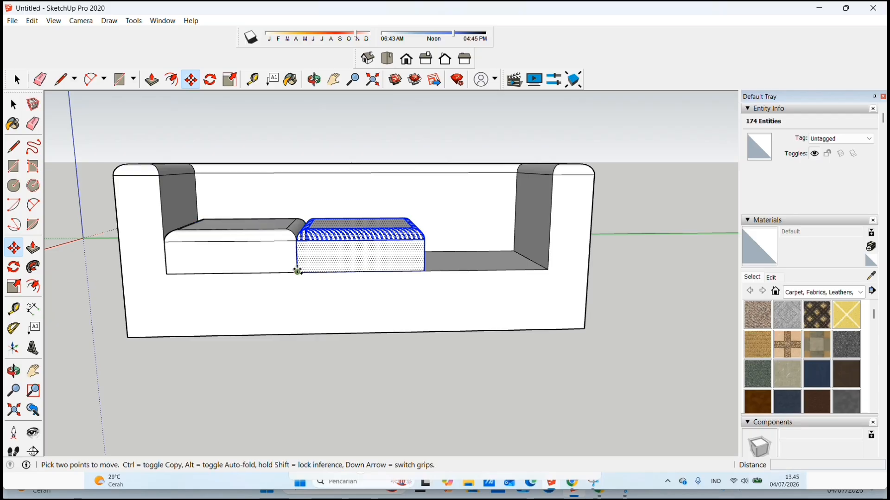
click(298, 271)
key(ctrl)
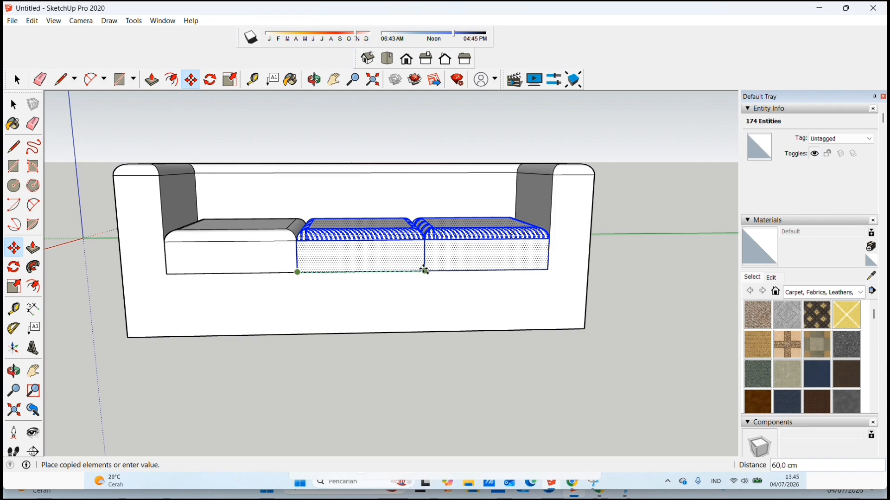
click(425, 270)
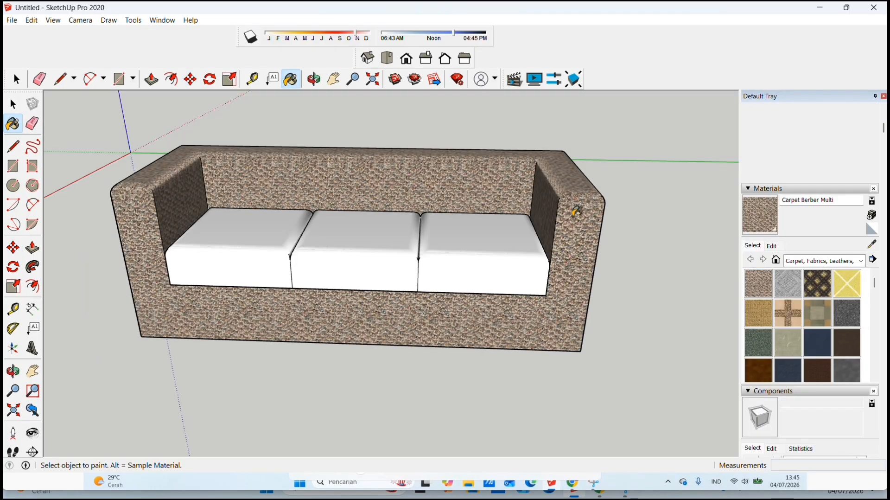
- Paint the three seat cushions with a mottled green material and the sofa body with Carpet Diamond Yellow
scroll(840, 316, down, 2)
scroll(841, 315, up, 1)
click(847, 283)
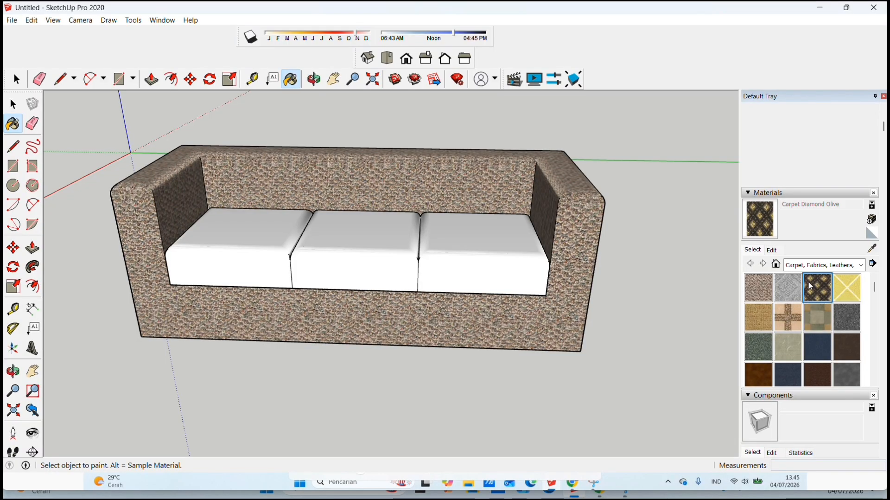
click(477, 264)
click(588, 267)
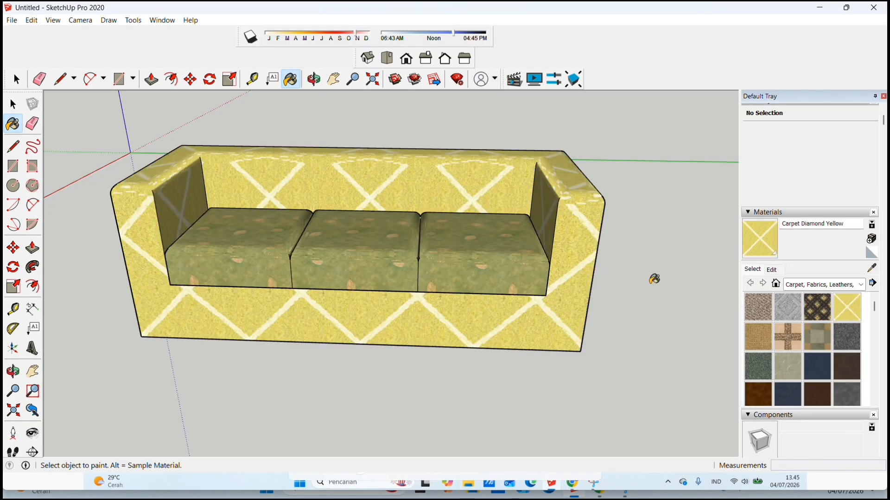
- Repaint the sofa body with Carpet Berber Multi
click(759, 307)
click(580, 255)
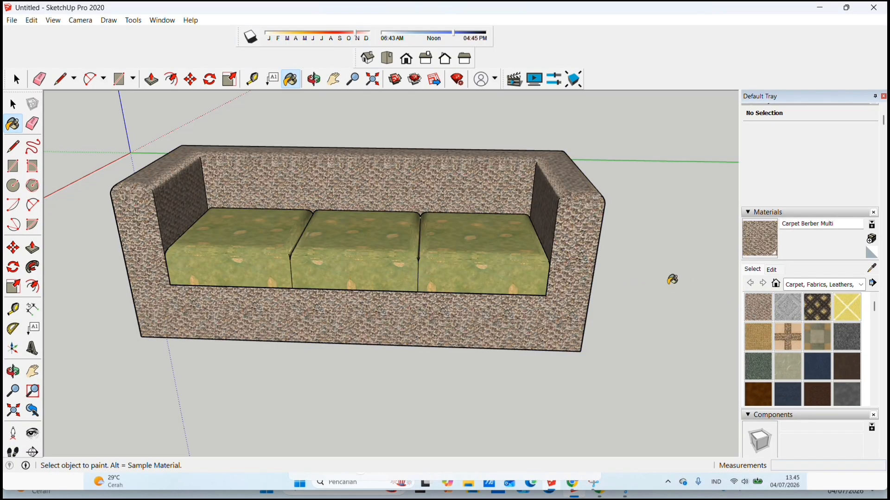
scroll(590, 320, down, 2)
scroll(590, 321, up, 3)
scroll(591, 321, down, 3)
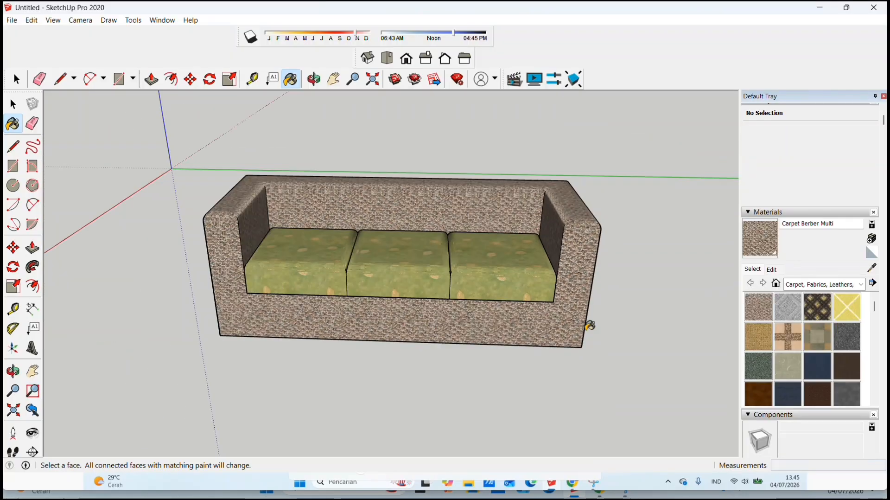